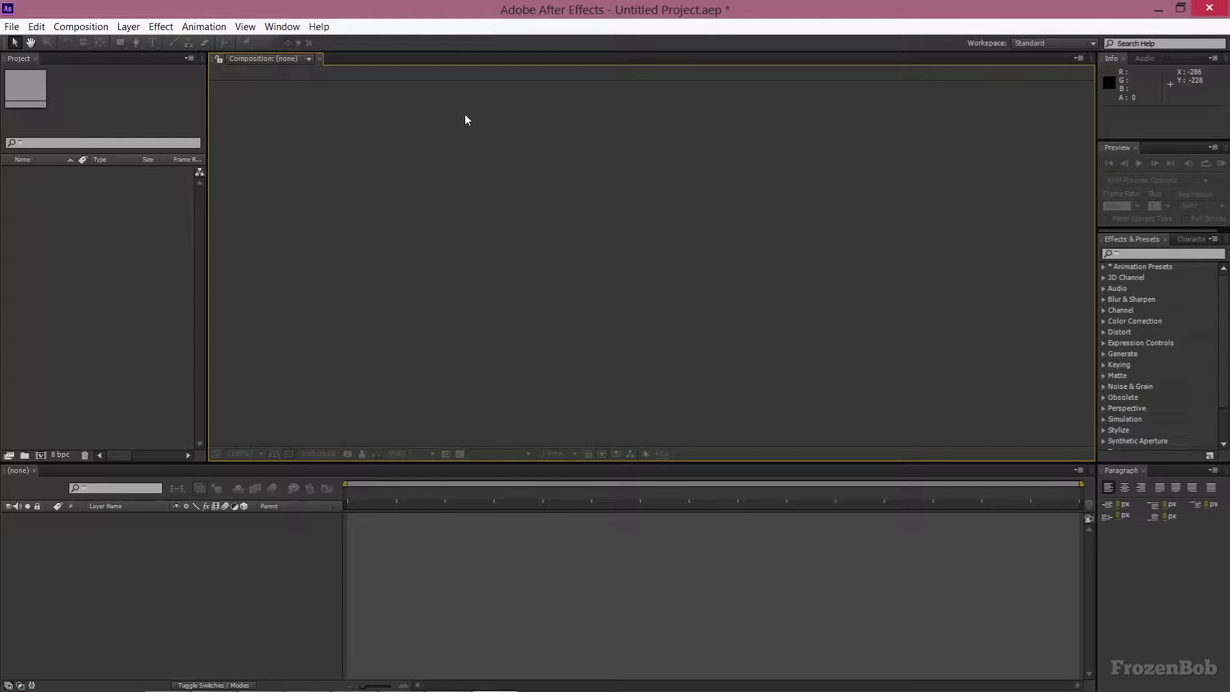
pyautogui.click(59, 274)
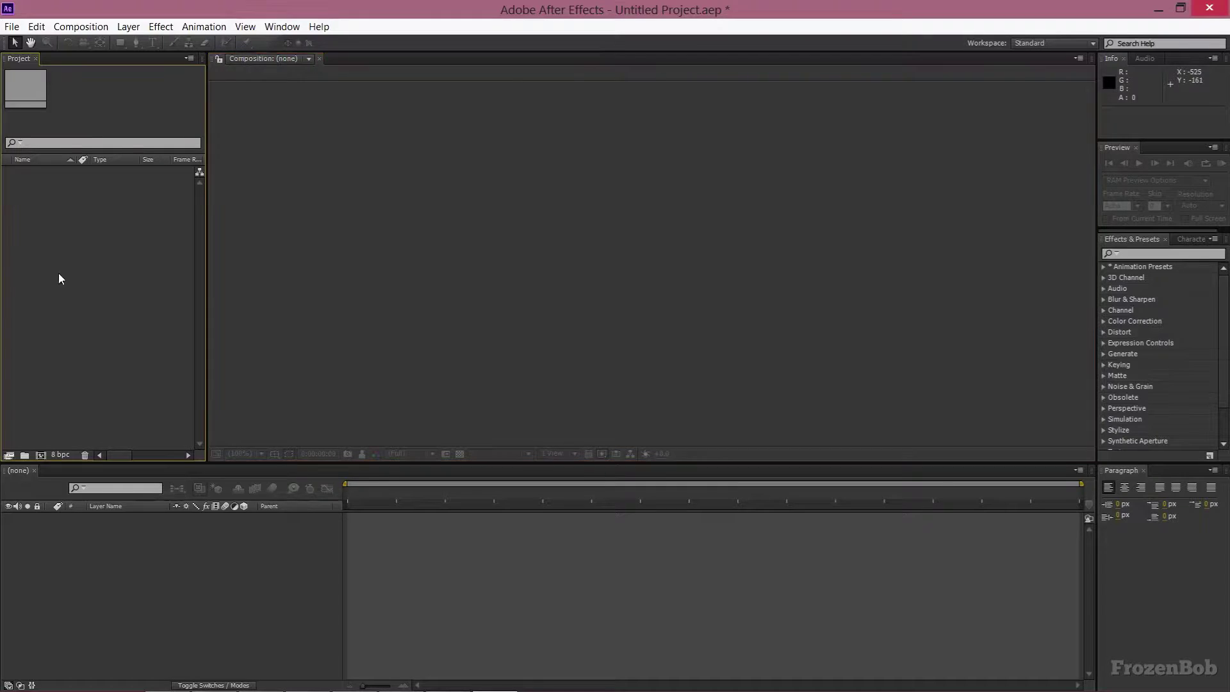
pyautogui.click(99, 521)
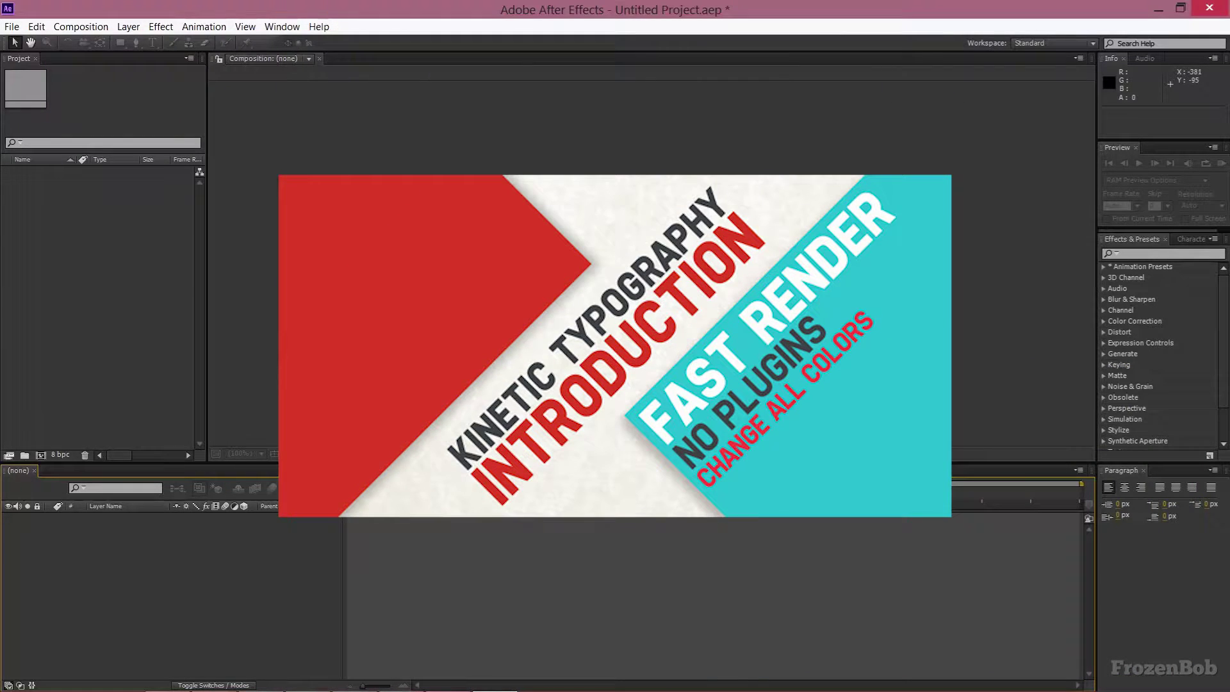
pyautogui.click(381, 226)
pyautogui.click(141, 323)
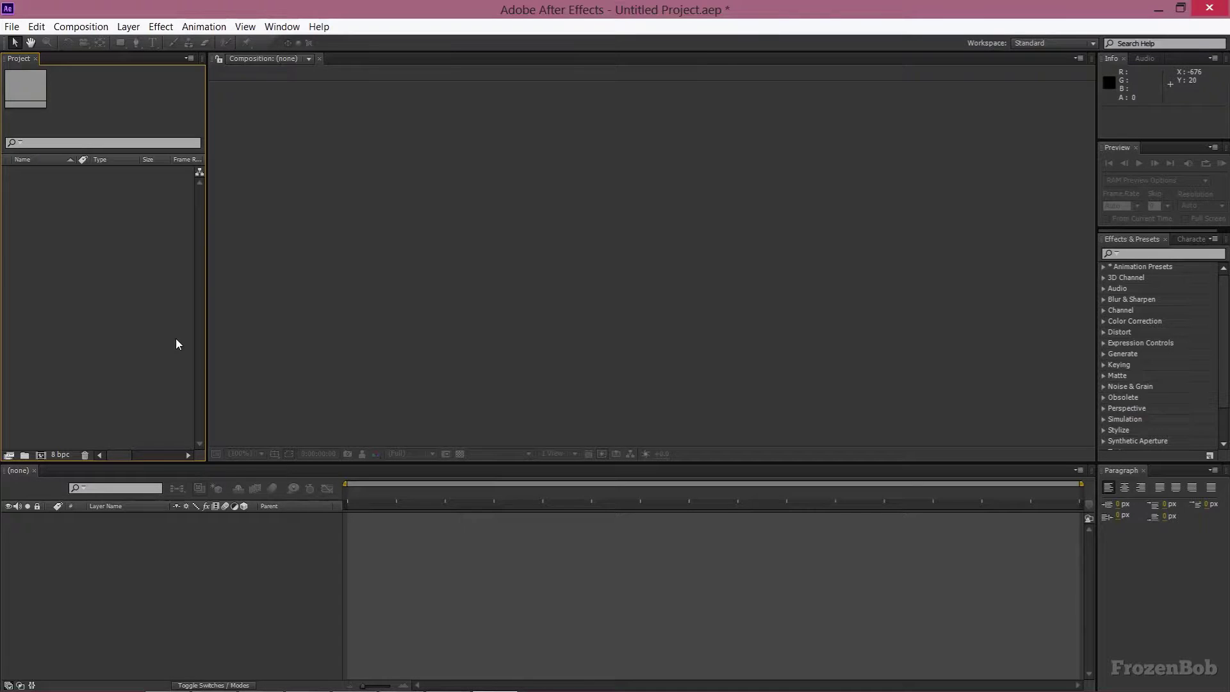
# Step: Create a composition from the HDTV 1080 29.97 preset with the frame rate set to 60 fps and a 30-second duration
pyautogui.click(40, 455)
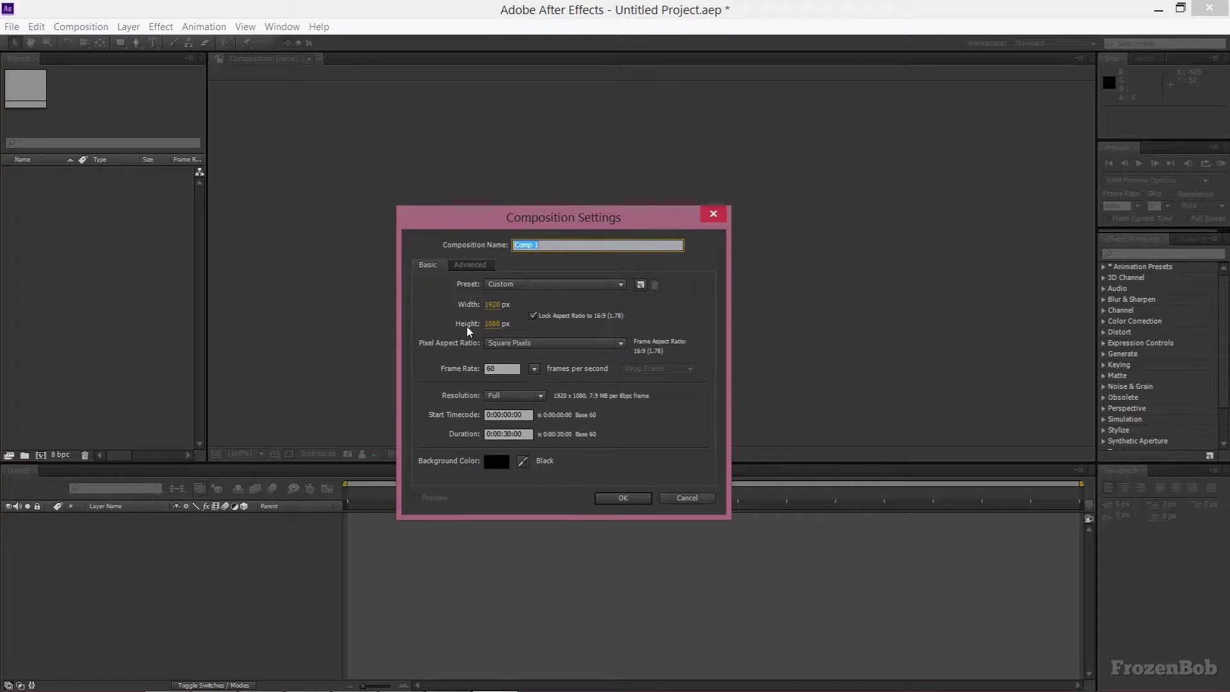
pyautogui.click(530, 289)
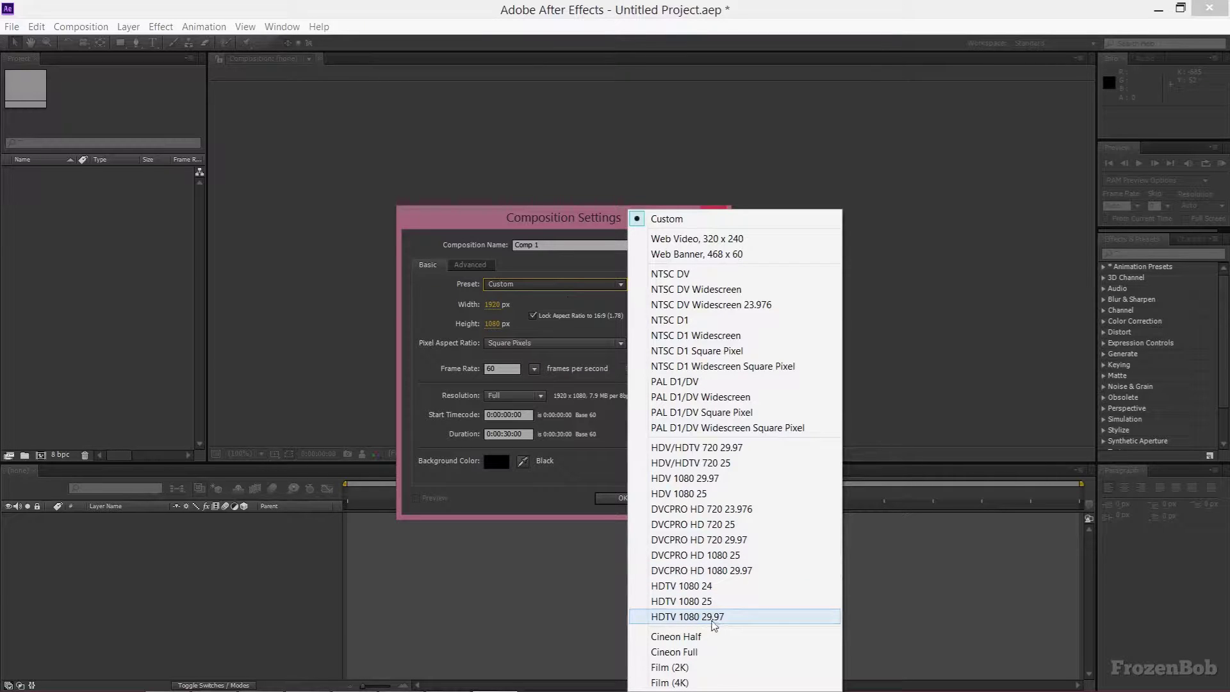
pyautogui.click(716, 618)
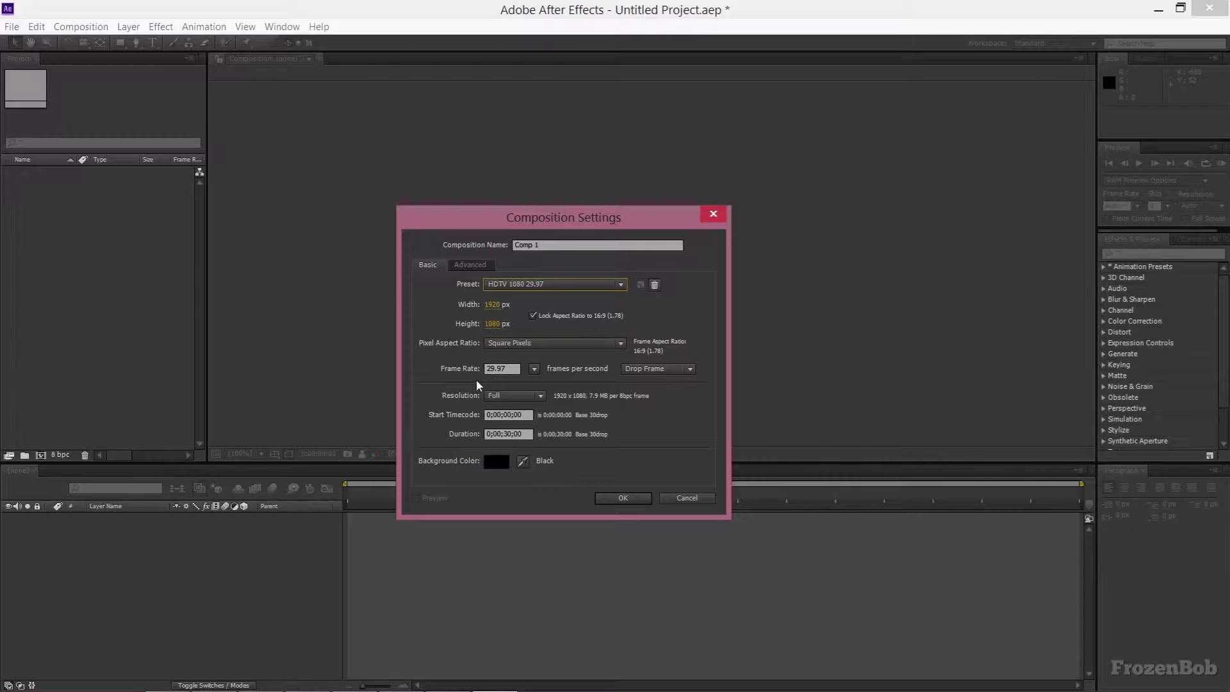
pyautogui.click(513, 369)
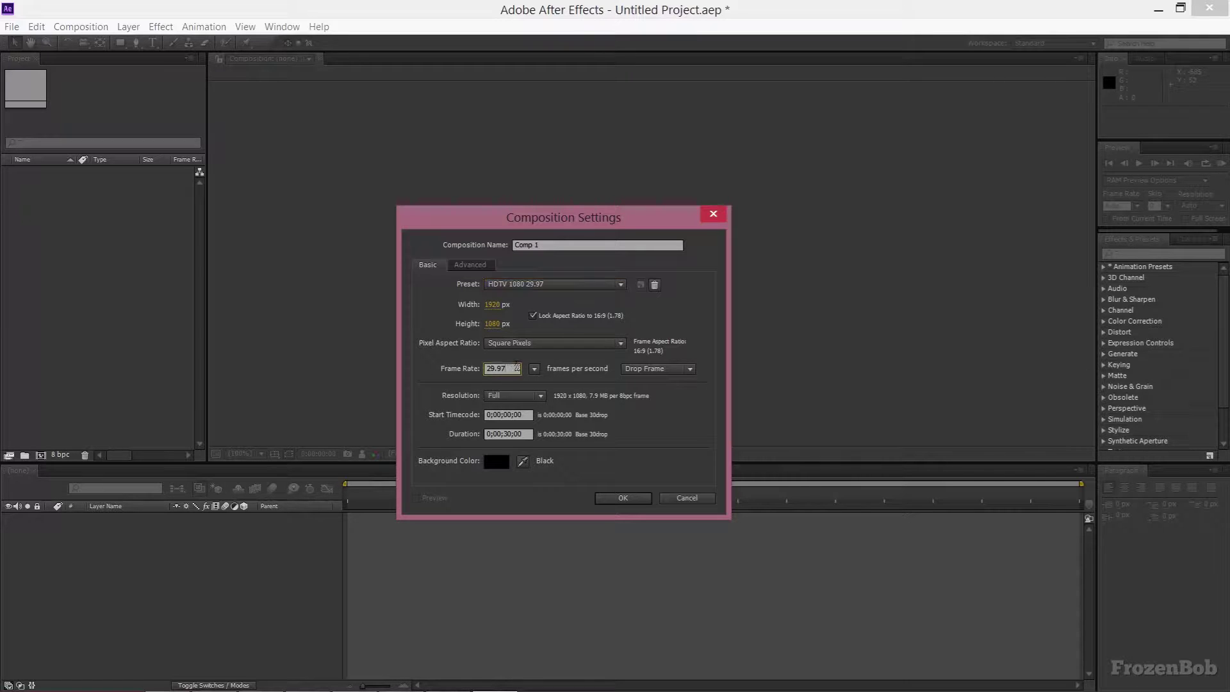
pyautogui.write('60')
pyautogui.click(545, 434)
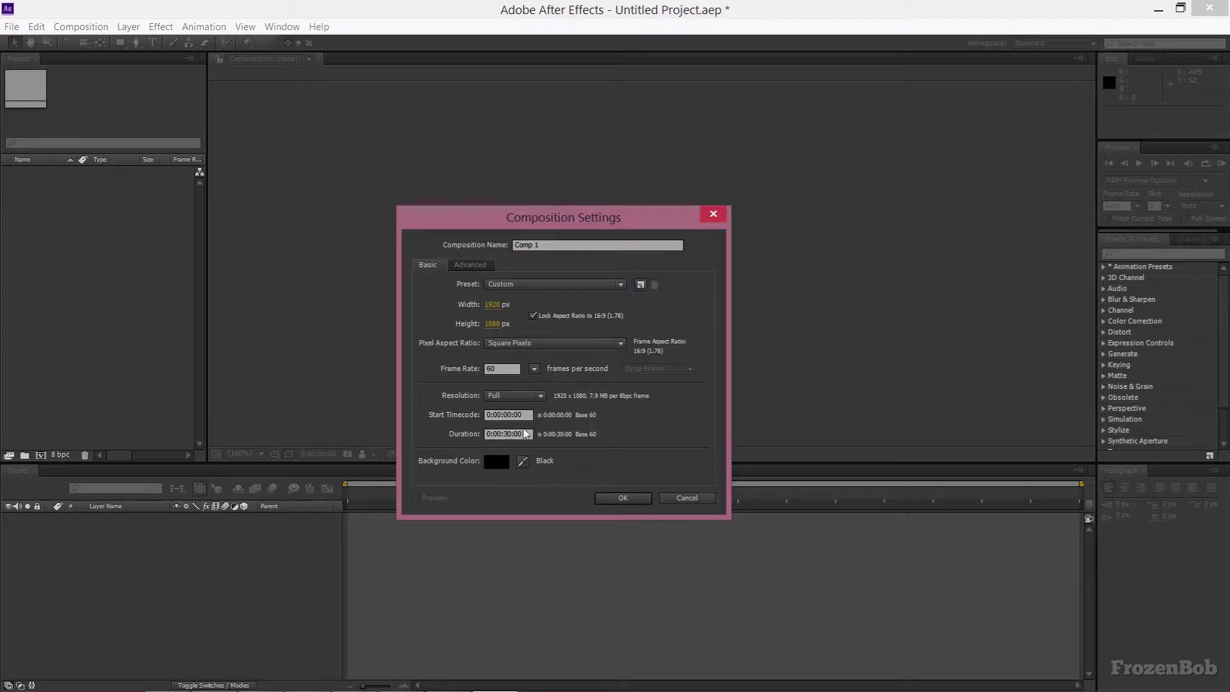
pyautogui.moveTo(508, 435)
pyautogui.mouseDown()
pyautogui.moveTo(524, 434)
pyautogui.moveTo(494, 436)
pyautogui.mouseUp()
pyautogui.click(490, 435)
pyautogui.click(618, 498)
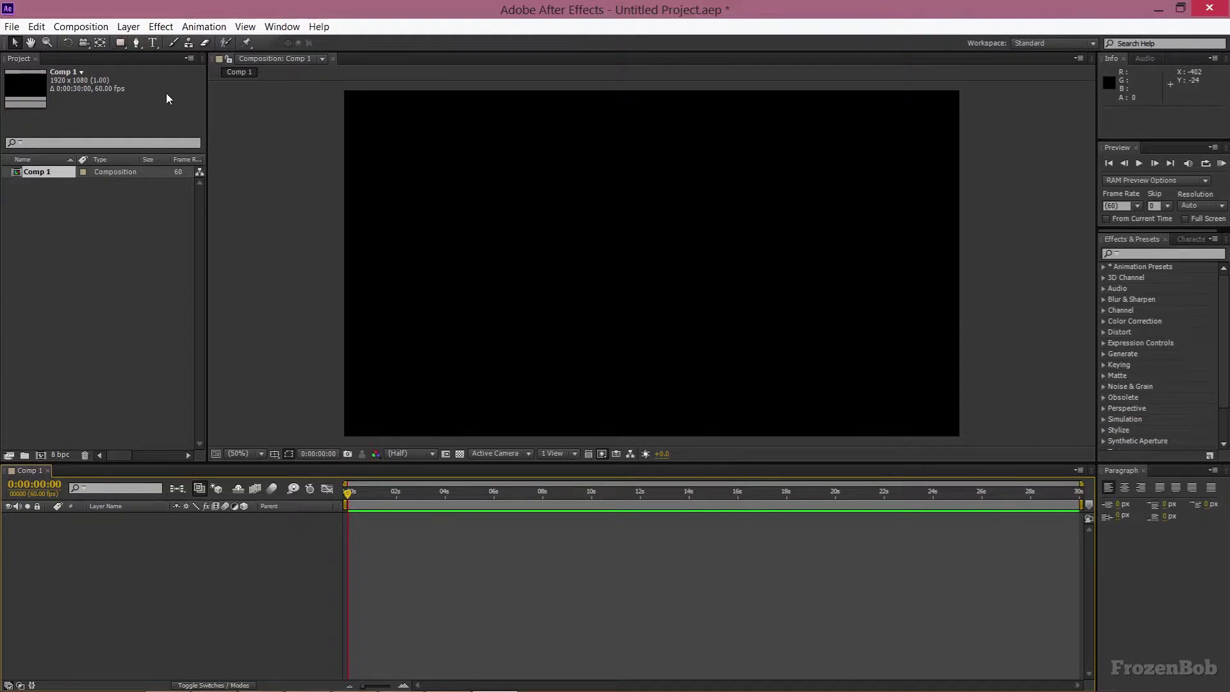
# Step: Add a paragraph text layer reading "Intro Plate" and move the text close to the middle of the frame
pyautogui.click(149, 42)
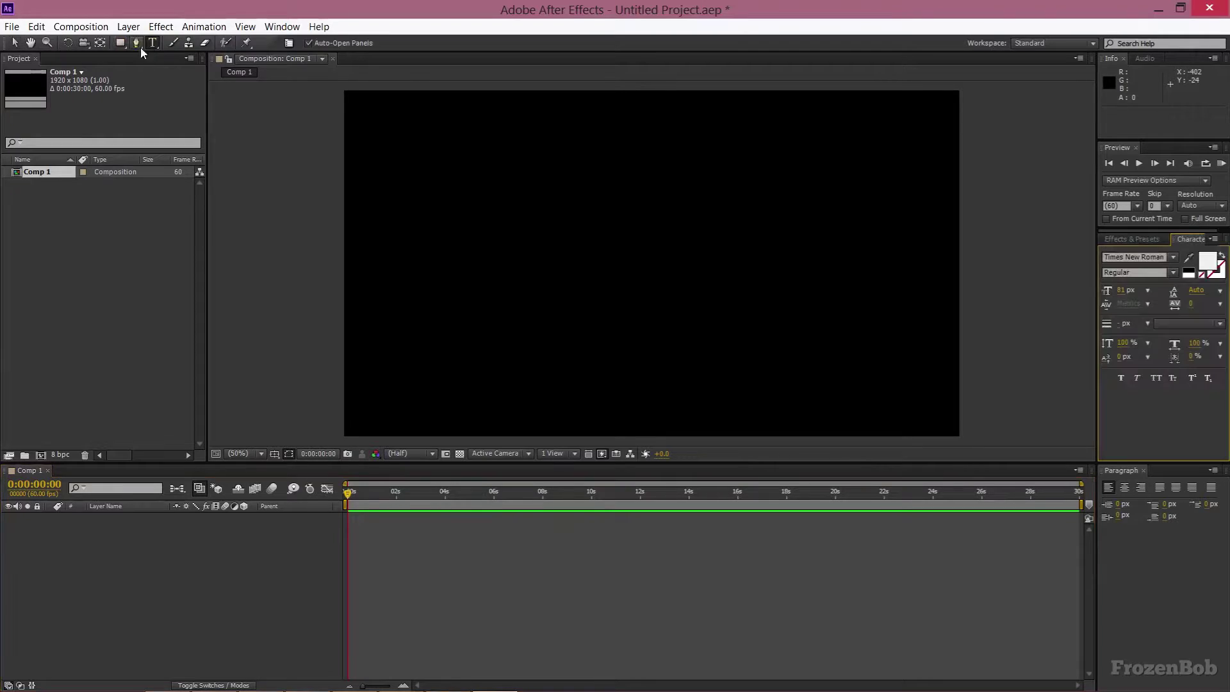
pyautogui.moveTo(512, 225); pyautogui.dragTo(834, 339)
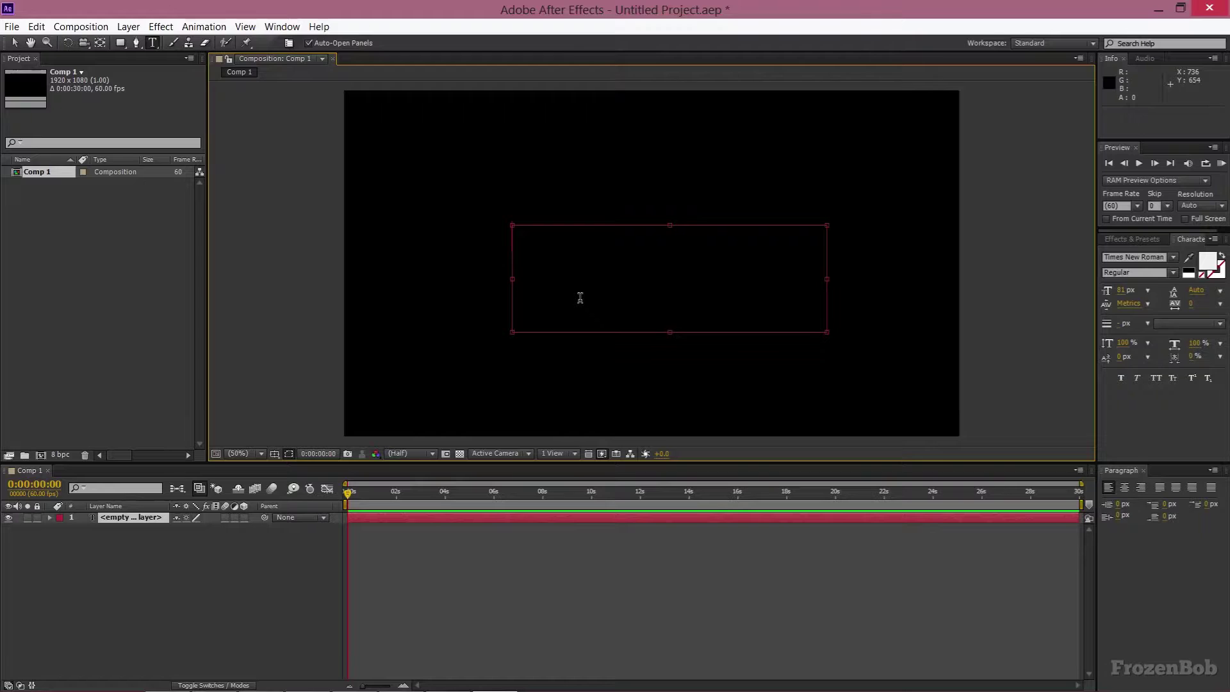
pyautogui.write('Intro Plate')
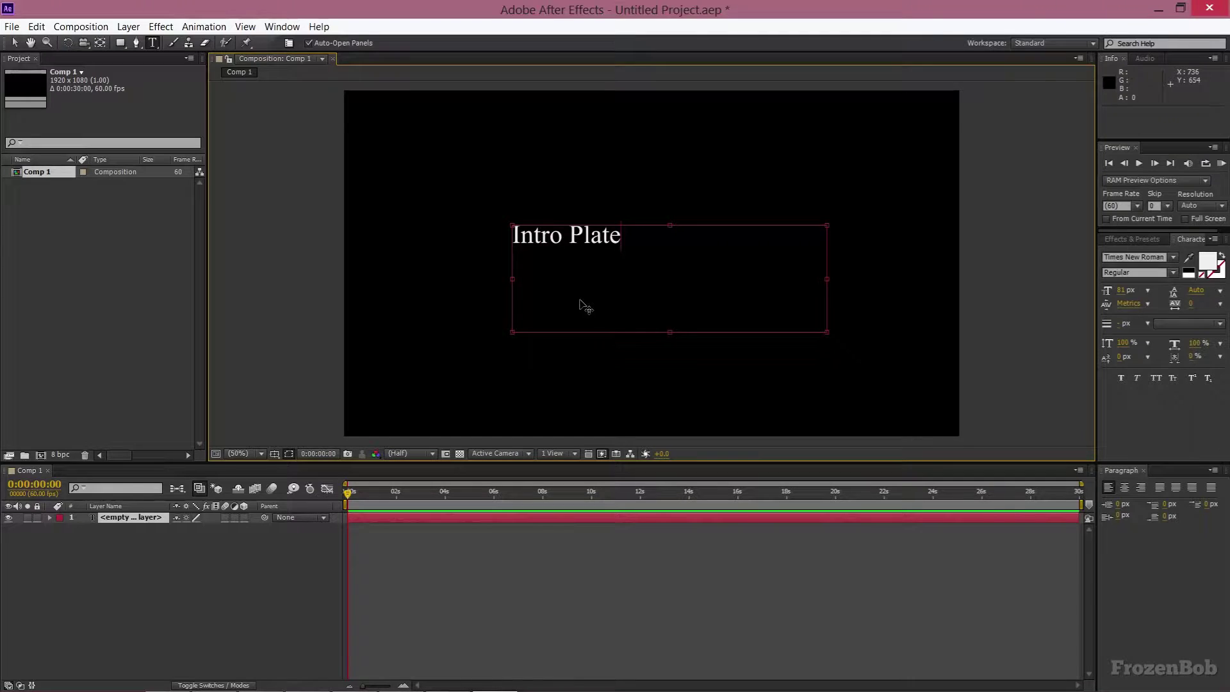
pyautogui.moveTo(460, 261); pyautogui.dragTo(456, 261)
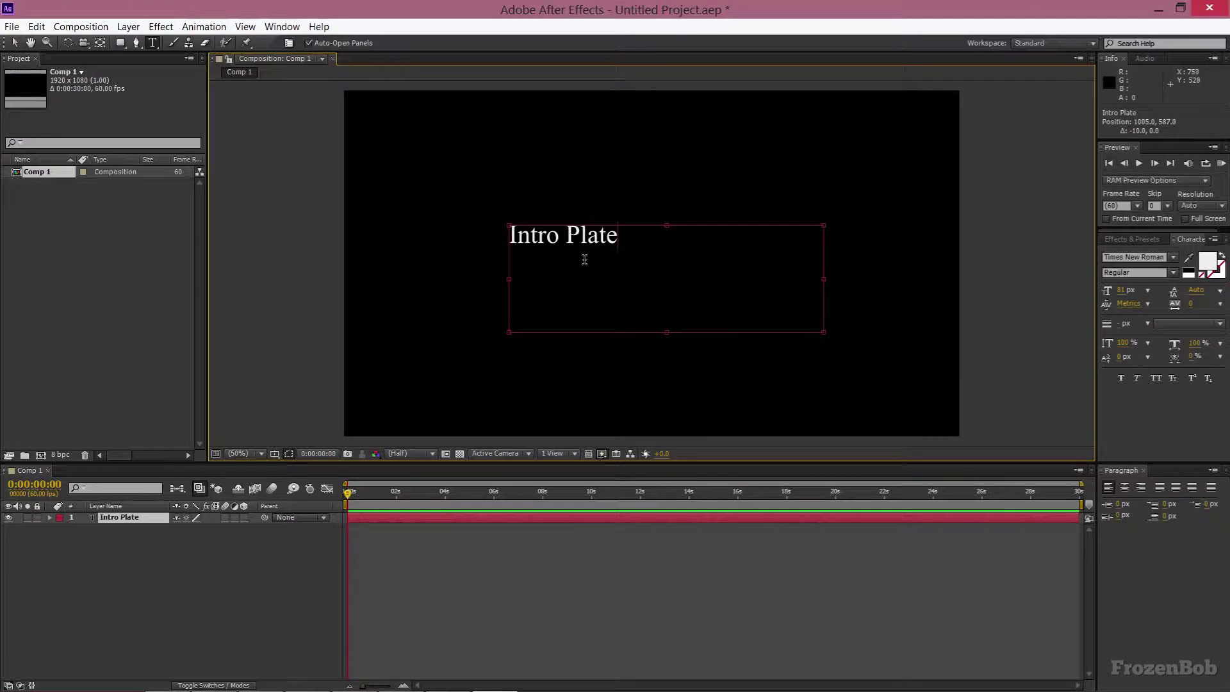
pyautogui.write('v')
pyautogui.press('BackSpace')
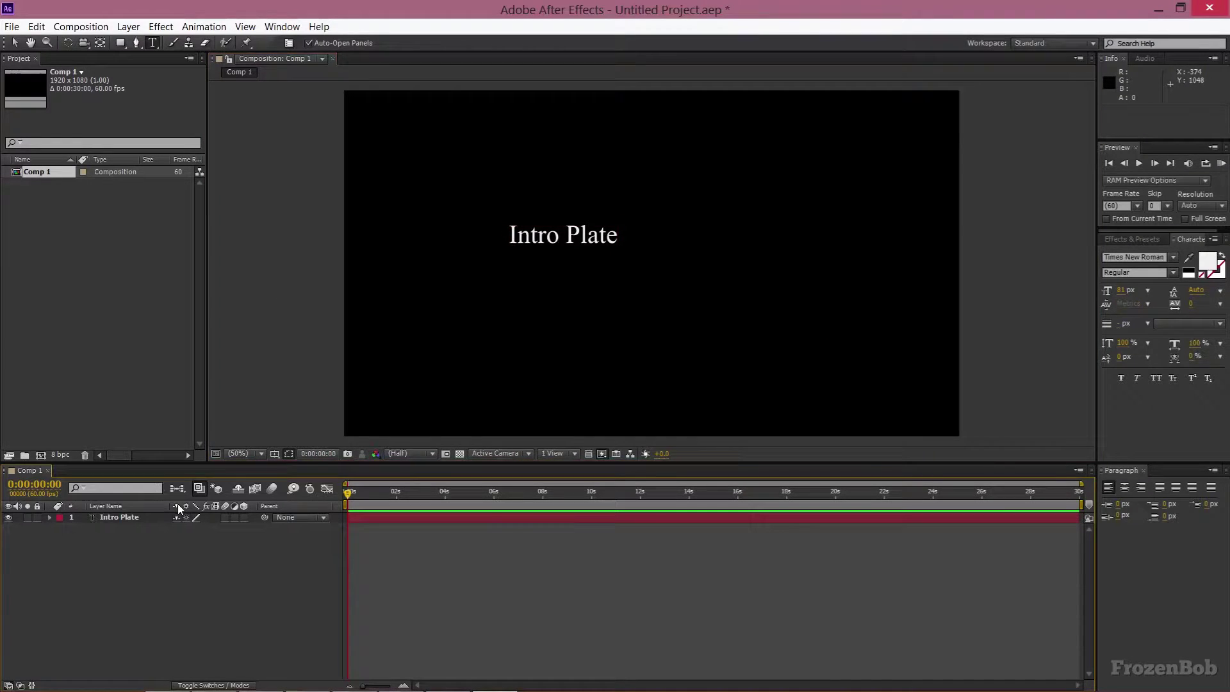
pyautogui.press('v')
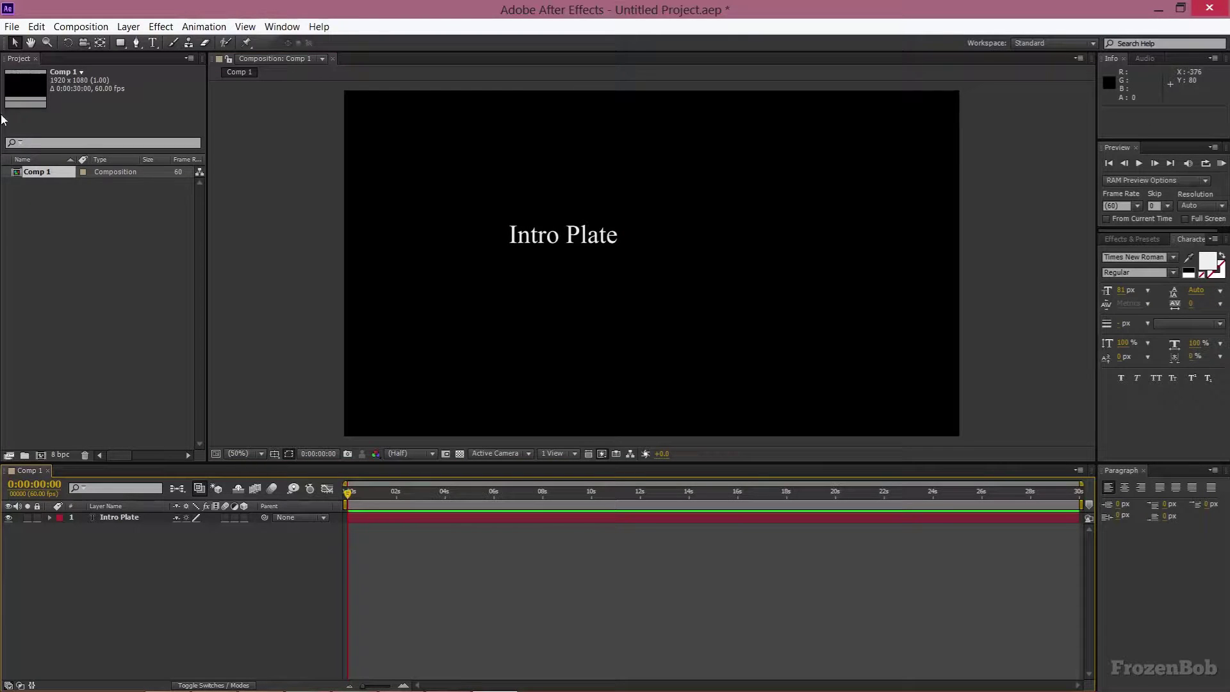
pyautogui.moveTo(579, 234); pyautogui.dragTo(687, 265)
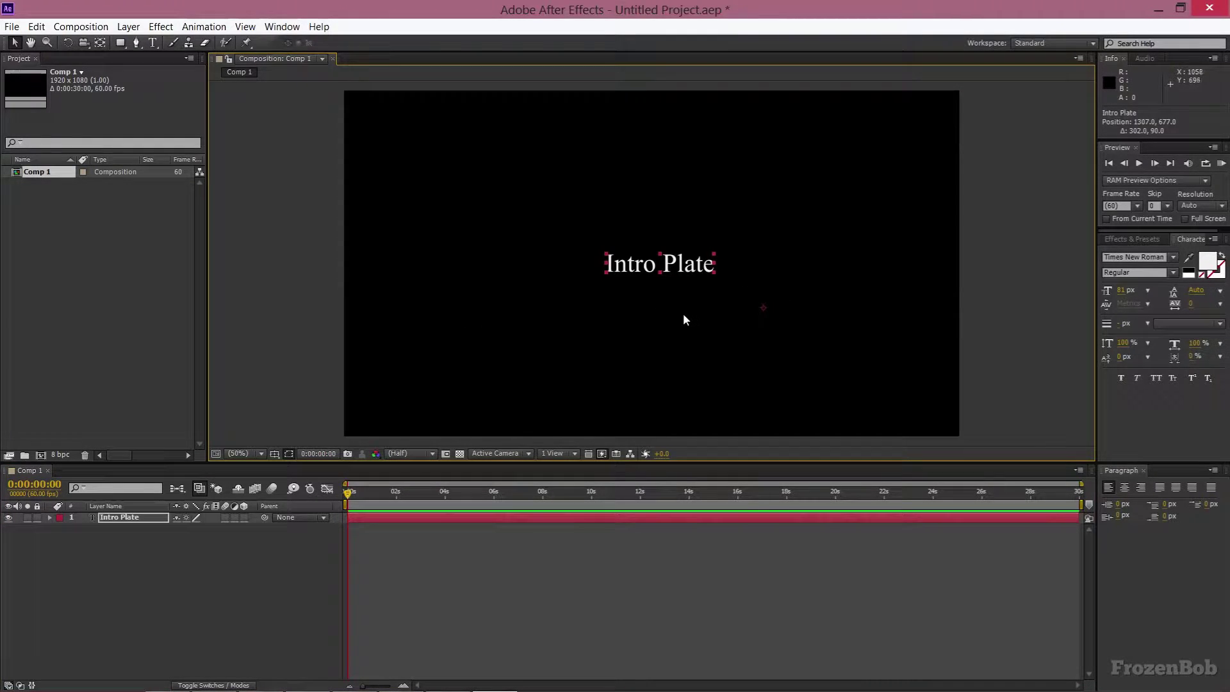
# Step: Try scaling the Intro Plate text up to 143% and 188%, and set its scale back to 100%
pyautogui.press('s')
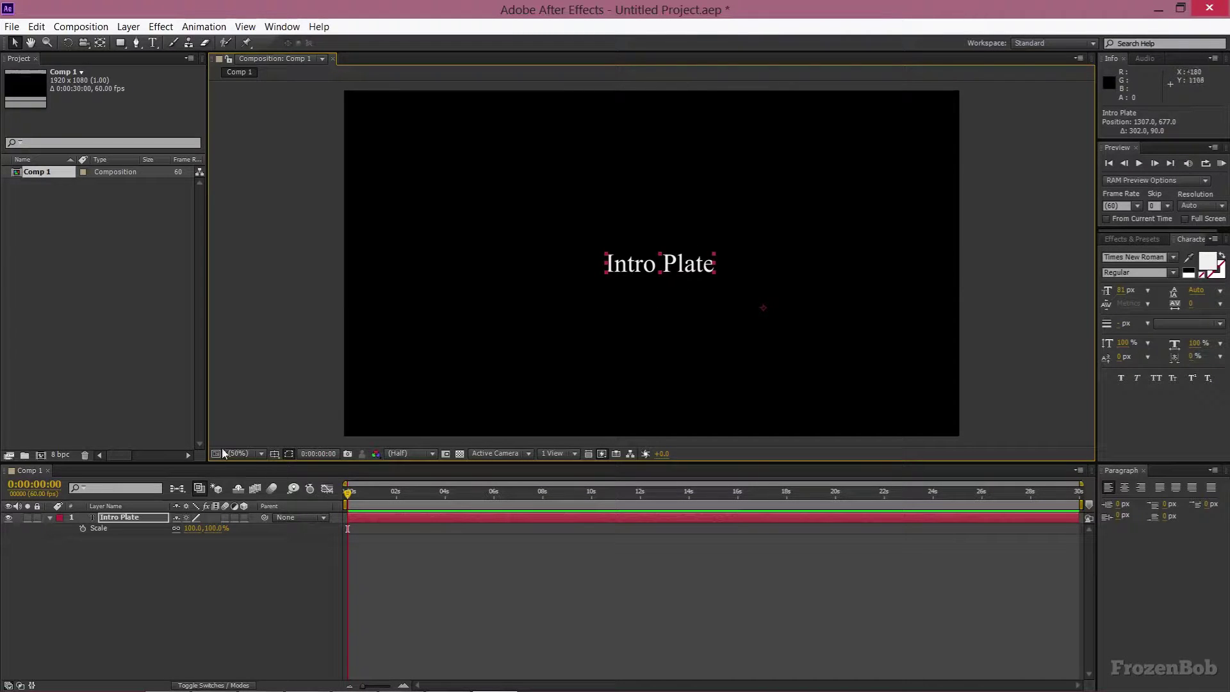
pyautogui.moveTo(199, 533); pyautogui.dragTo(215, 530)
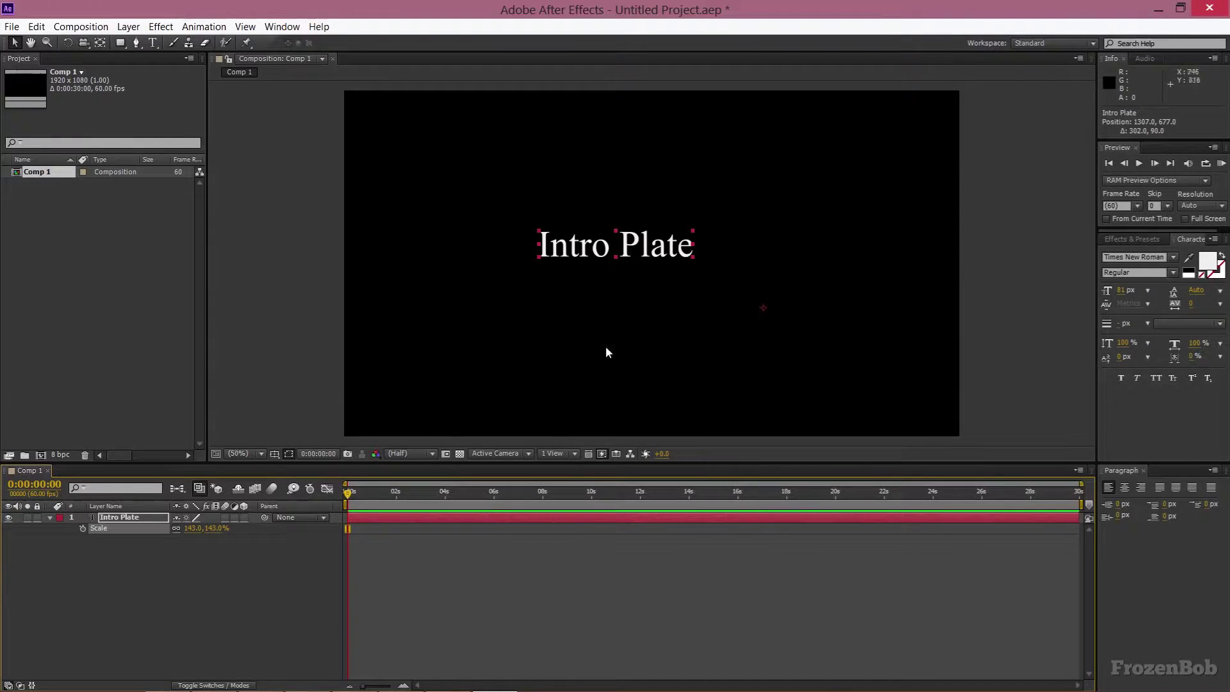
pyautogui.moveTo(198, 532); pyautogui.dragTo(225, 536)
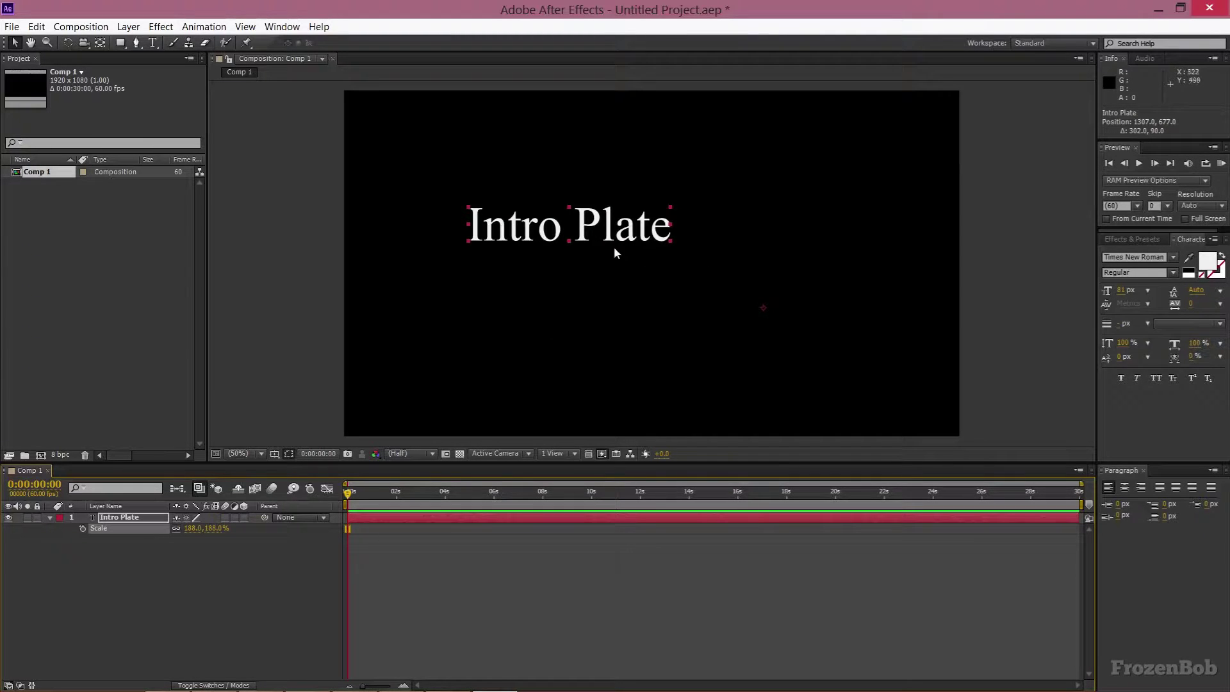
pyautogui.click(192, 529)
pyautogui.write('100')
pyautogui.click(240, 554)
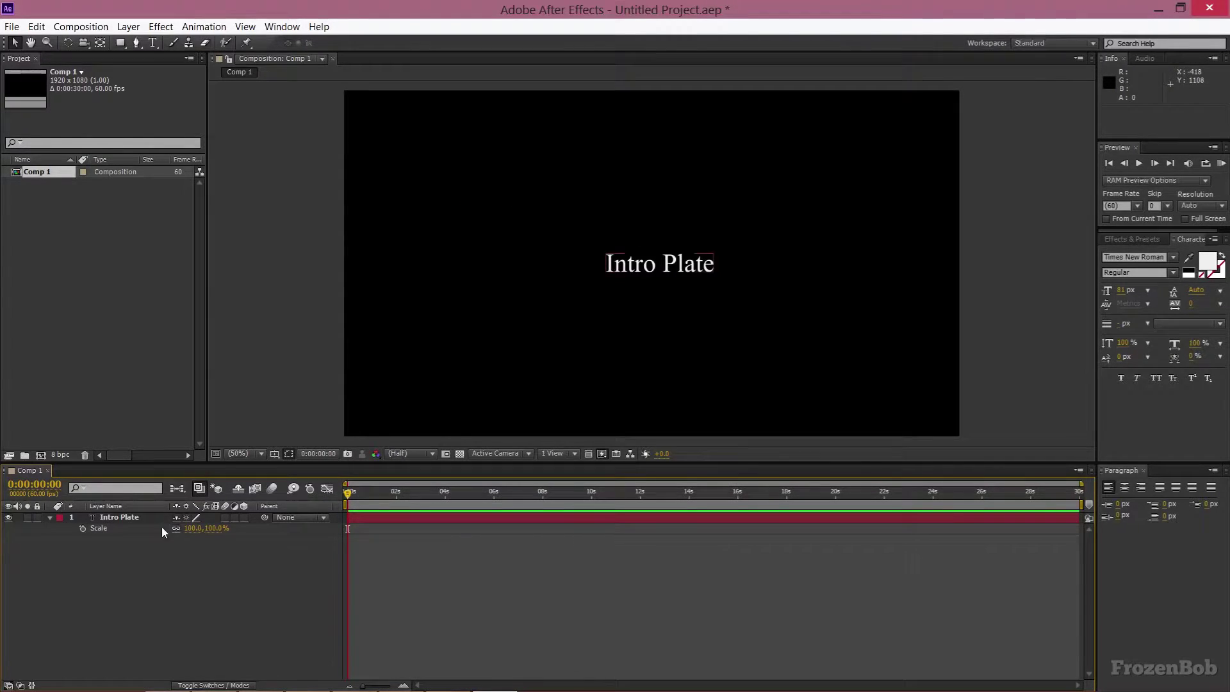
# Step: Expand the text layer's transform properties and set its anchor point to -322, -132, at the middle of the text
pyautogui.click(50, 519)
pyautogui.click(50, 518)
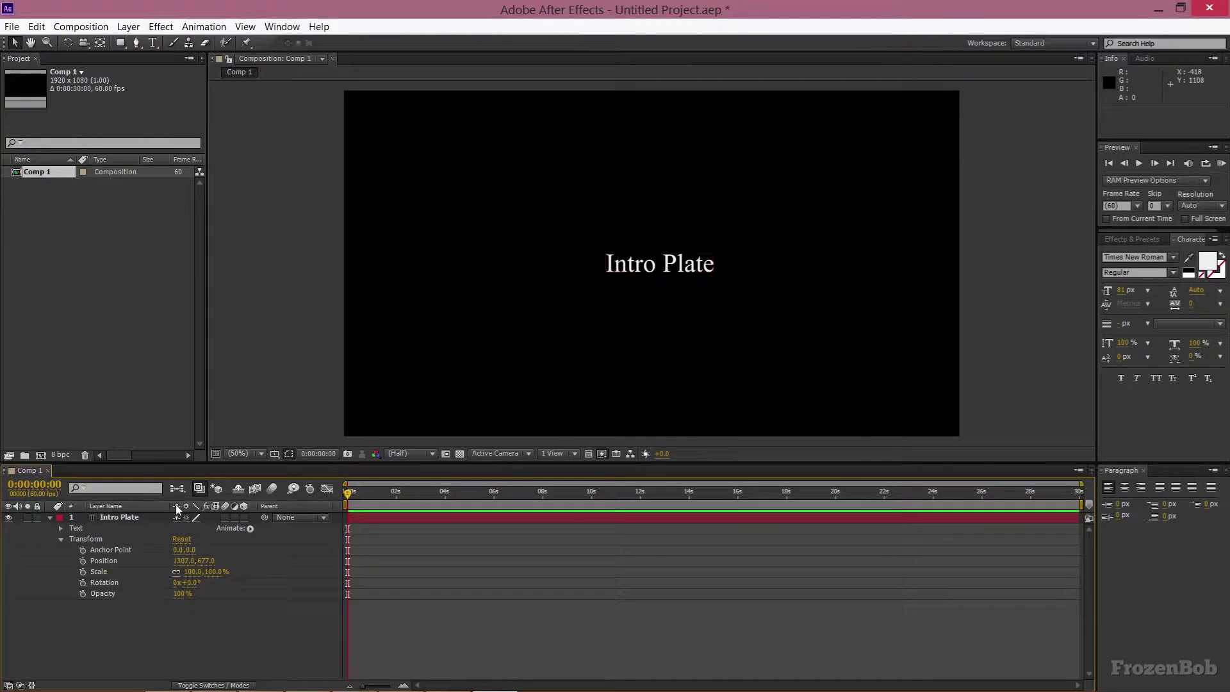
pyautogui.click(112, 549)
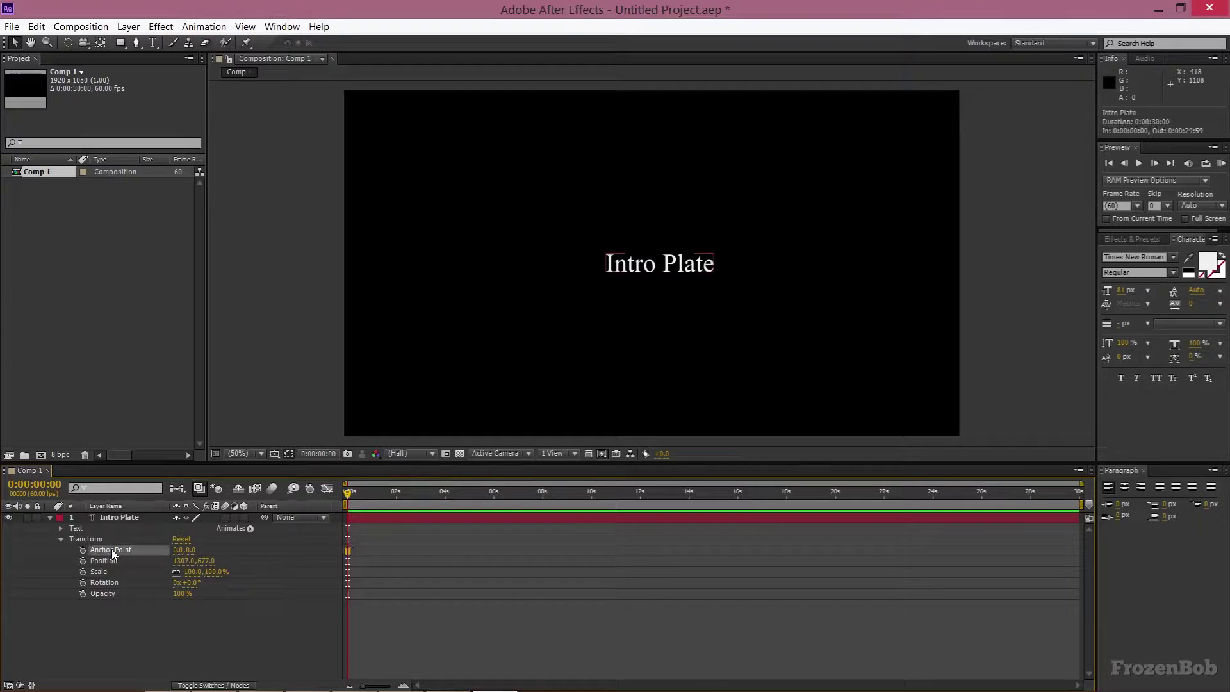
pyautogui.click(116, 561)
pyautogui.click(121, 572)
pyautogui.click(126, 583)
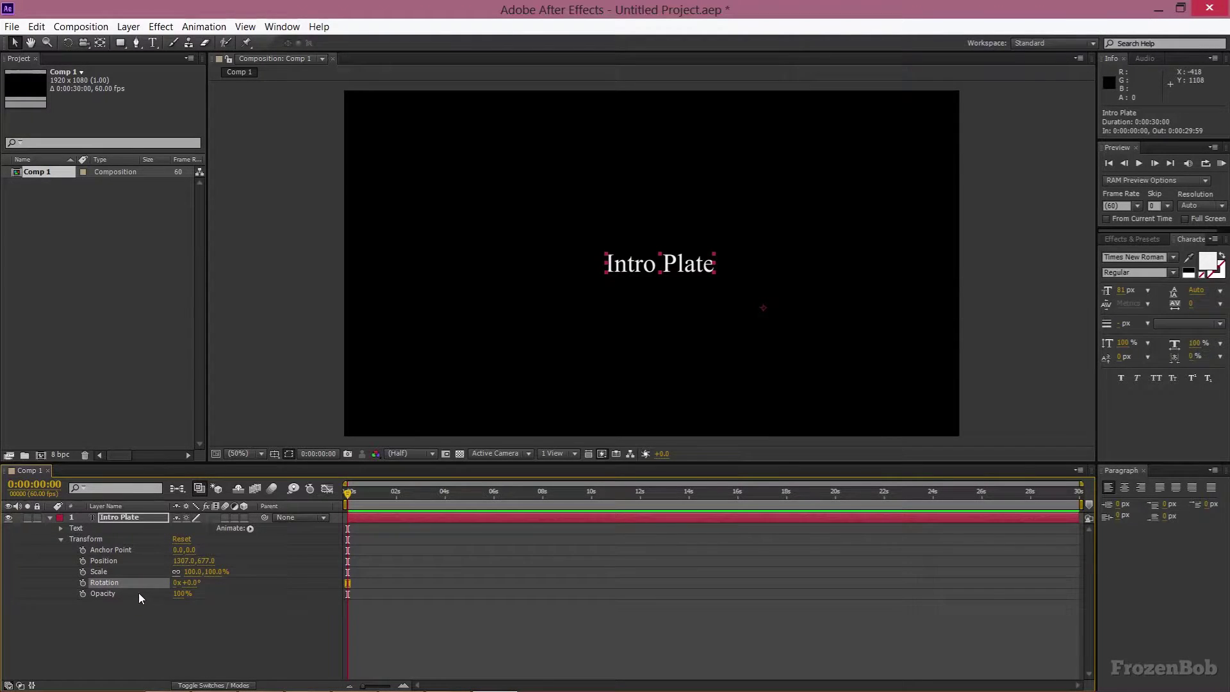
pyautogui.moveTo(194, 552); pyautogui.dragTo(84, 581)
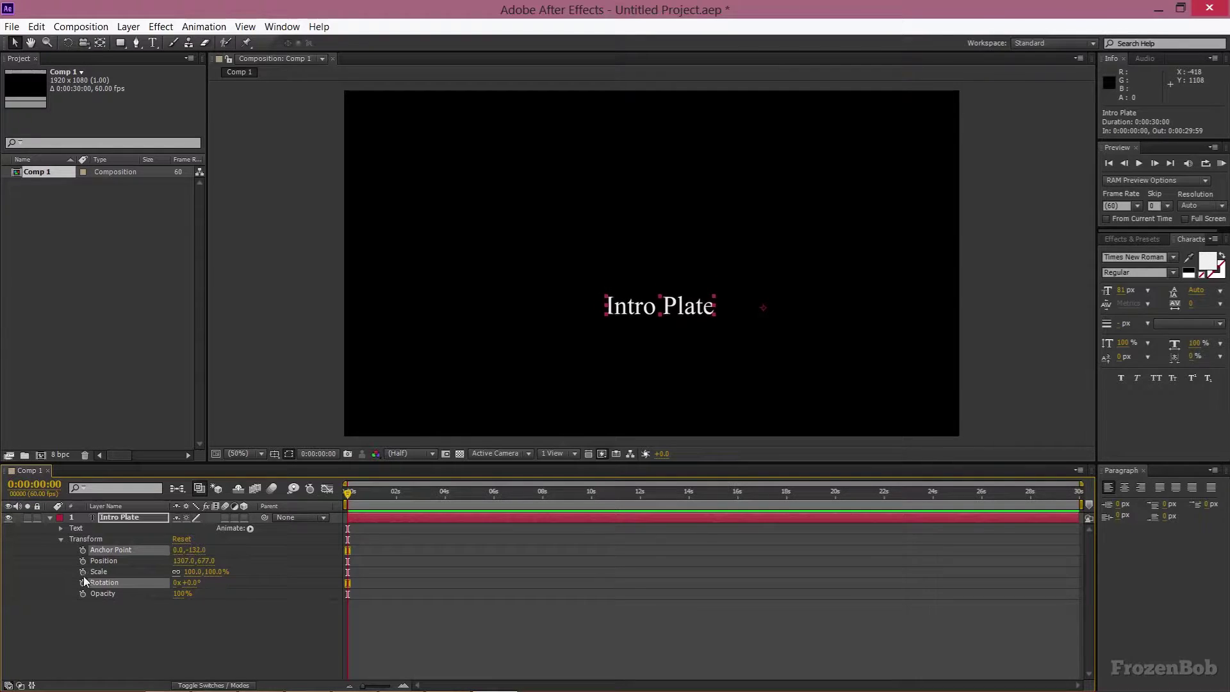
pyautogui.moveTo(178, 549); pyautogui.dragTo(8, 560)
pyautogui.moveTo(183, 550)
pyautogui.mouseDown()
pyautogui.moveTo(151, 552)
pyautogui.moveTo(169, 552)
pyautogui.mouseUp()
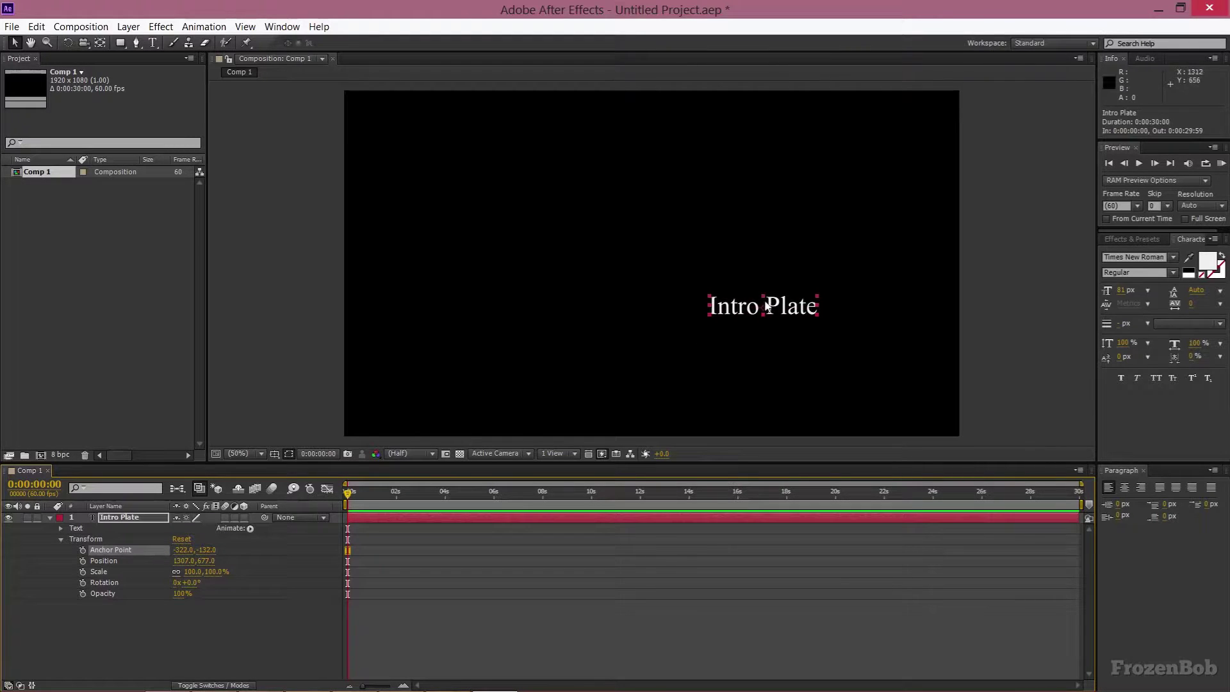
# Step: Reposition the Intro Plate text near the frame's center at about 967, 549 and set its scale to 100%
pyautogui.moveTo(745, 308); pyautogui.dragTo(637, 267)
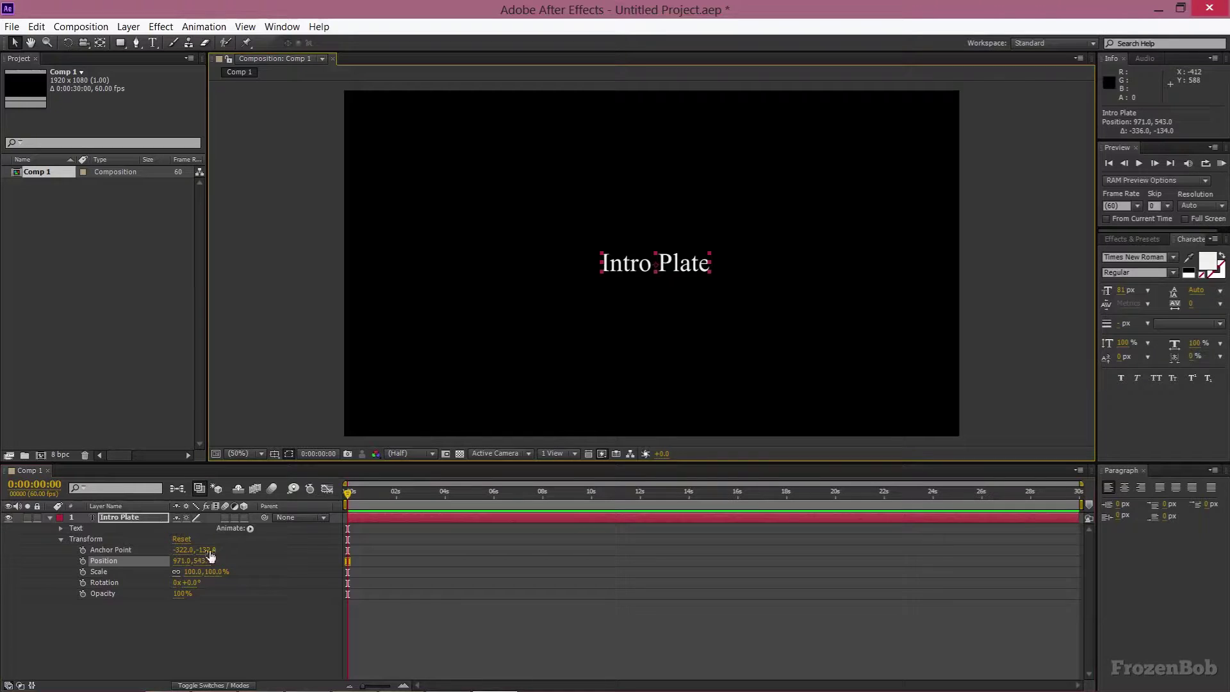
pyautogui.moveTo(196, 573)
pyautogui.mouseDown()
pyautogui.moveTo(390, 540)
pyautogui.moveTo(102, 577)
pyautogui.moveTo(365, 553)
pyautogui.moveTo(97, 594)
pyautogui.moveTo(209, 584)
pyautogui.moveTo(202, 594)
pyautogui.mouseUp()
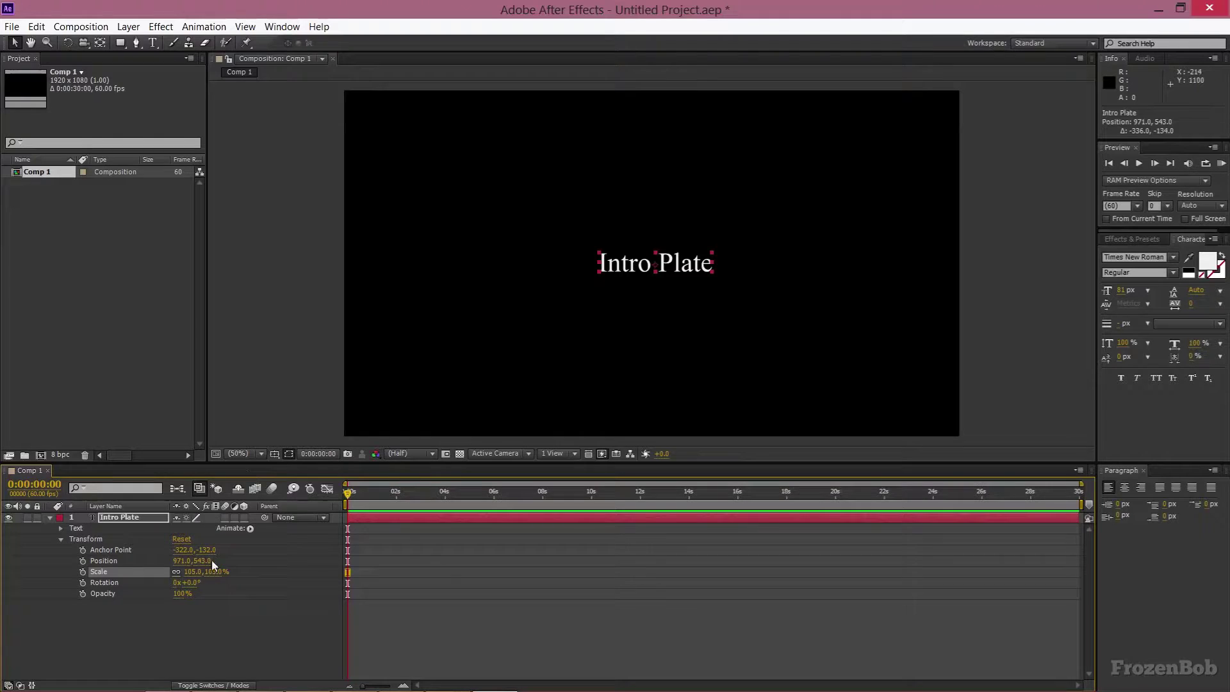
pyautogui.click(221, 602)
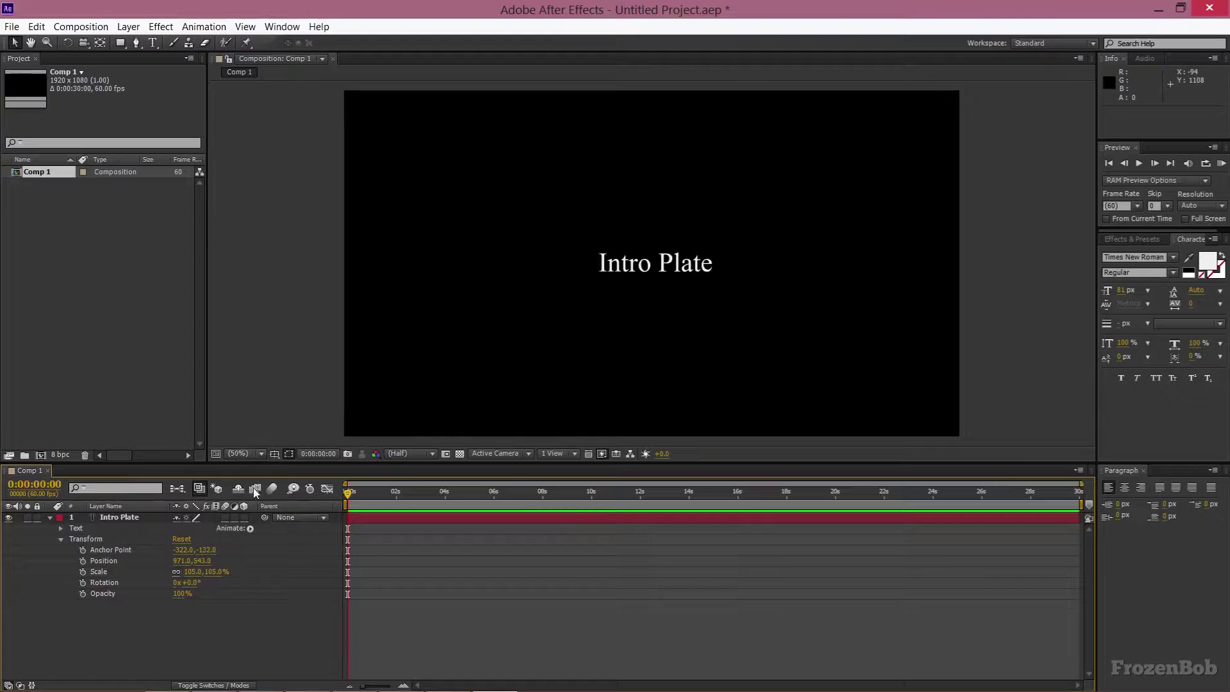
pyautogui.moveTo(662, 265); pyautogui.dragTo(657, 271)
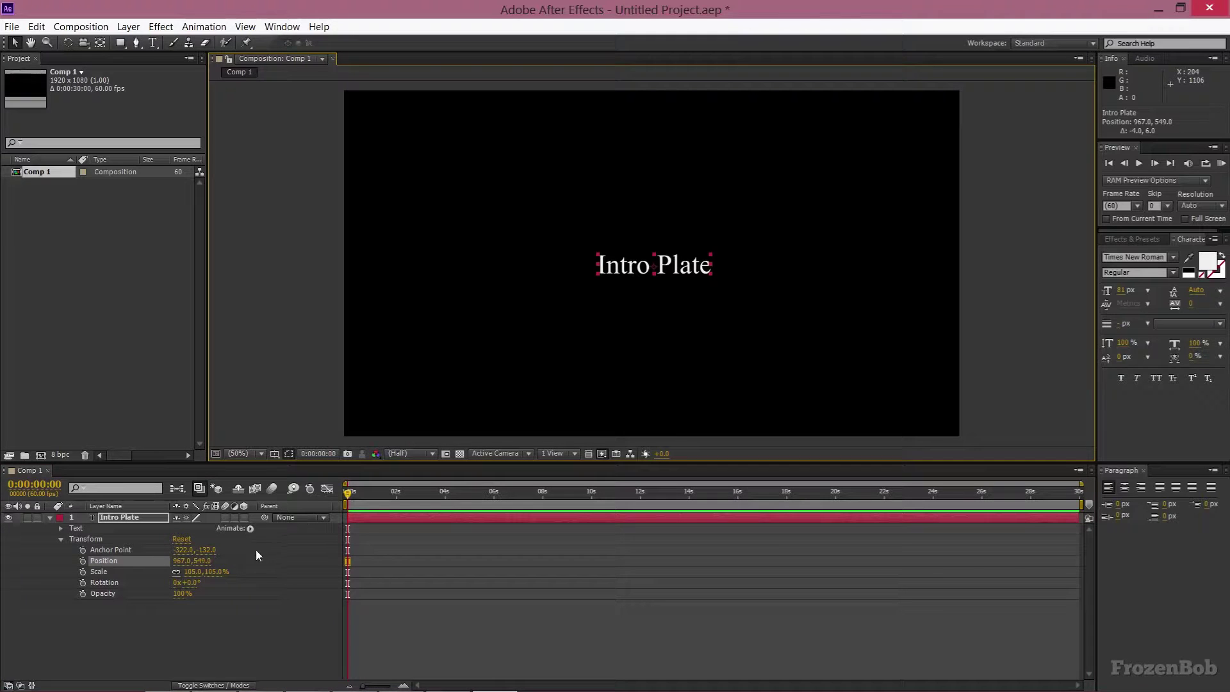
pyautogui.click(192, 571)
pyautogui.write('1')
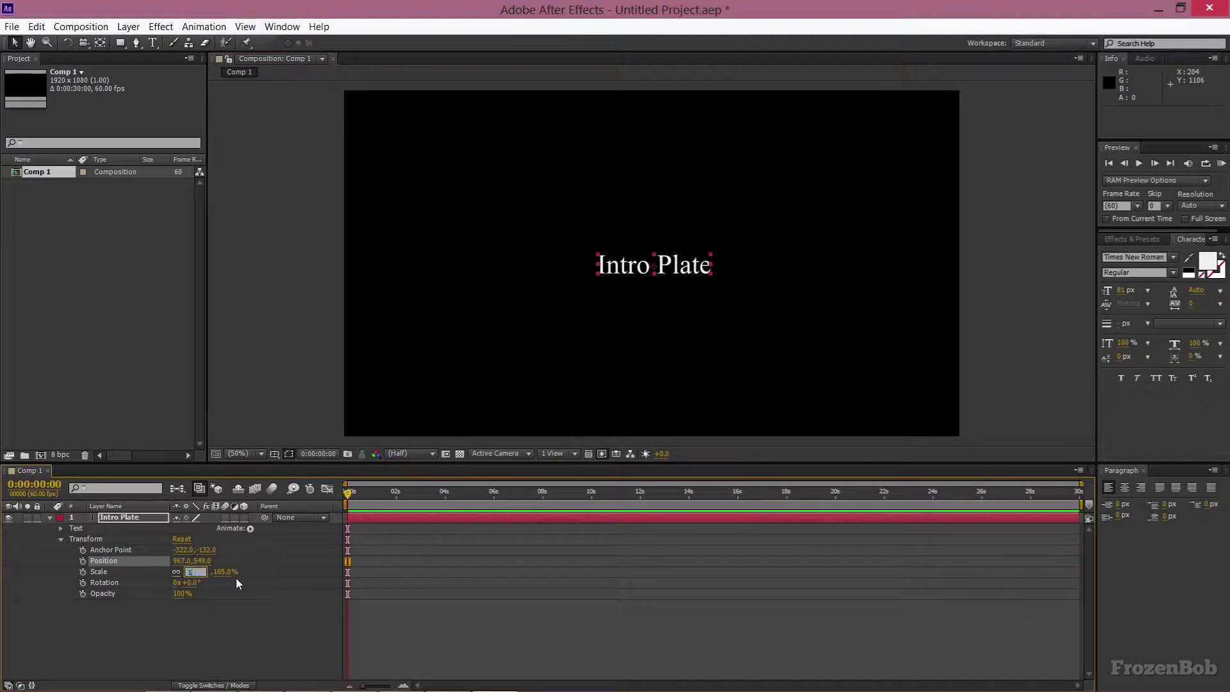
pyautogui.write('00')
pyautogui.click(248, 579)
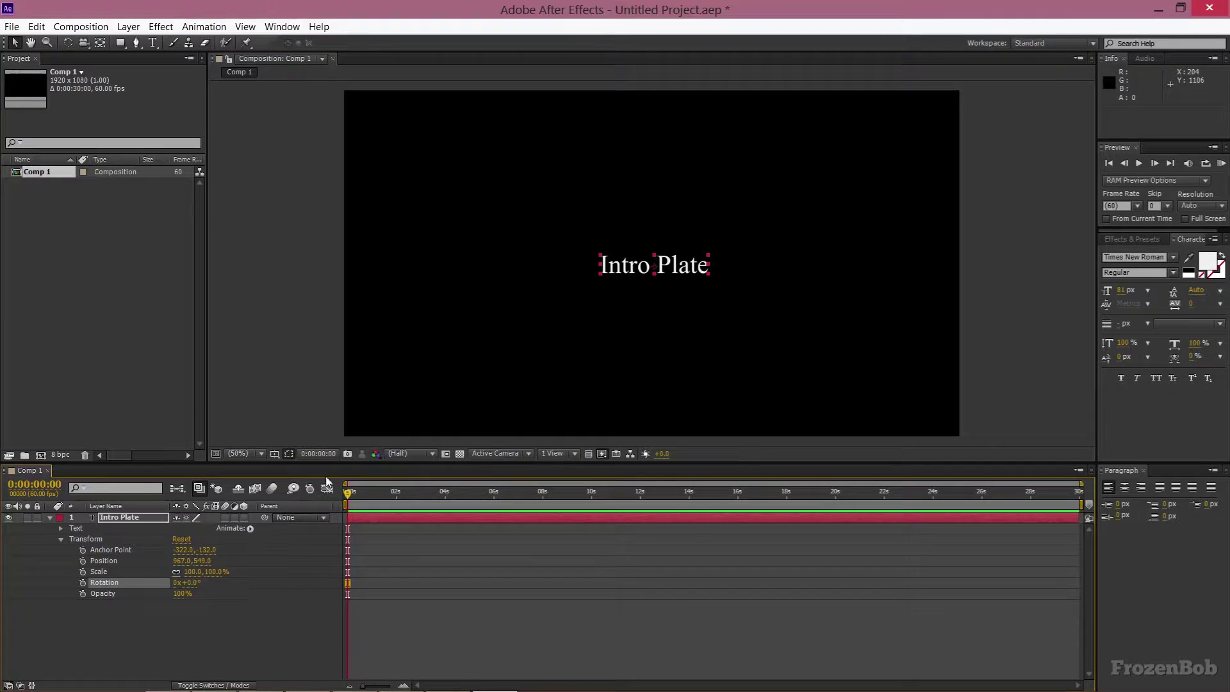
# Step: Keyframe the text's scale to shrink from 1256% at 0 seconds to 100% at 0:00:01:50
pyautogui.click(82, 571)
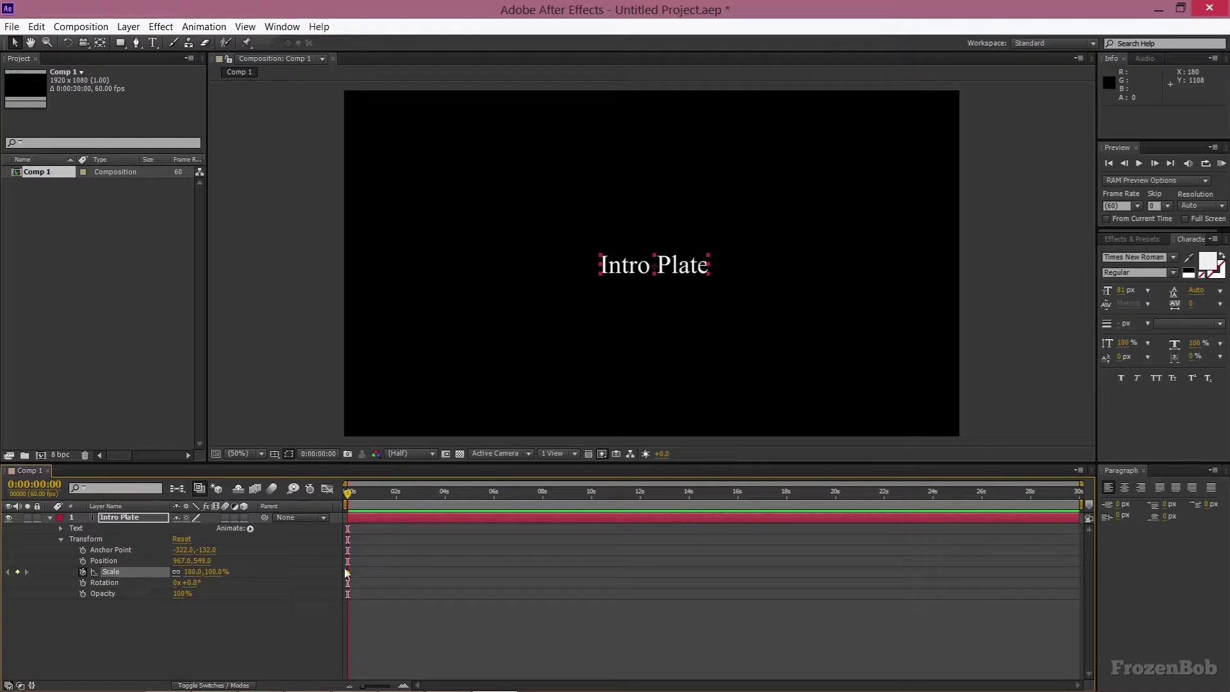
pyautogui.moveTo(347, 572); pyautogui.dragTo(394, 576)
pyautogui.moveTo(193, 572); pyautogui.dragTo(736, 358)
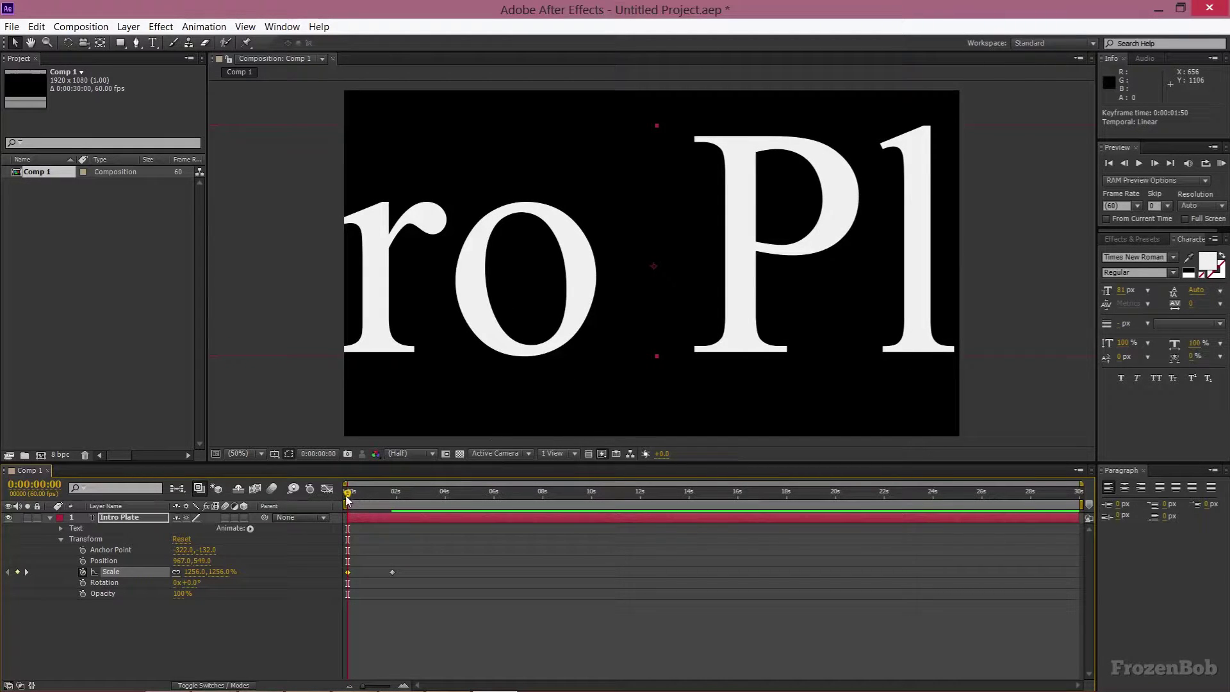
# Step: Preview the text's scale animation from the start of the composition
pyautogui.moveTo(346, 496)
pyautogui.mouseDown()
pyautogui.moveTo(391, 493)
pyautogui.moveTo(336, 490)
pyautogui.moveTo(392, 497)
pyautogui.moveTo(342, 499)
pyautogui.mouseUp()
pyautogui.moveTo(348, 492); pyautogui.dragTo(290, 498)
pyautogui.press('space')
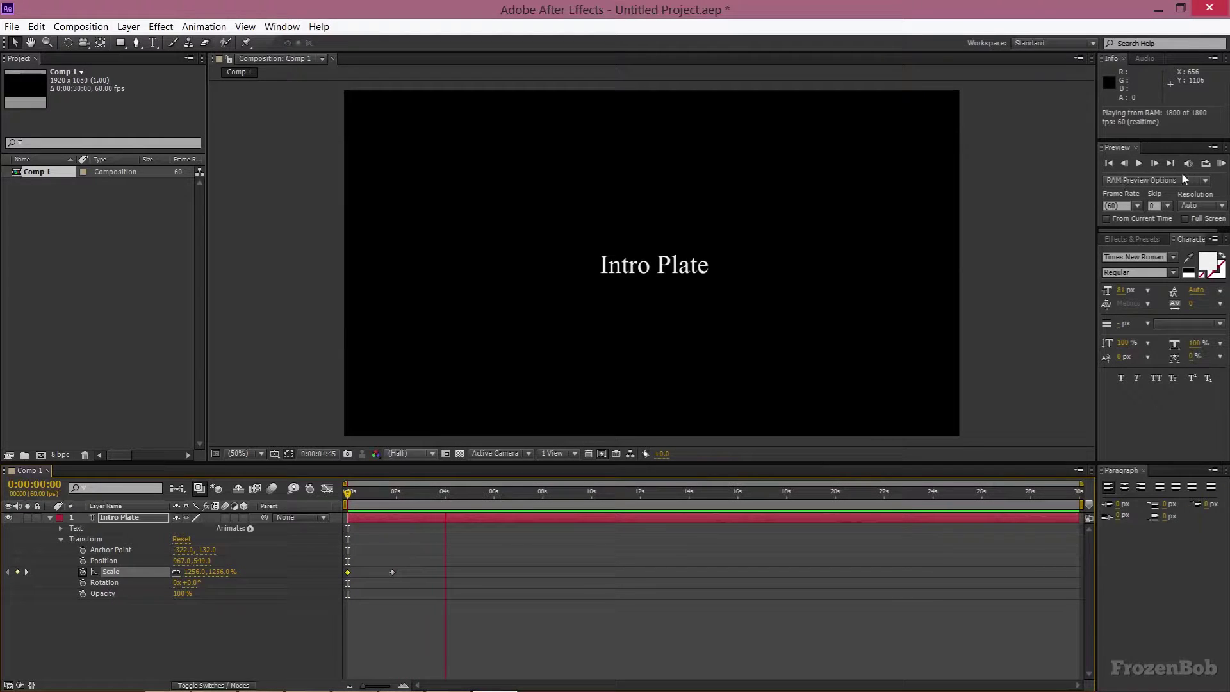
pyautogui.press('space')
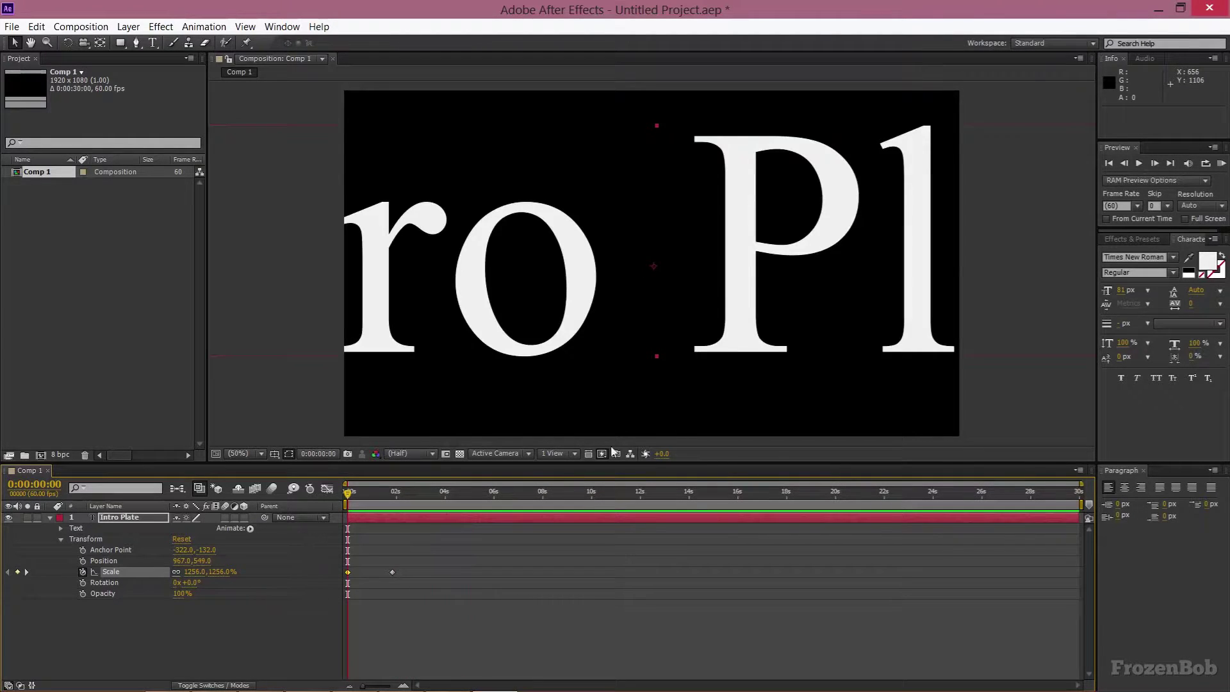
# Step: Run a RAM preview of the whole composition to check the text's zoom
pyautogui.click(1207, 168)
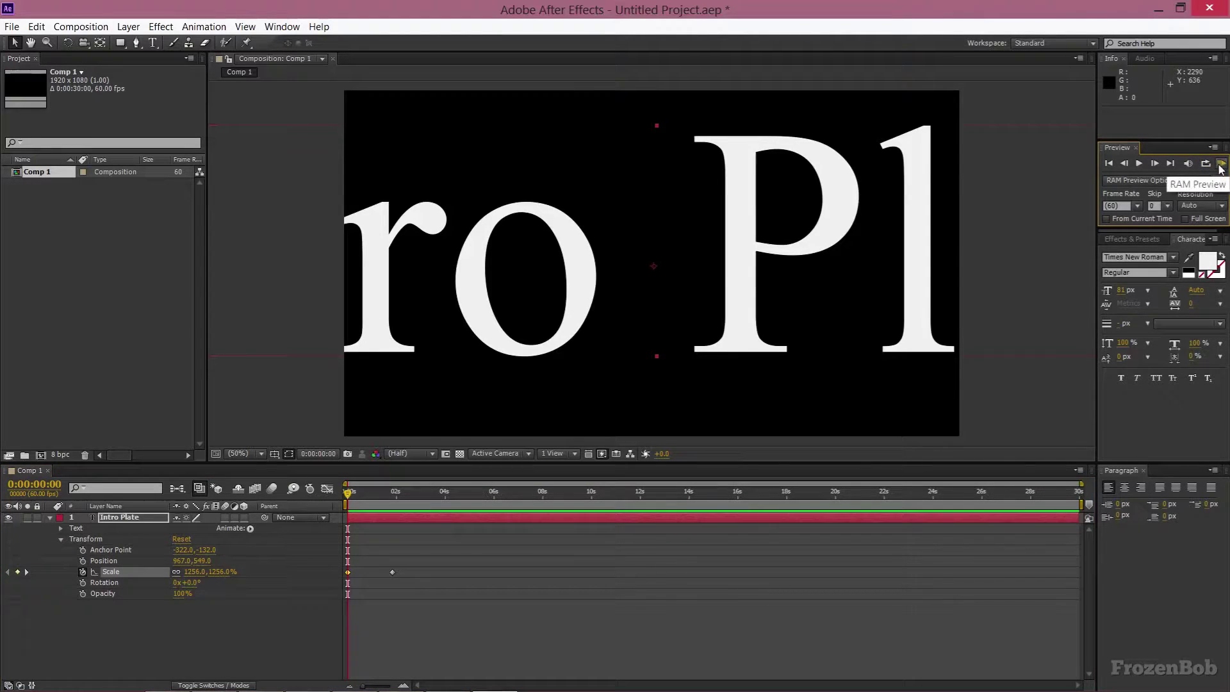
pyautogui.click(1220, 164)
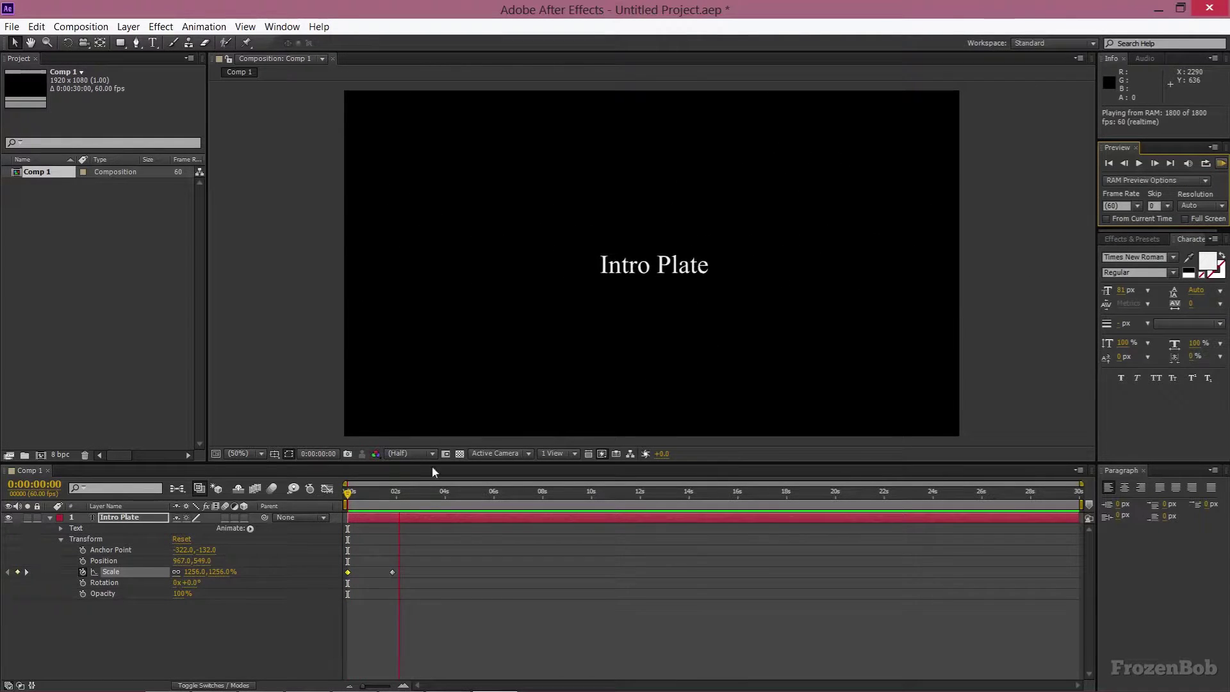
pyautogui.press('space')
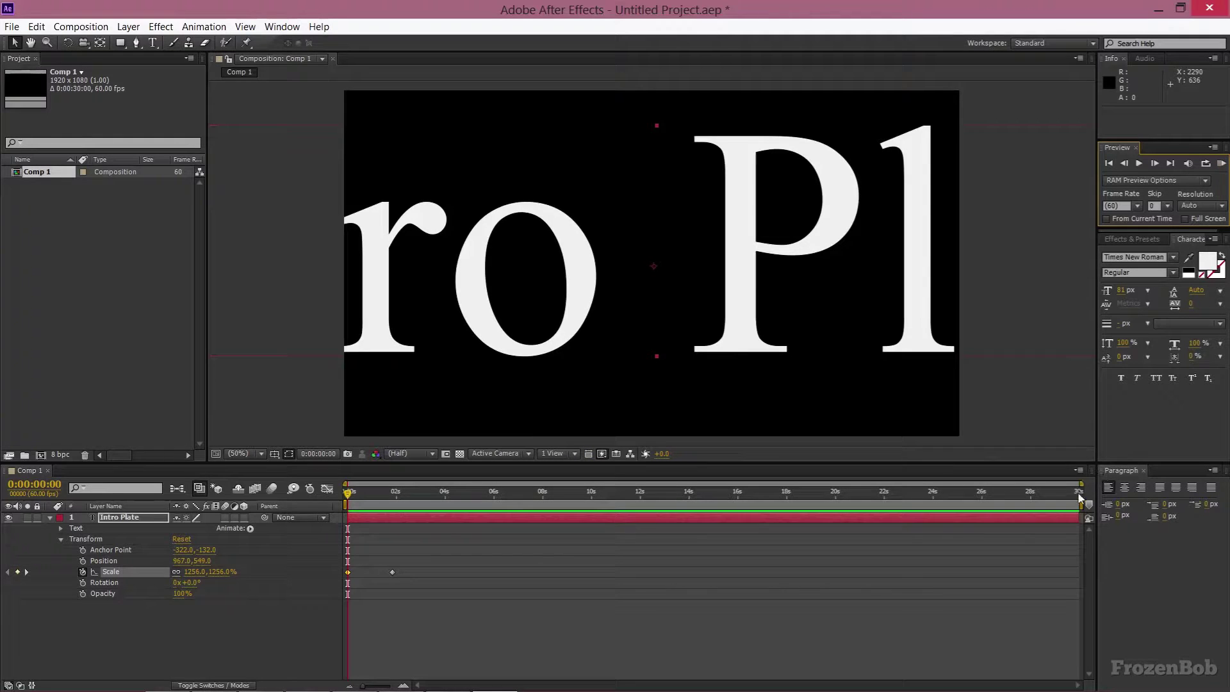
# Step: Shorten the work area to end at about 3 seconds and RAM preview just that part
pyautogui.moveTo(1083, 503); pyautogui.dragTo(1081, 503)
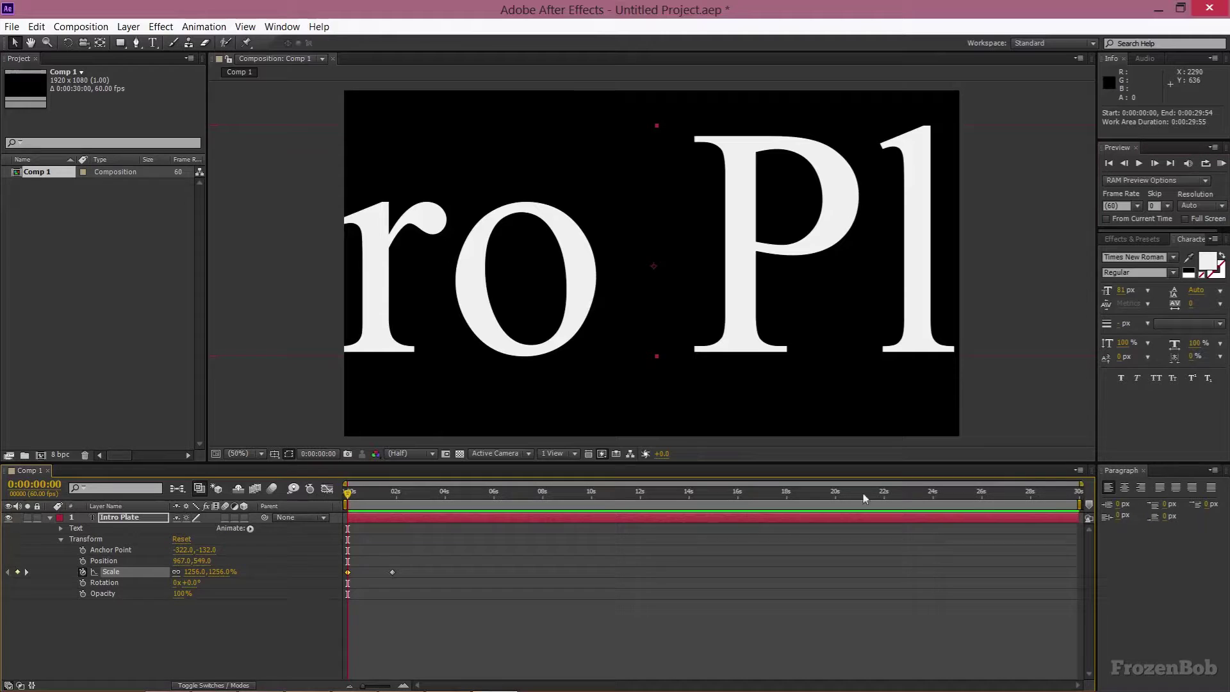
pyautogui.moveTo(1079, 505); pyautogui.dragTo(430, 528)
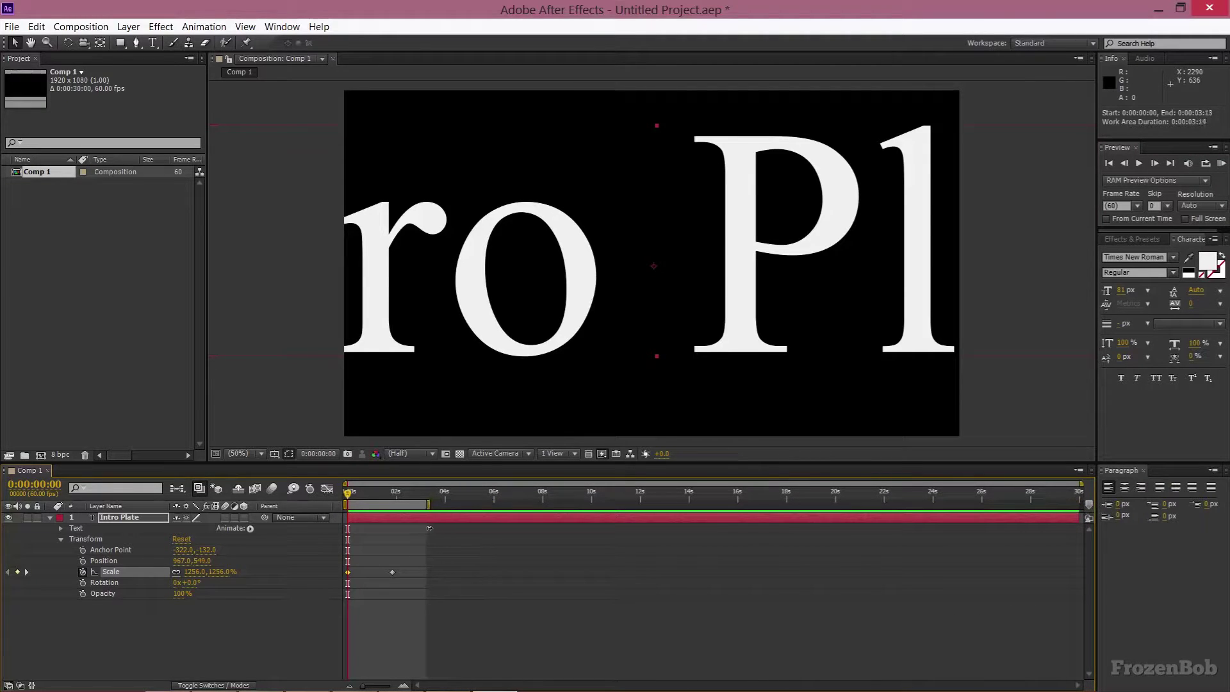
pyautogui.press('KP_Decimal')
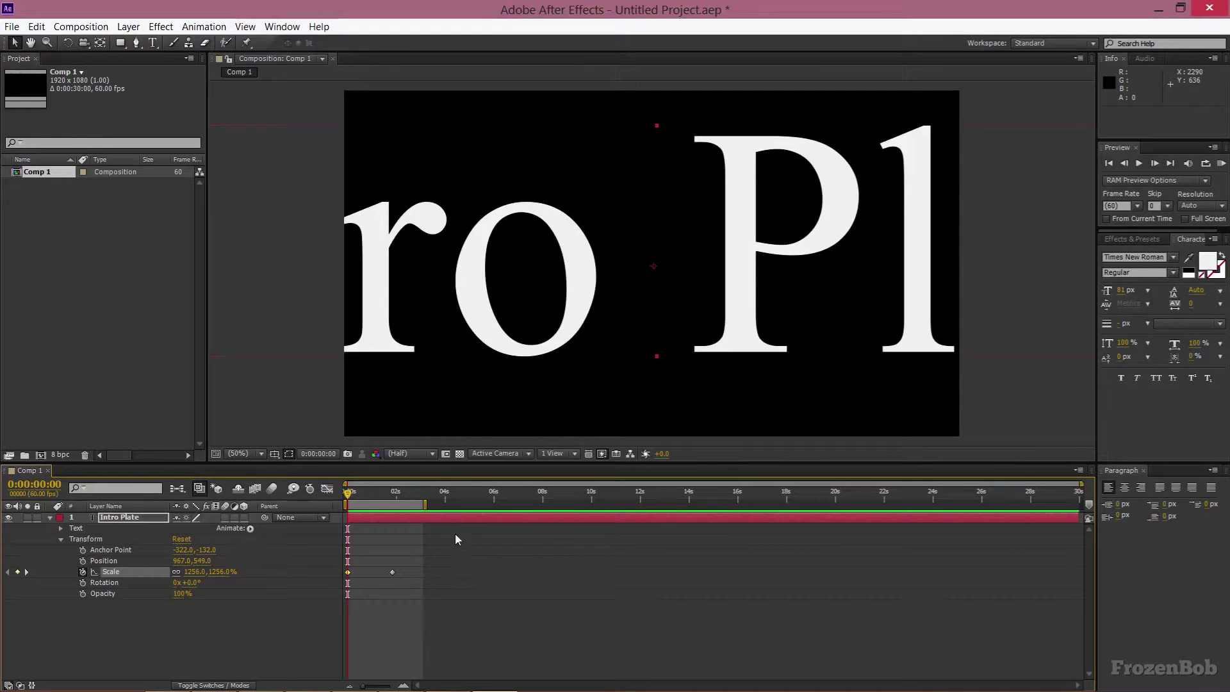
pyautogui.press('KP_0')
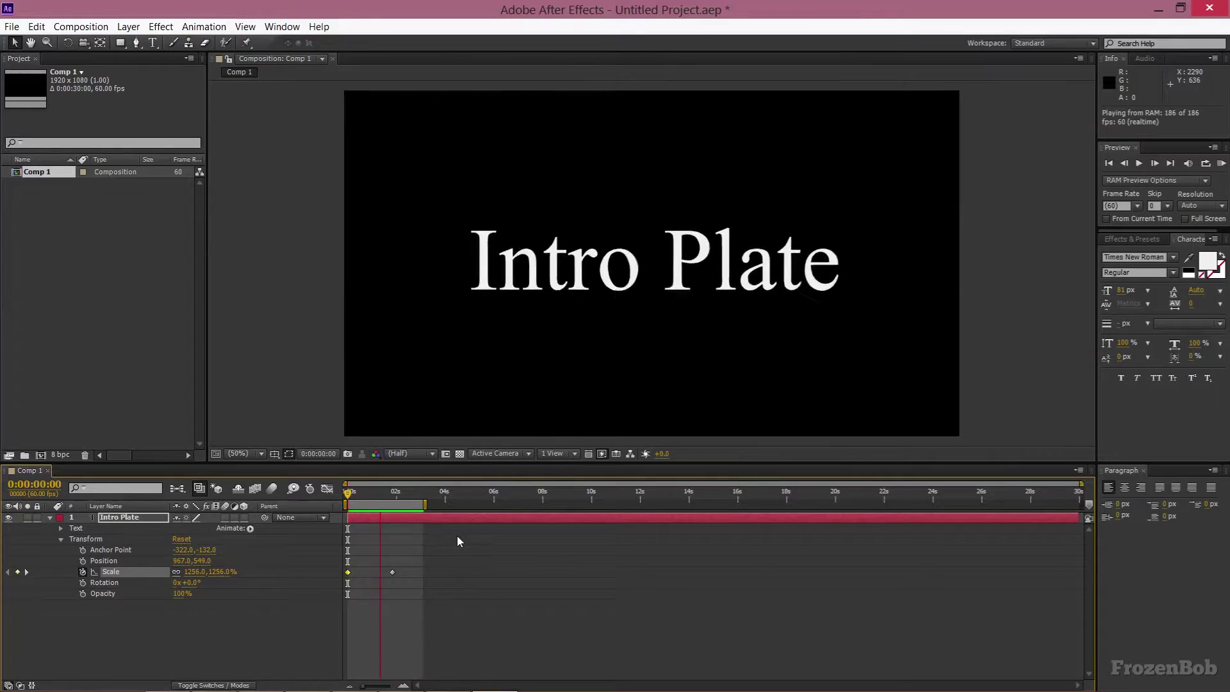
pyautogui.press('KP_0')
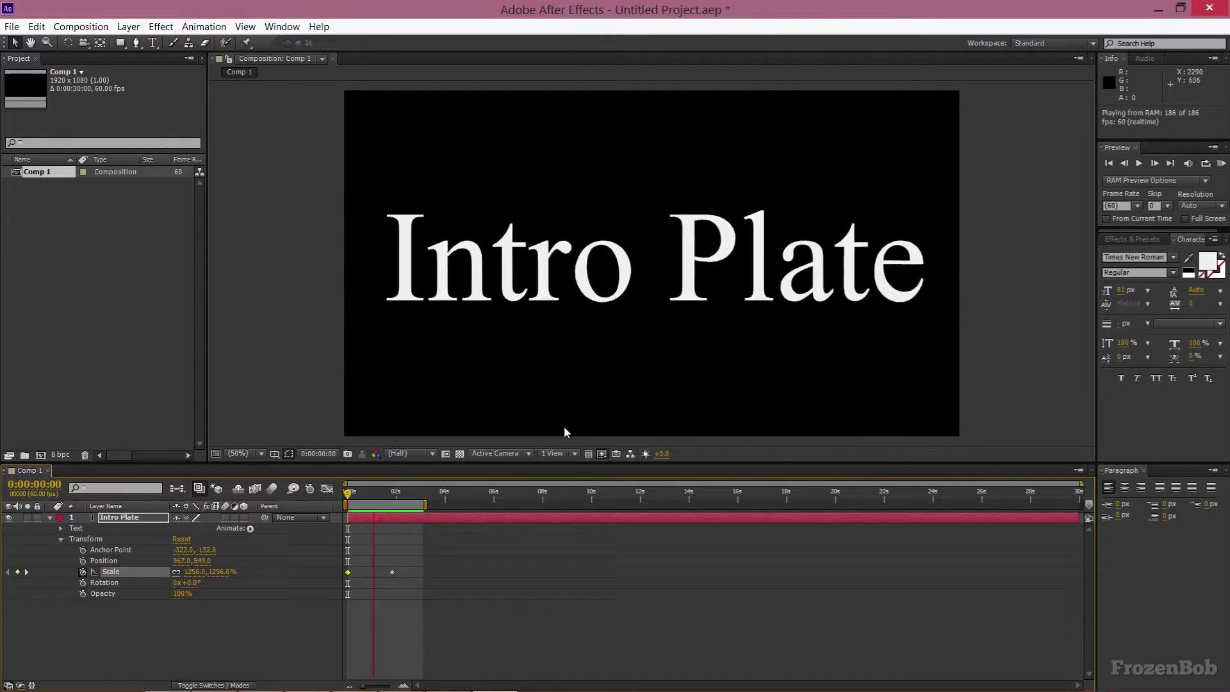
# Step: Apply Easy Ease to both scale keyframes of the Intro Plate layer and review the eased motion
pyautogui.click(410, 602)
pyautogui.moveTo(422, 599); pyautogui.dragTo(309, 558)
pyautogui.press('F9')
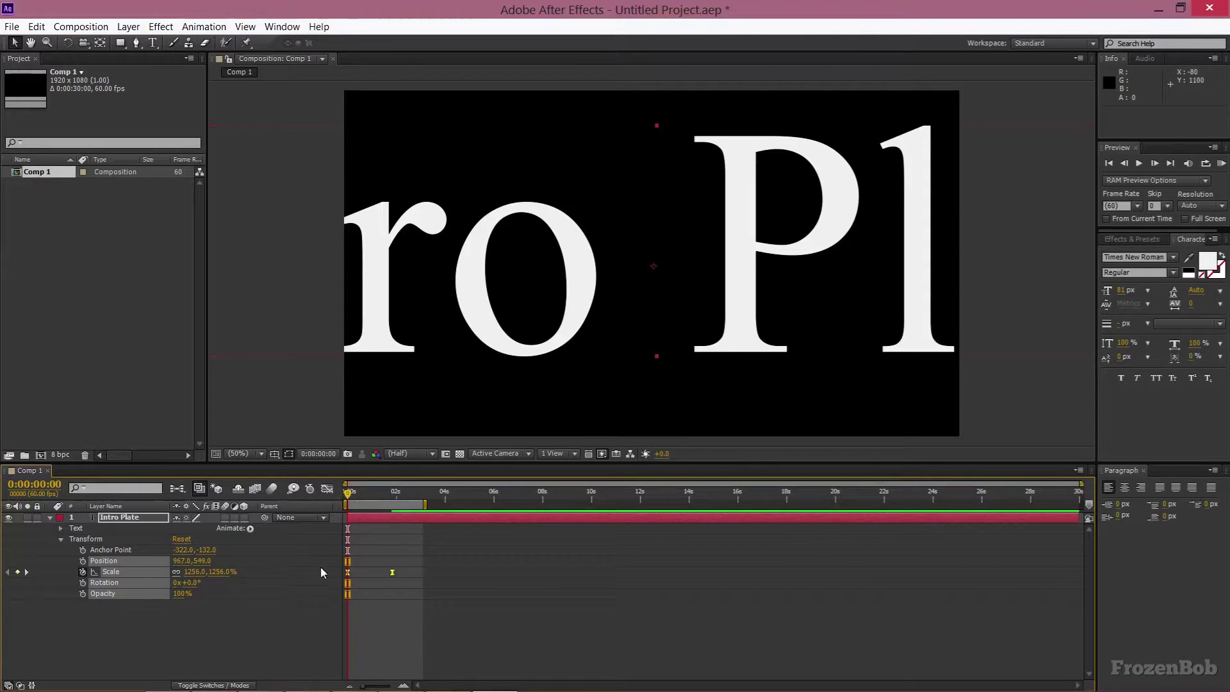
pyautogui.click(372, 559)
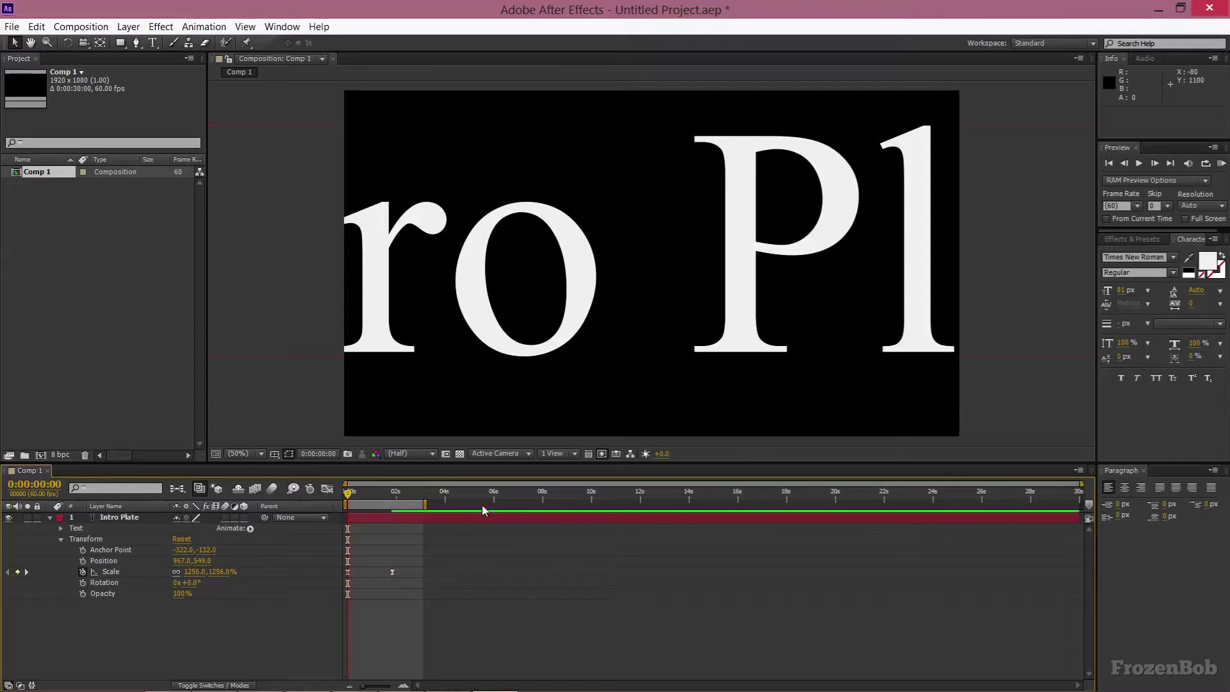
pyautogui.press('KP_0')
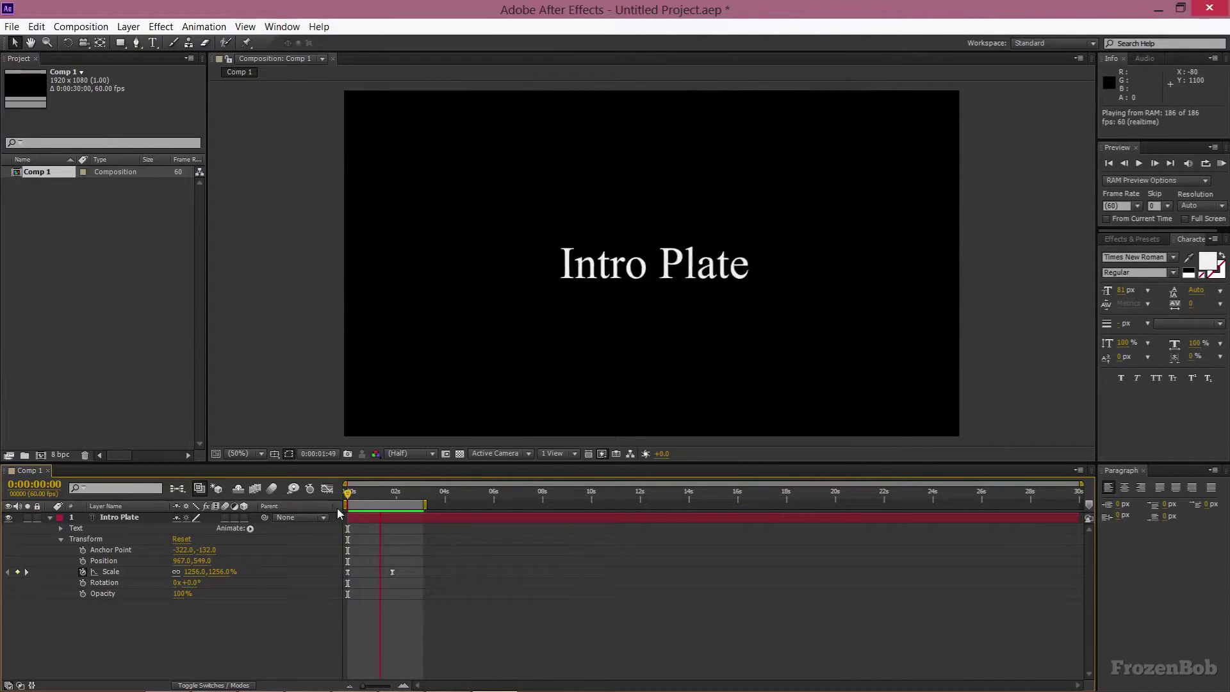
pyautogui.press('space')
pyautogui.moveTo(354, 492); pyautogui.dragTo(375, 493)
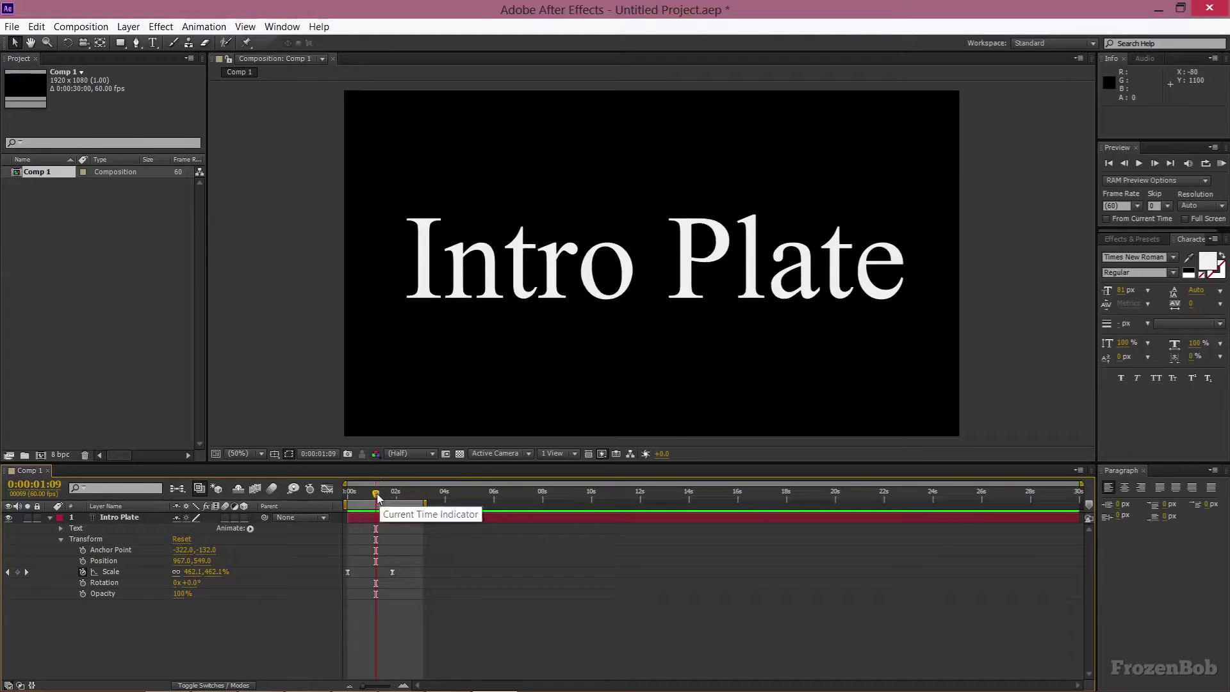
pyautogui.moveTo(376, 493); pyautogui.dragTo(396, 493)
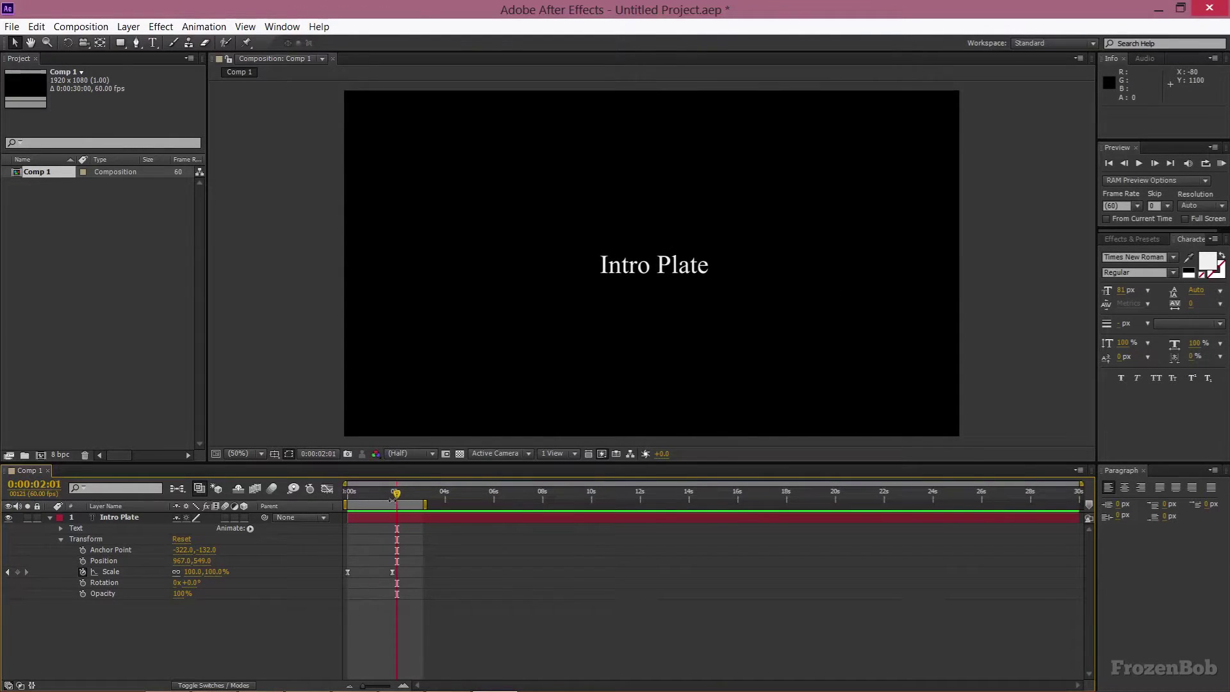
# Step: Display the Scale property's speed graph in the Graph Editor, with the timeline zoomed in to about the first 15 seconds
pyautogui.click(327, 489)
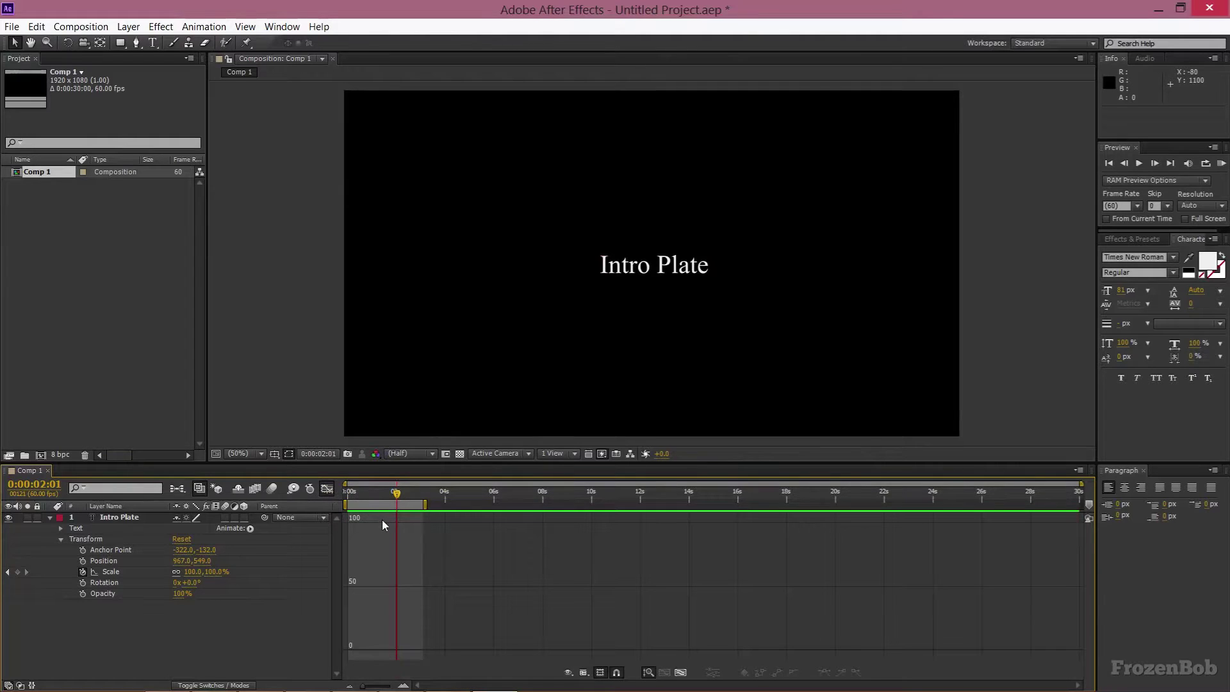
pyautogui.click(583, 673)
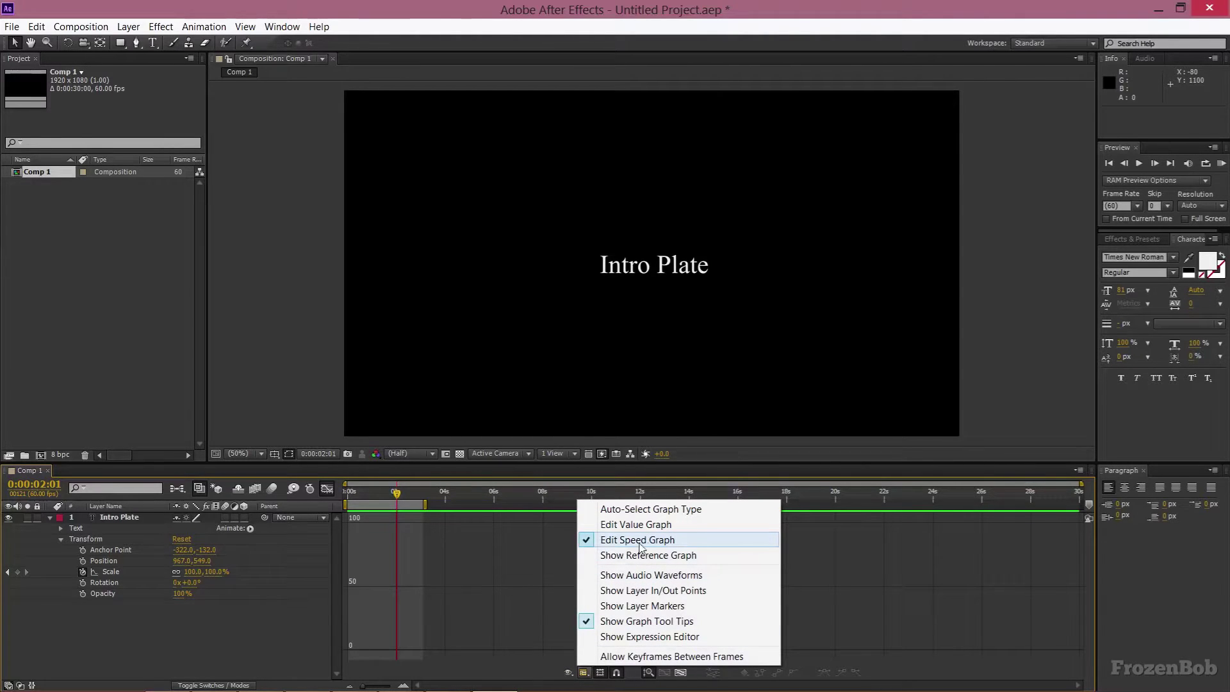
pyautogui.click(672, 543)
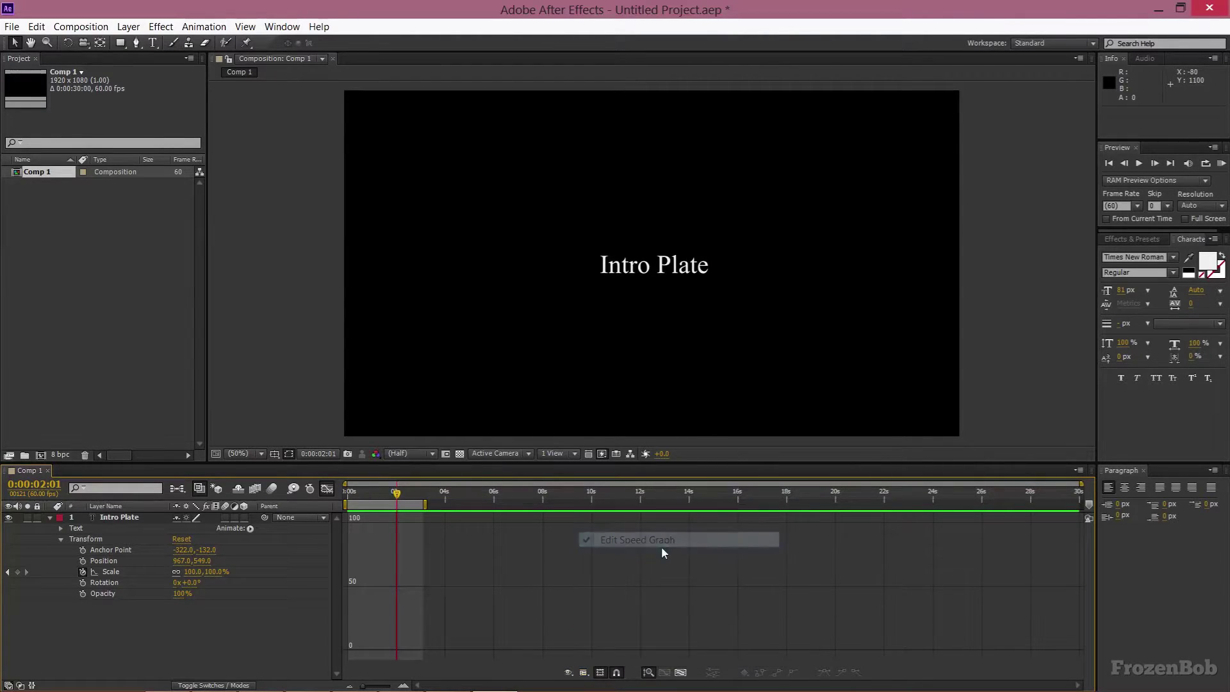
pyautogui.click(118, 572)
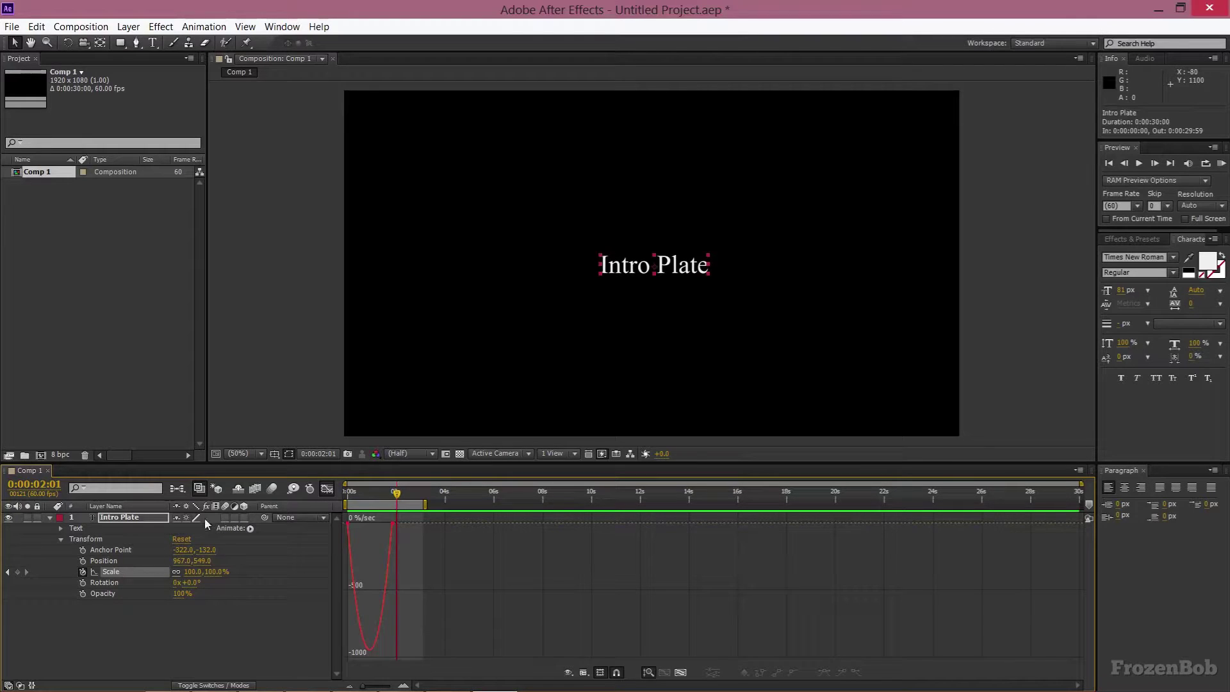
pyautogui.click(403, 684)
pyautogui.moveTo(469, 684); pyautogui.dragTo(448, 685)
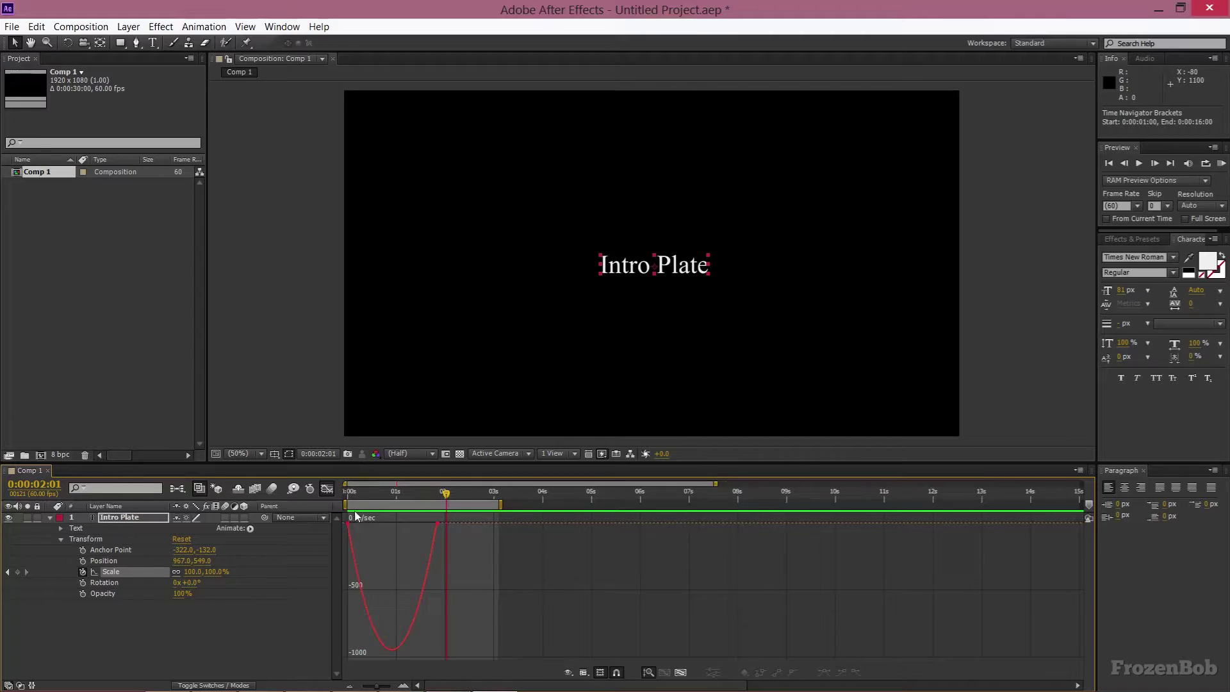
# Step: Extend the last scale keyframe's incoming speed handle back to about 1 second for a fast start and slow finish, and preview it
pyautogui.click(436, 524)
pyautogui.click(105, 560)
pyautogui.click(118, 571)
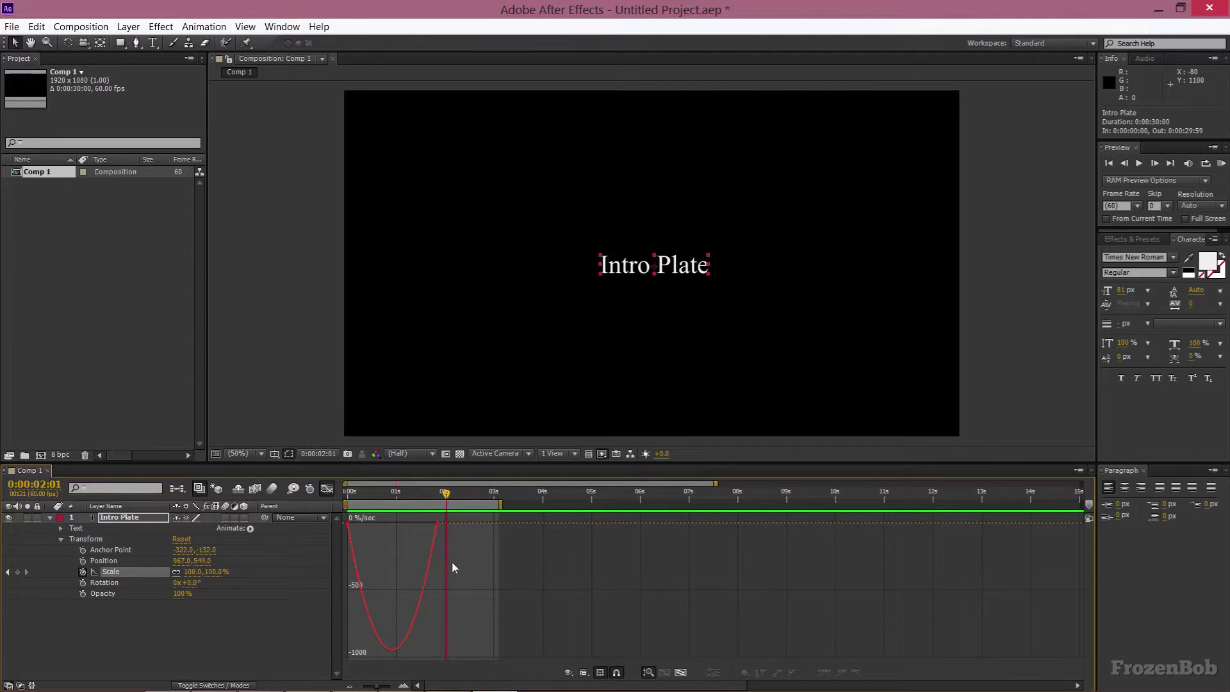
pyautogui.click(436, 526)
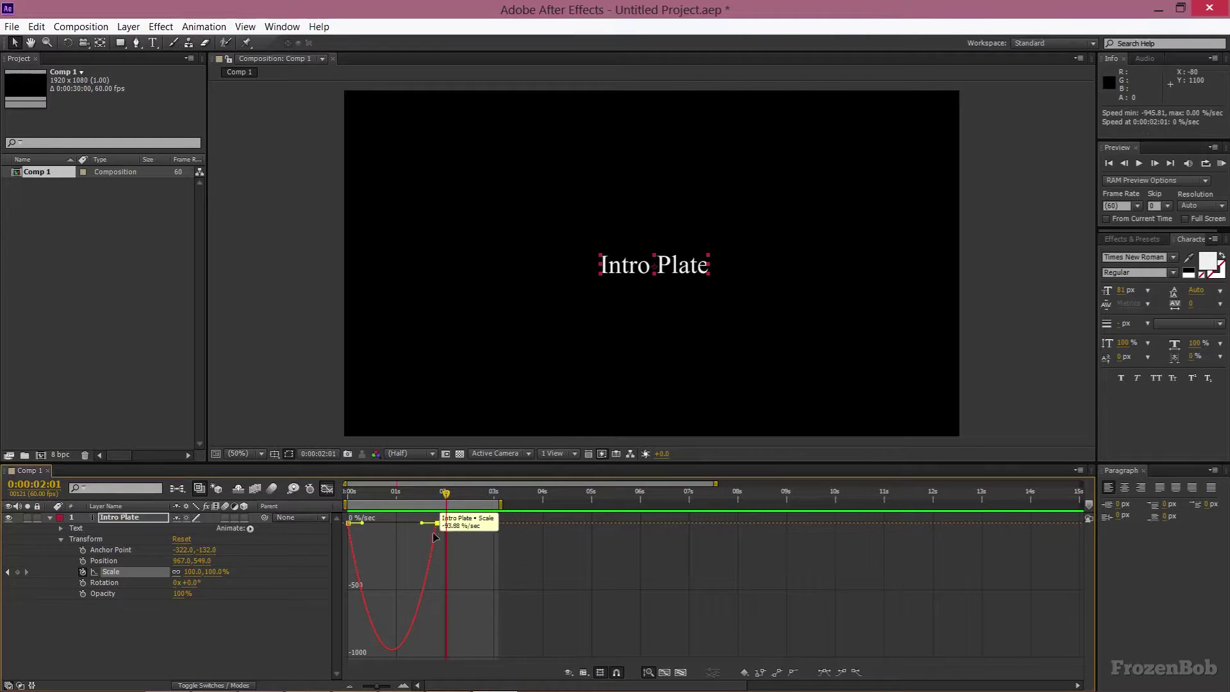
pyautogui.moveTo(424, 526); pyautogui.dragTo(387, 523)
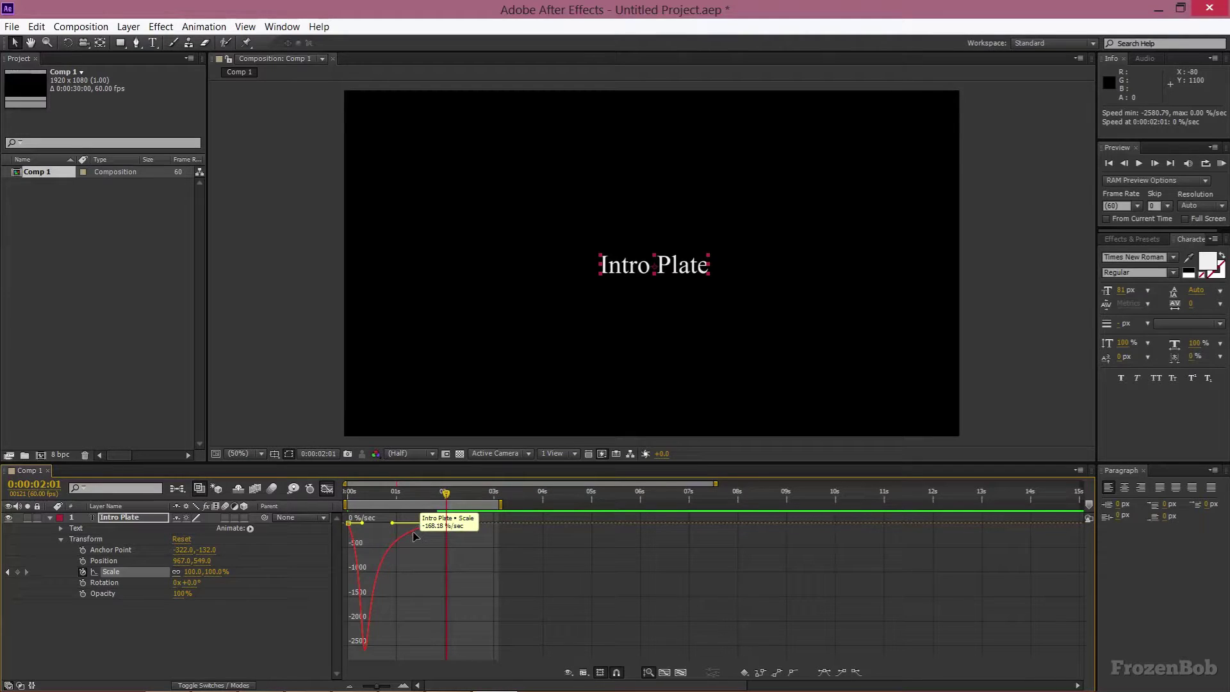
pyautogui.press('KP_0')
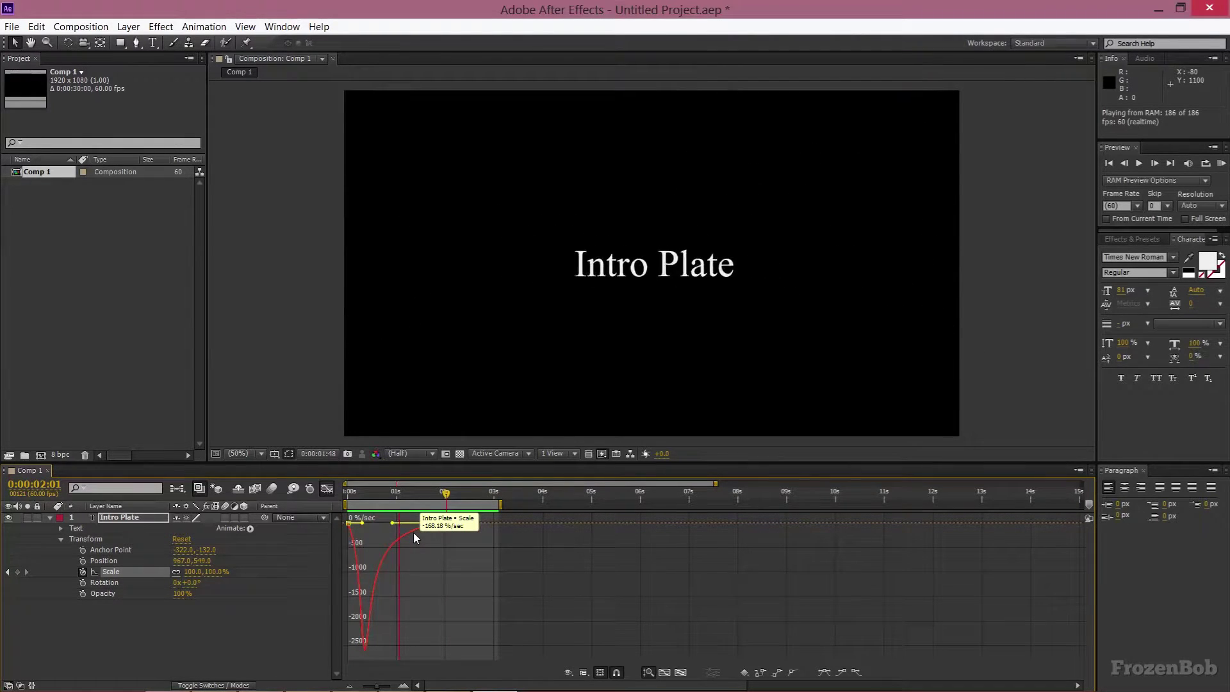
pyautogui.press('space')
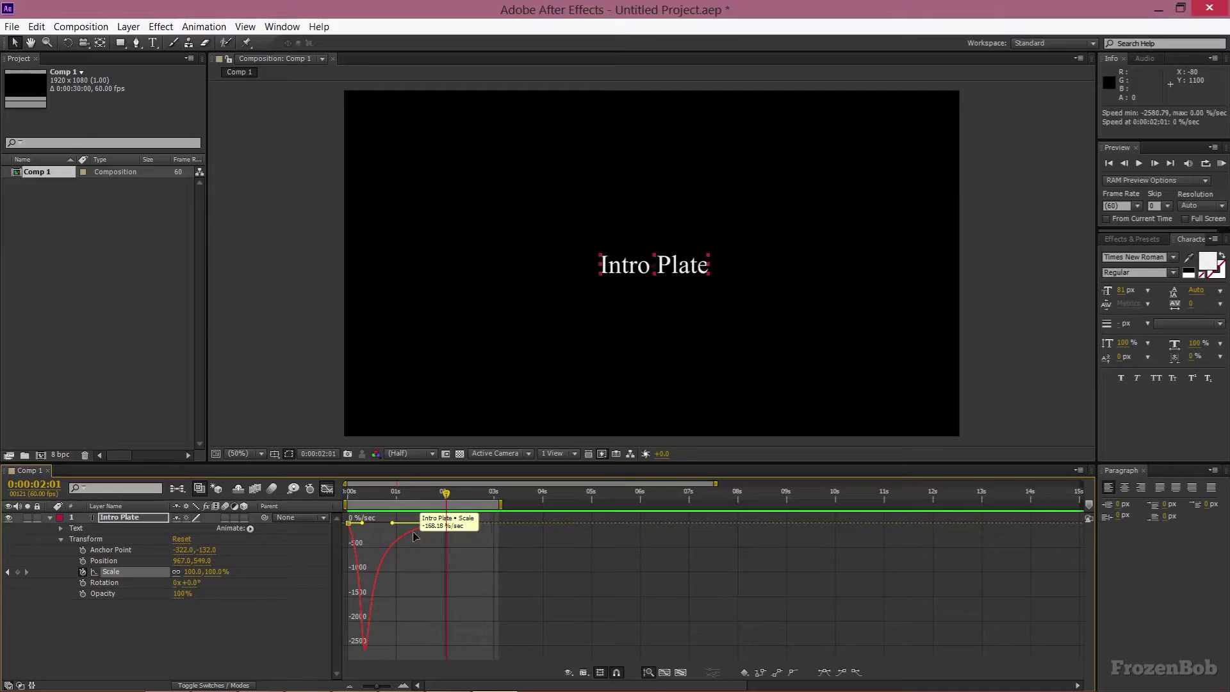
# Step: Move the last scale keyframe to about 2.7 seconds in the speed graph and preview the slower animation
pyautogui.moveTo(436, 523); pyautogui.dragTo(478, 526)
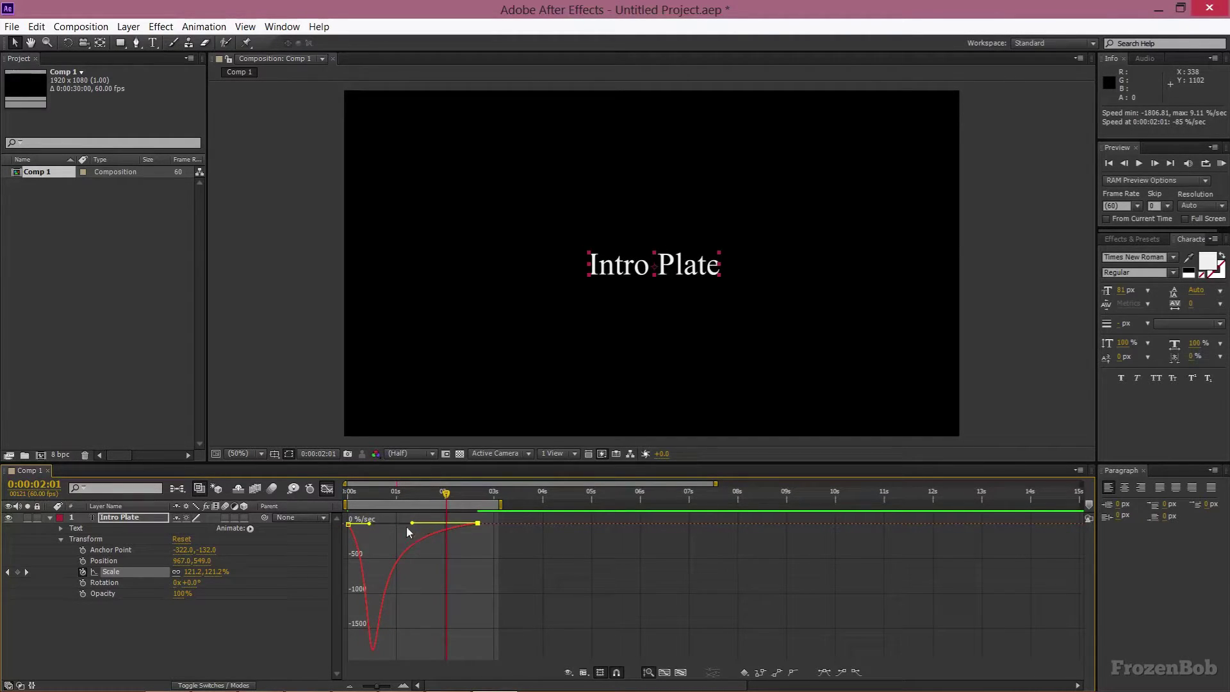
pyautogui.press('KP_0')
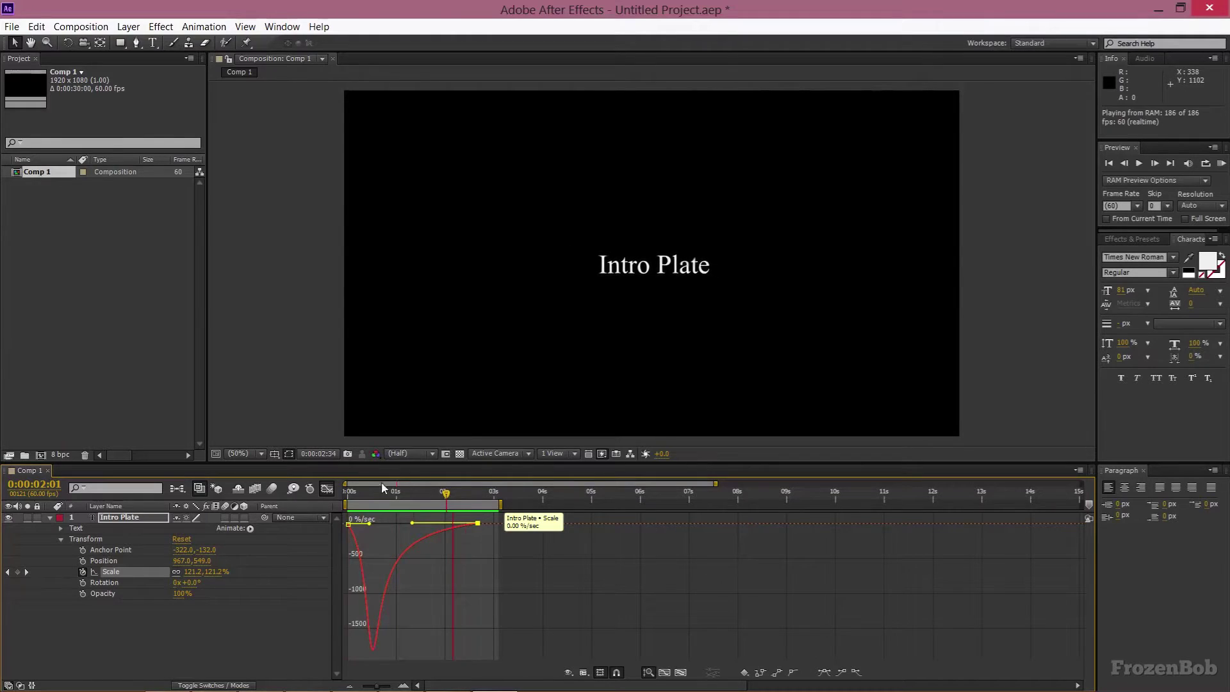
# Step: Close the Graph Editor and collapse the Intro Plate layer's properties
pyautogui.click(325, 490)
pyautogui.click(332, 491)
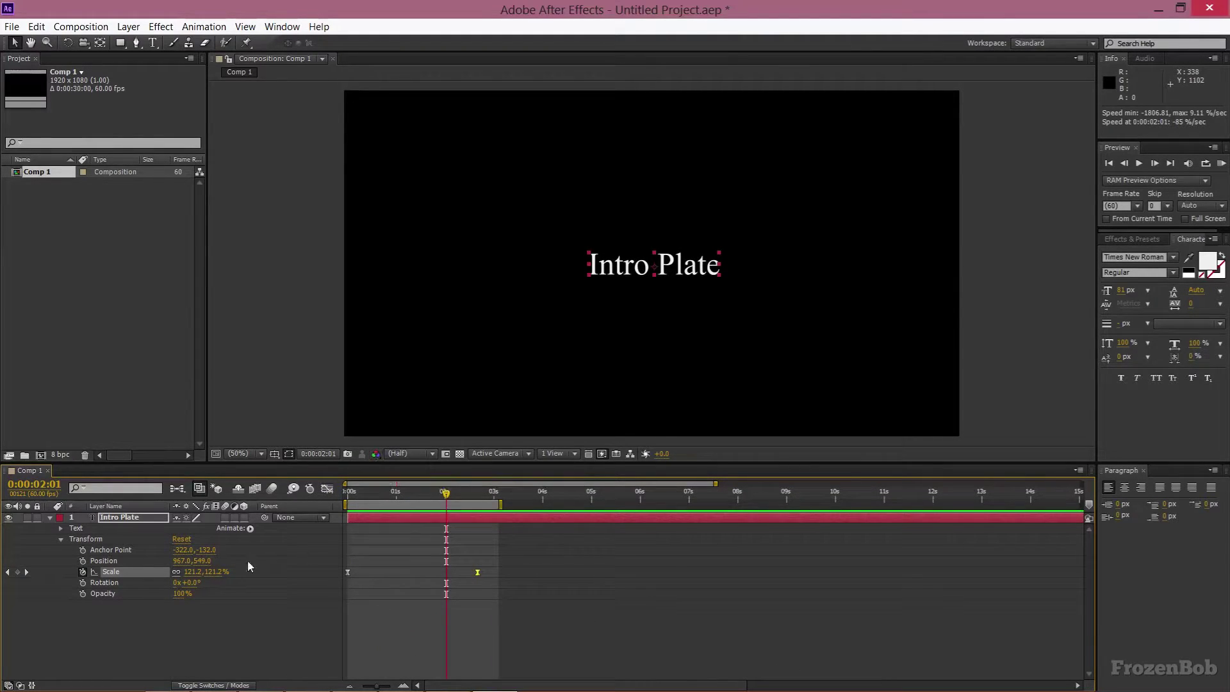
pyautogui.click(50, 518)
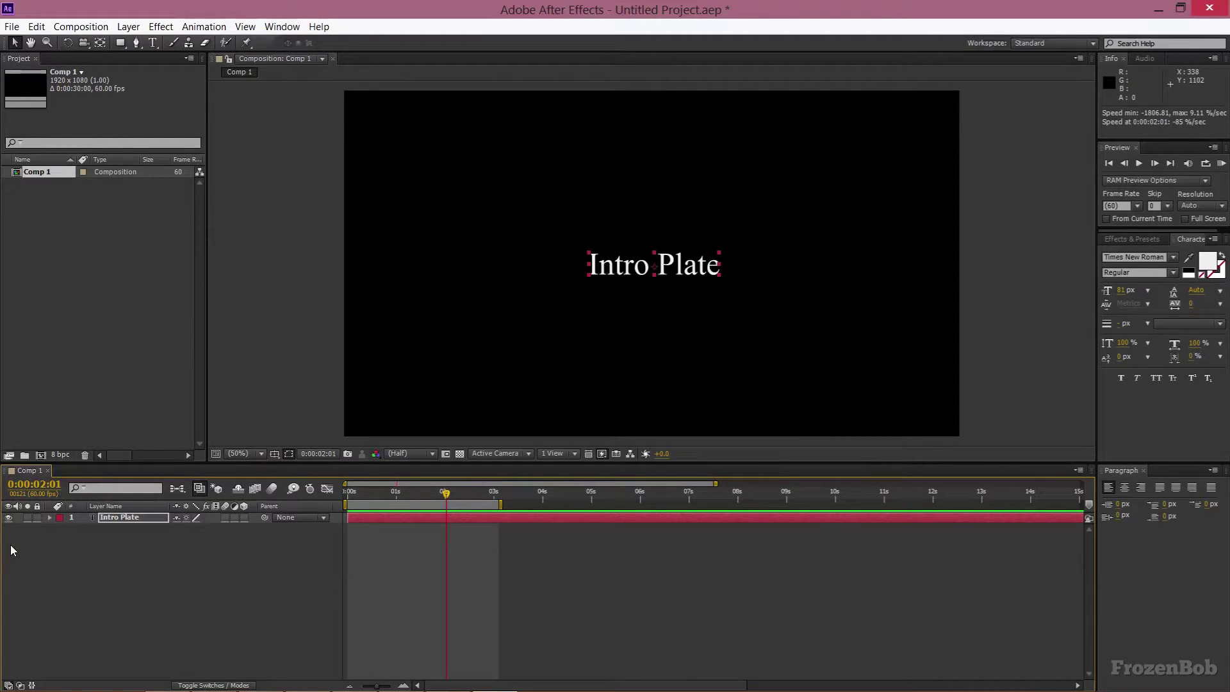
# Step: Create a new solid layer in bright cyan that fills the composition
pyautogui.click(184, 602)
pyautogui.rightClick(144, 577)
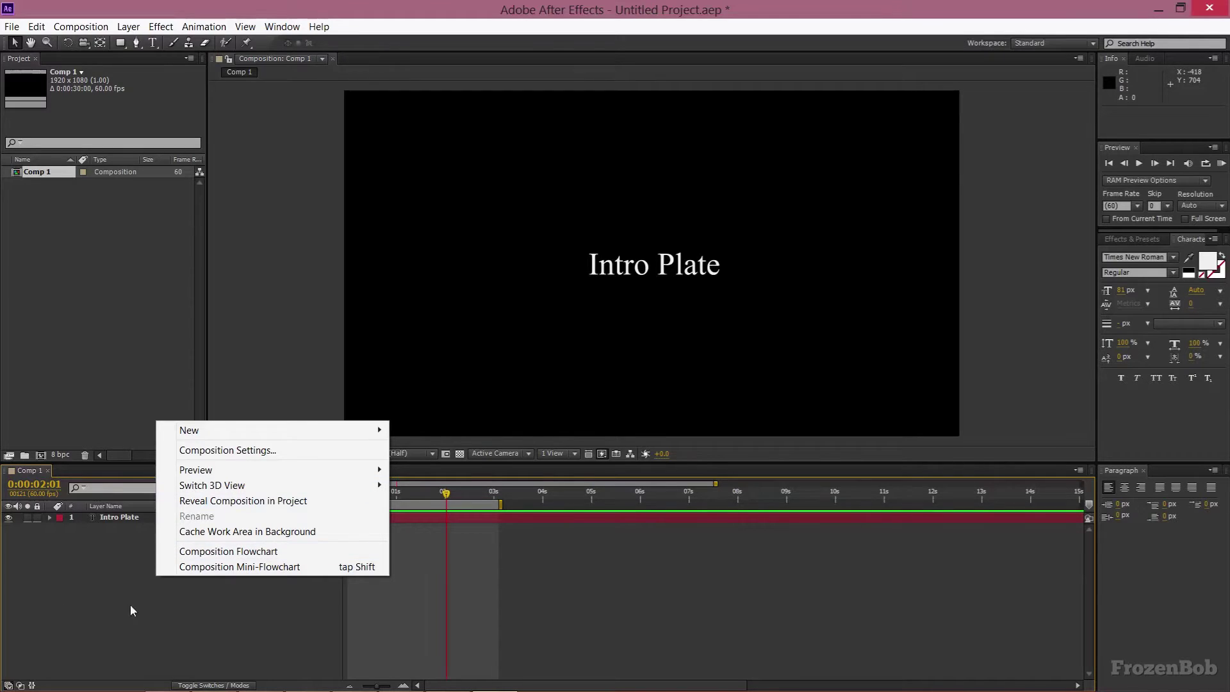
pyautogui.moveTo(259, 435)
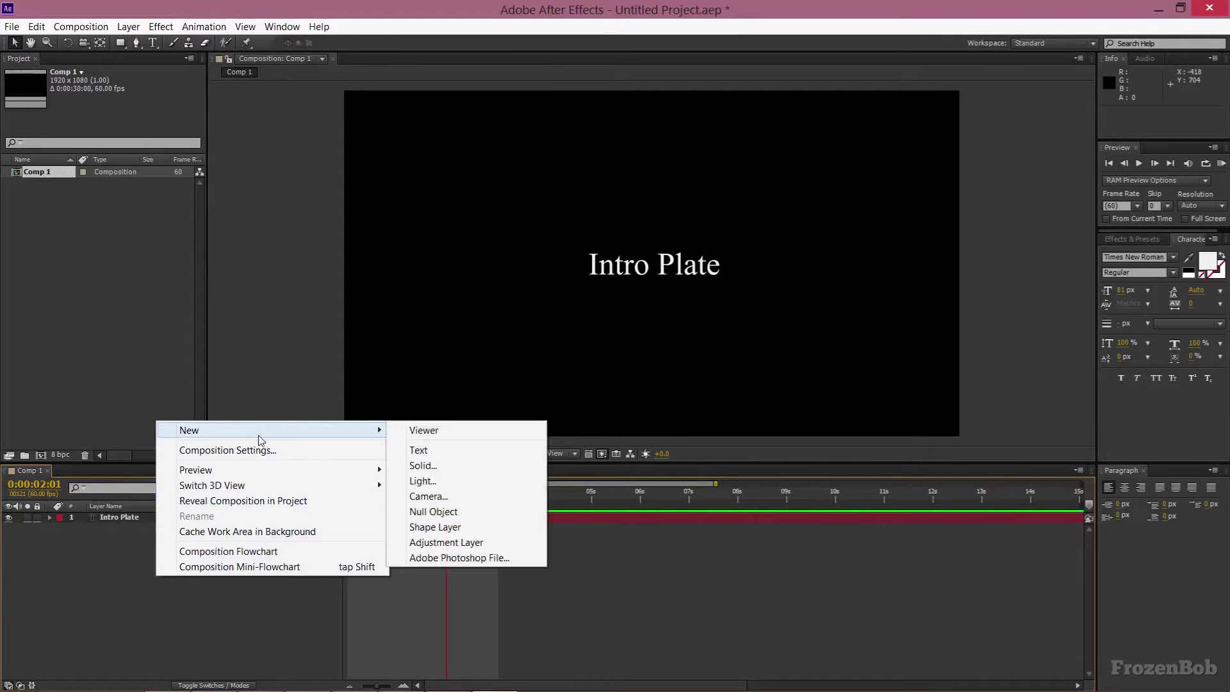
pyautogui.click(449, 472)
pyautogui.click(625, 424)
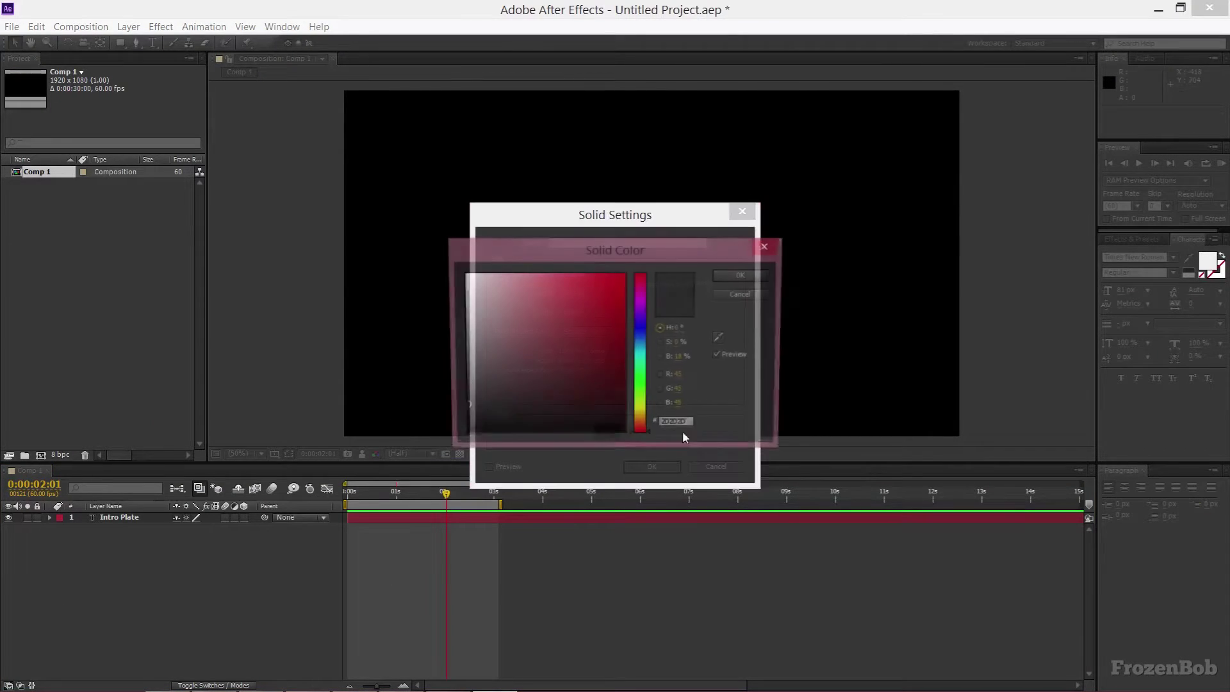
pyautogui.moveTo(643, 352); pyautogui.dragTo(642, 337)
pyautogui.click(577, 333)
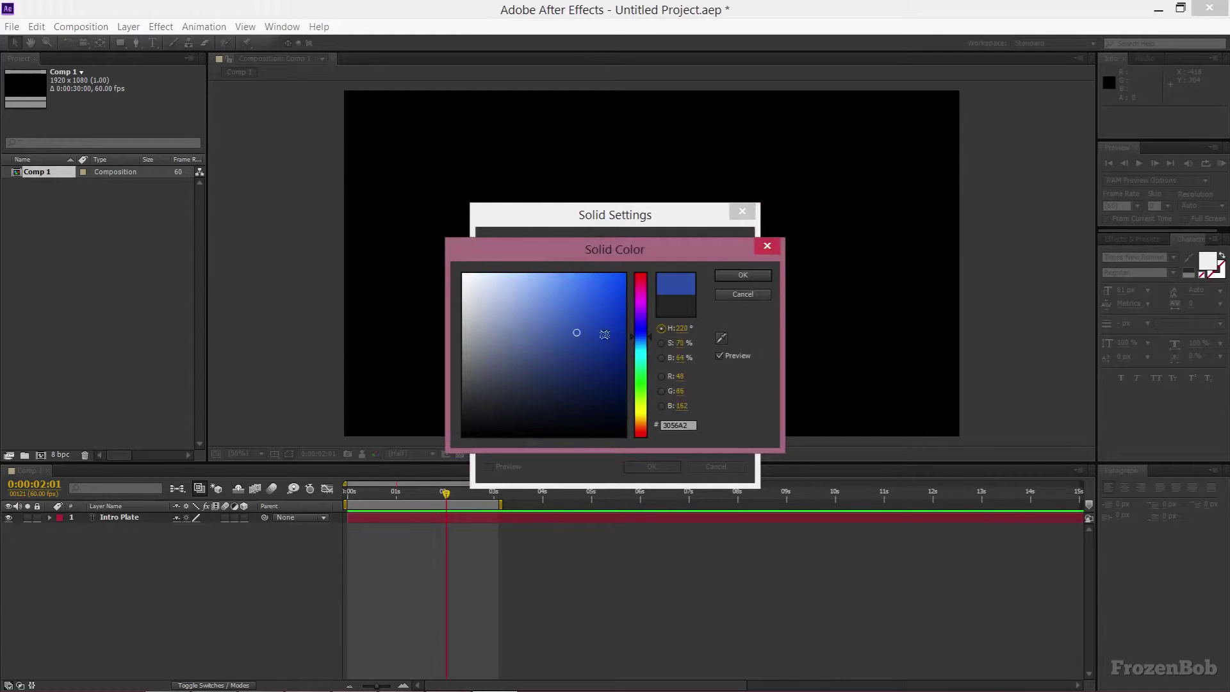
pyautogui.moveTo(564, 358)
pyautogui.mouseDown()
pyautogui.moveTo(624, 350)
pyautogui.moveTo(648, 296)
pyautogui.mouseUp()
pyautogui.moveTo(640, 384); pyautogui.dragTo(650, 276)
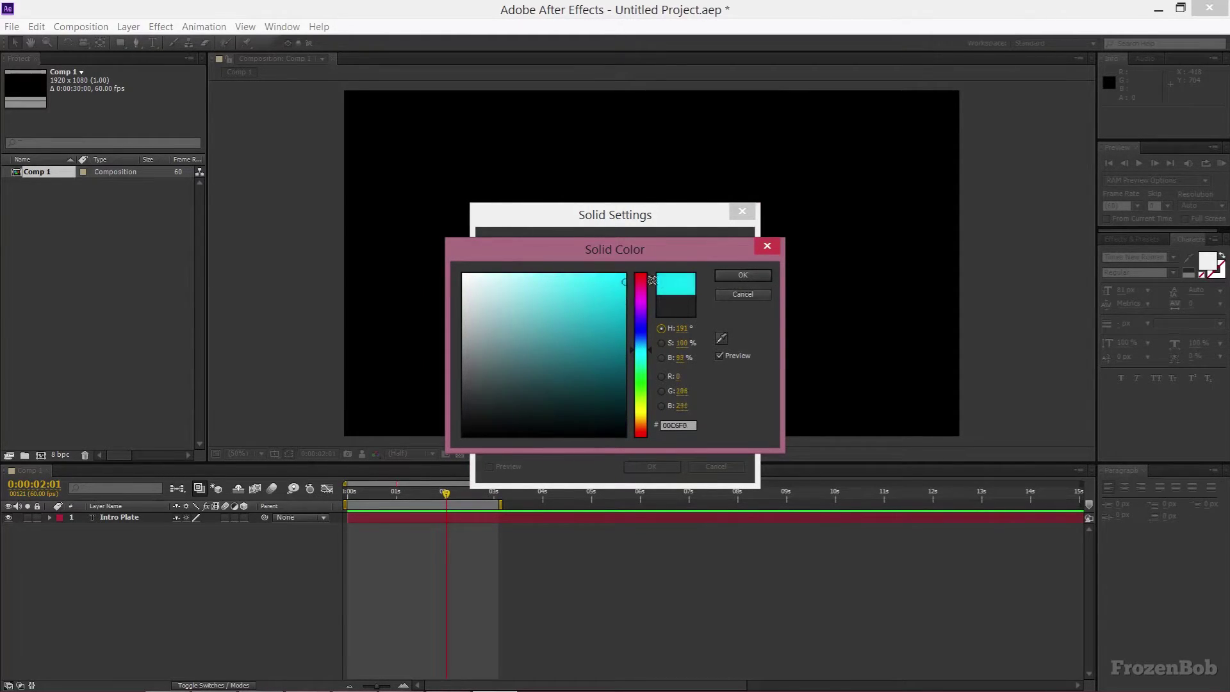
pyautogui.click(754, 275)
pyautogui.click(650, 466)
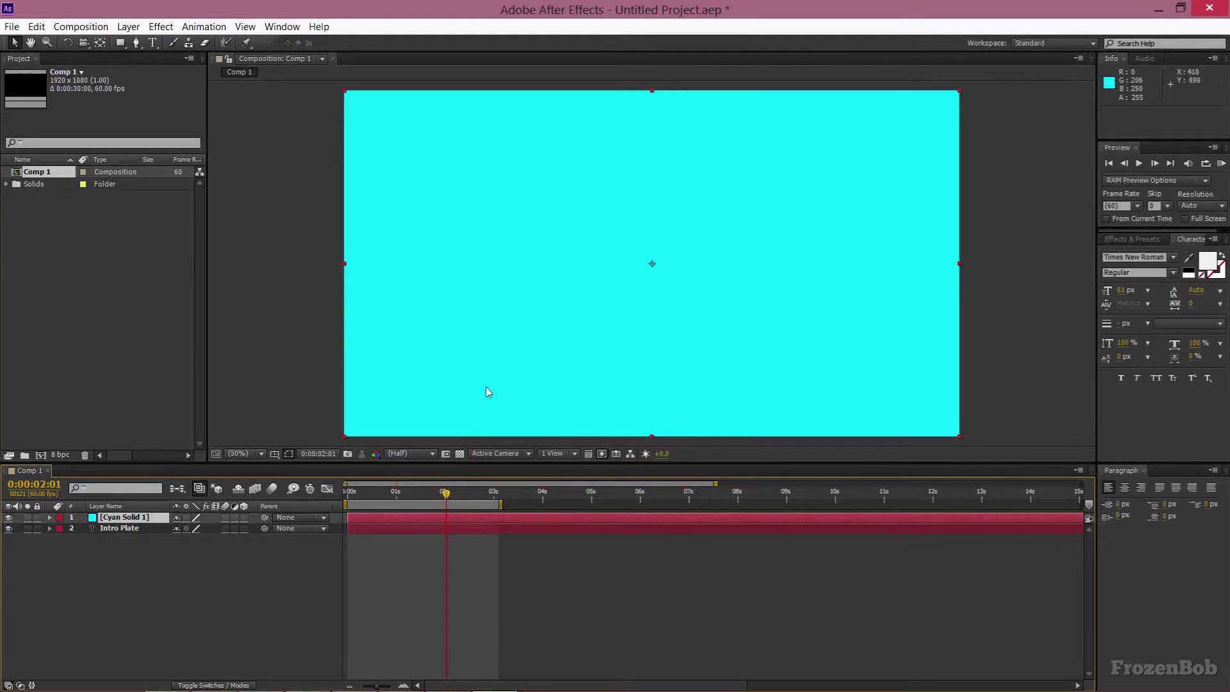
# Step: Move the cyan solid beneath the Intro Plate text layer and select the text layer
pyautogui.moveTo(120, 520); pyautogui.dragTo(136, 546)
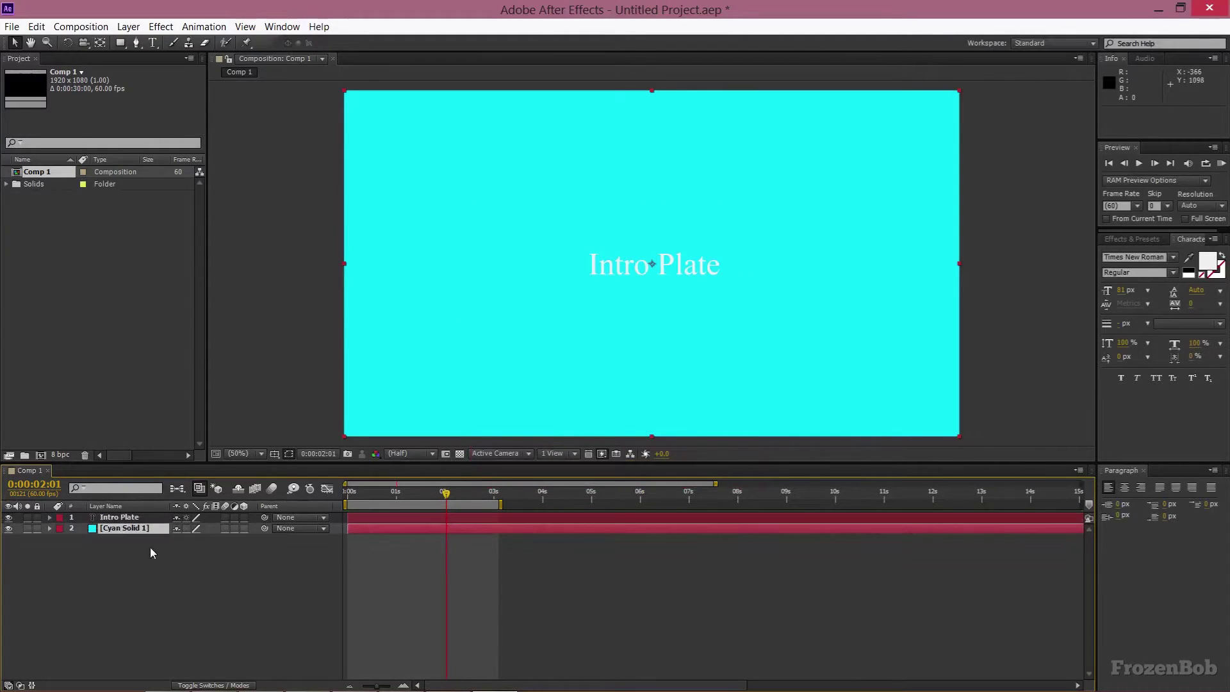
pyautogui.click(164, 516)
pyautogui.click(142, 518)
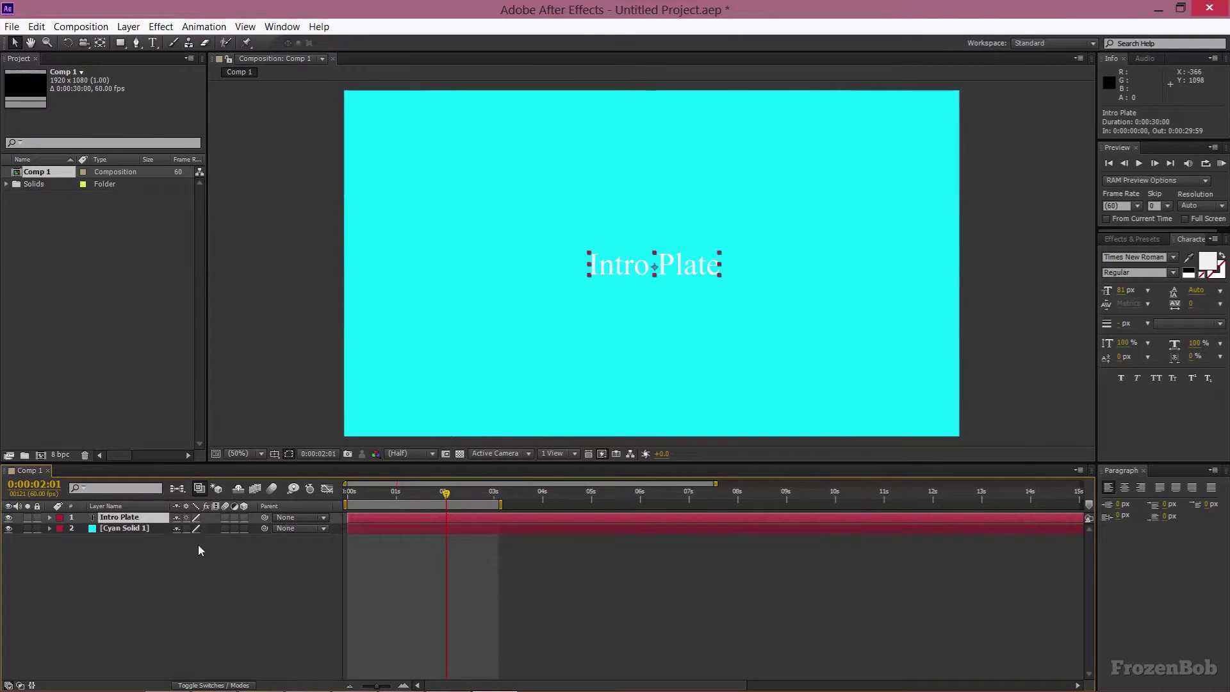
# Step: Create a black solid the size of the composition and place it directly beneath the Intro Plate text layer
pyautogui.rightClick(141, 575)
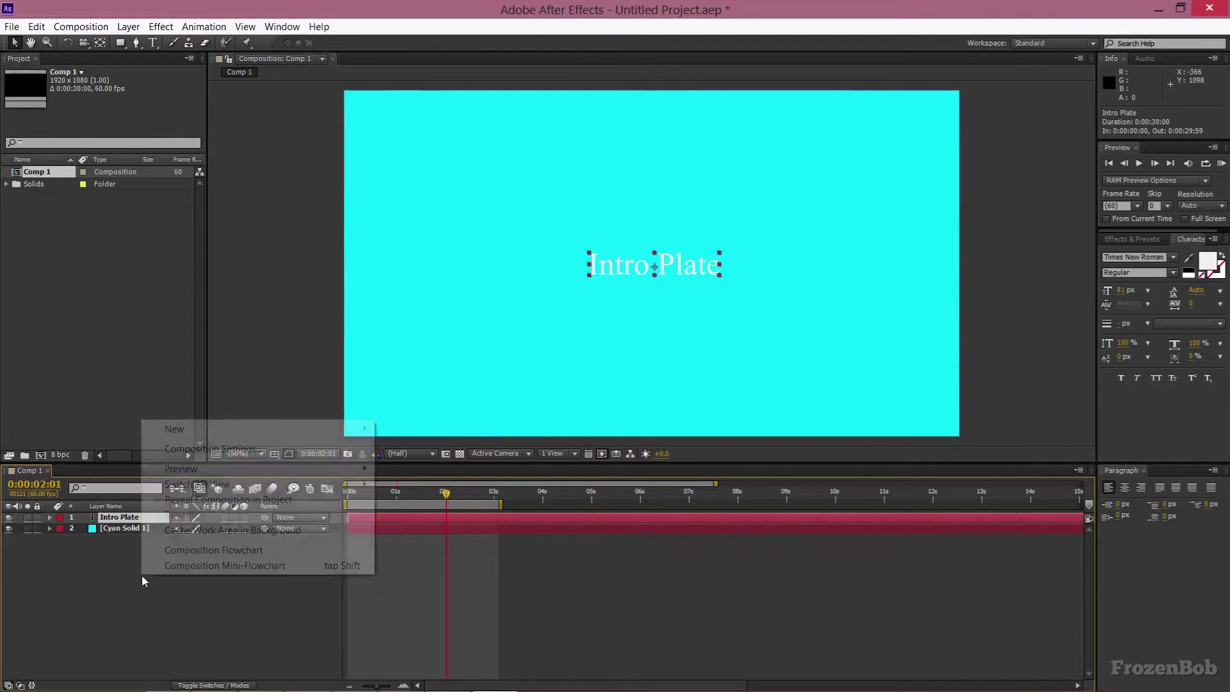
pyautogui.moveTo(355, 435)
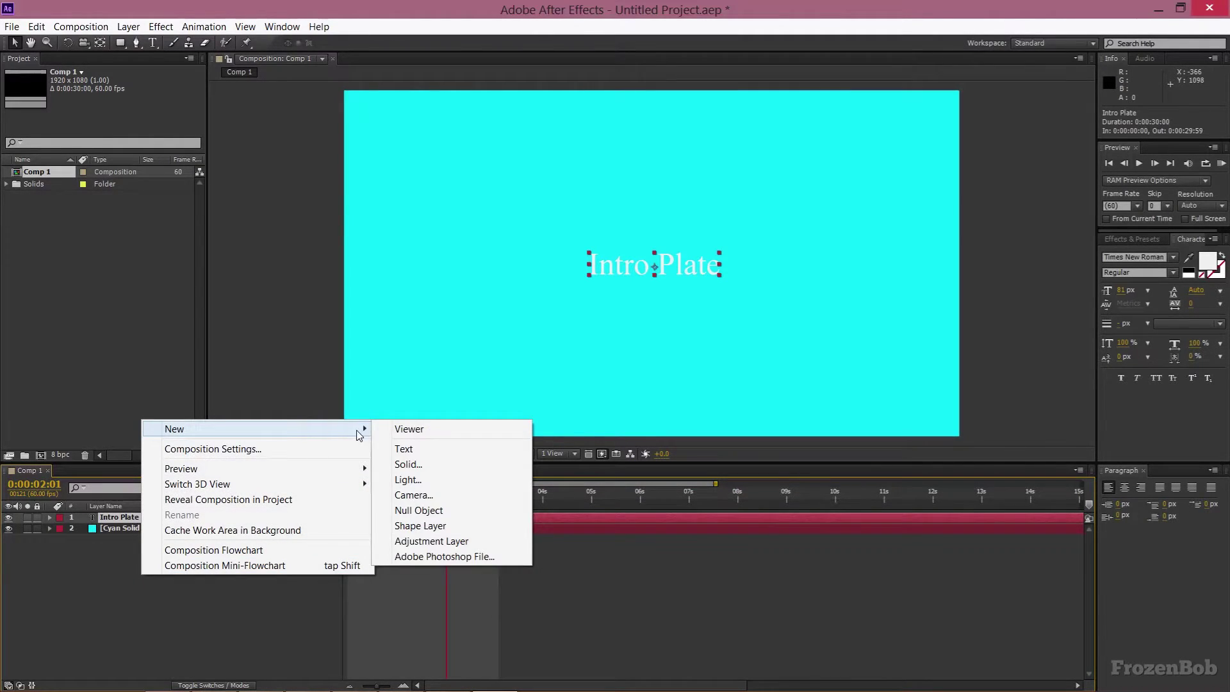
pyautogui.click(444, 465)
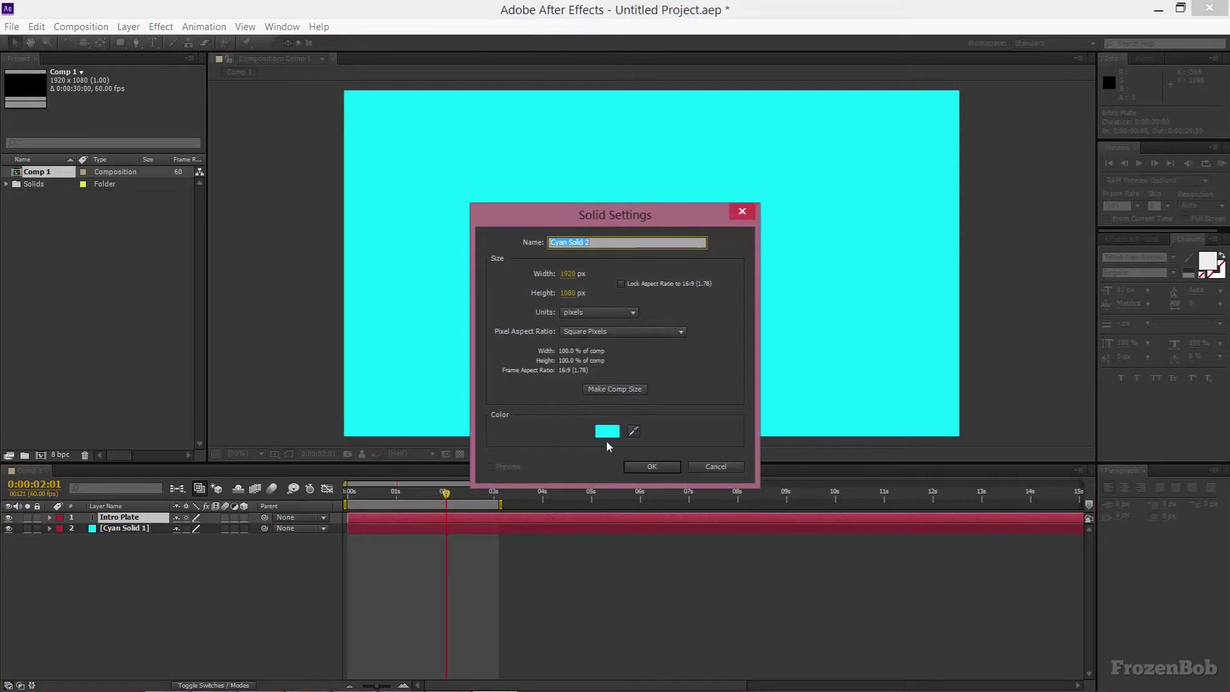
pyautogui.click(607, 428)
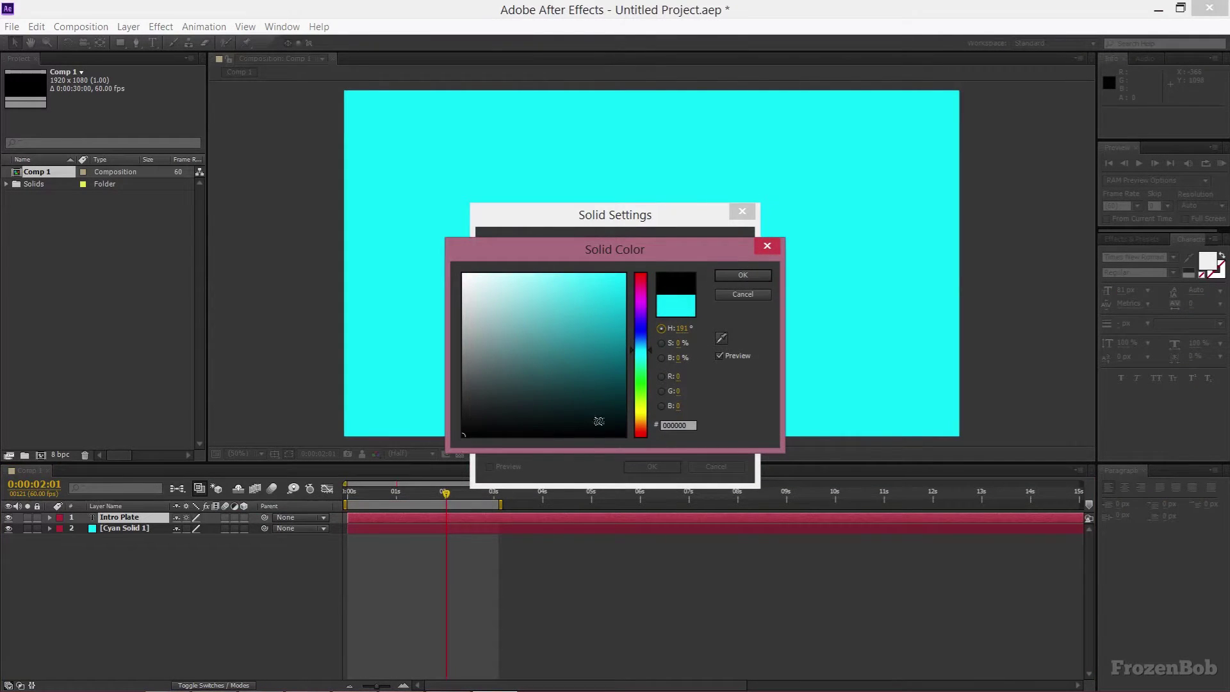
pyautogui.click(746, 277)
pyautogui.click(646, 463)
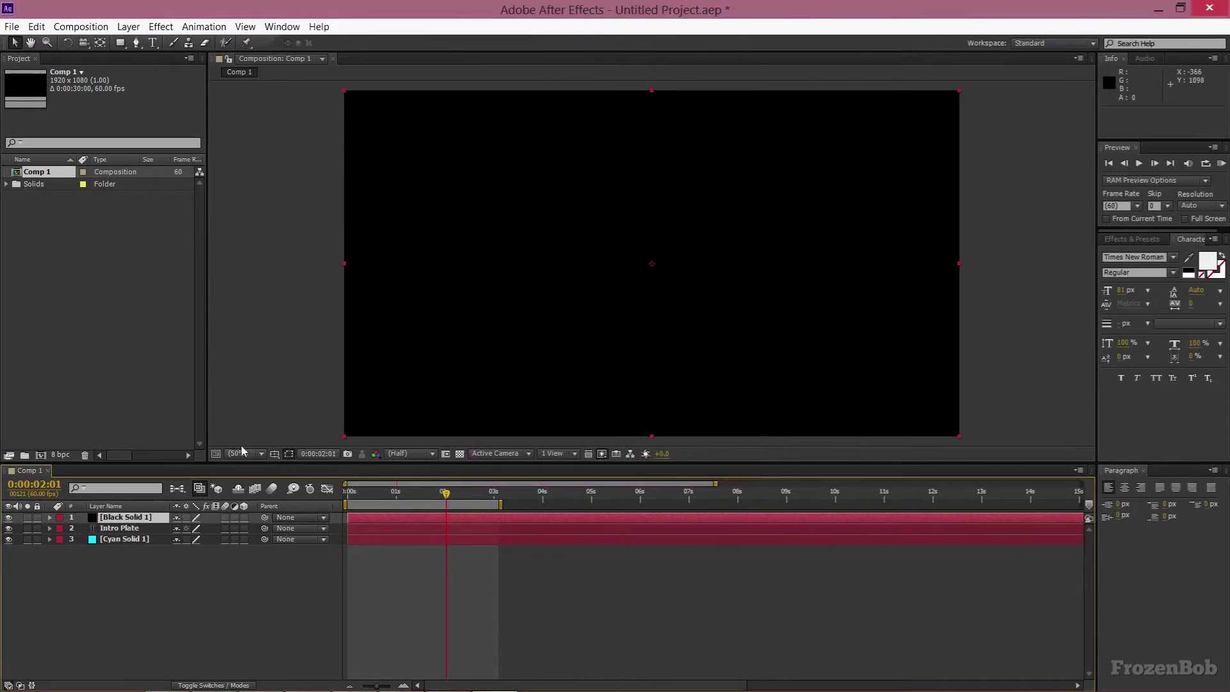
pyautogui.moveTo(146, 516); pyautogui.dragTo(146, 528)
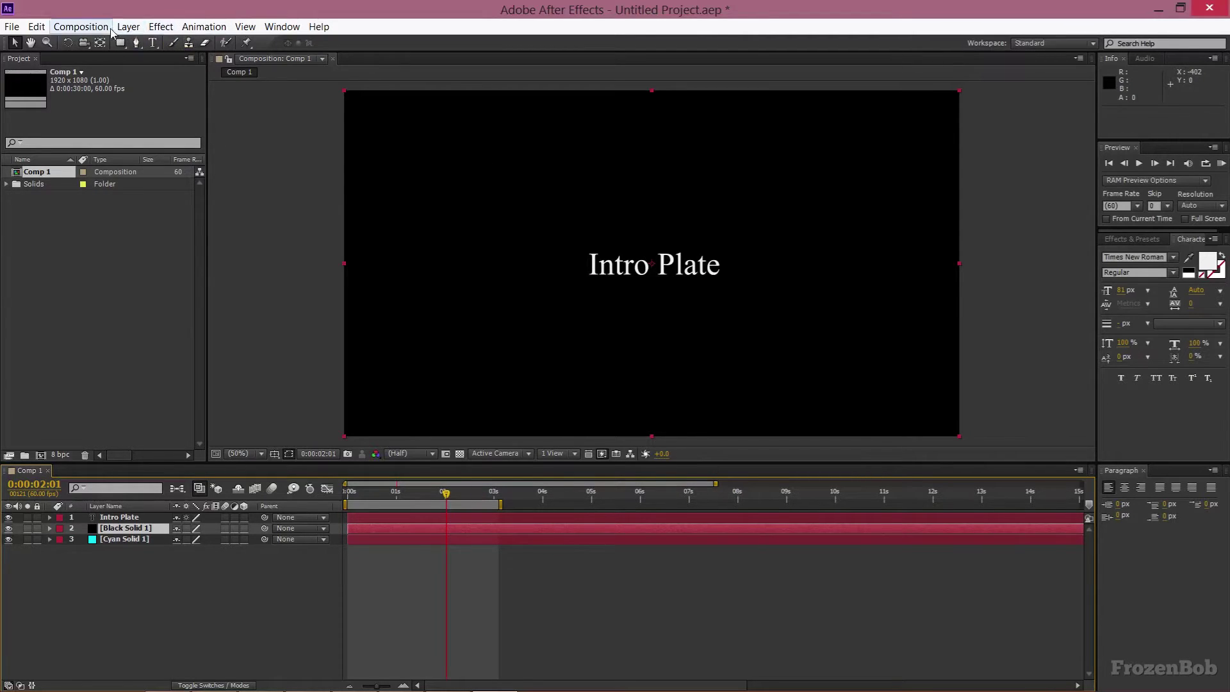
# Step: Add an elliptical mask that fills the whole black solid and return to the Selection tool
pyautogui.click(119, 43)
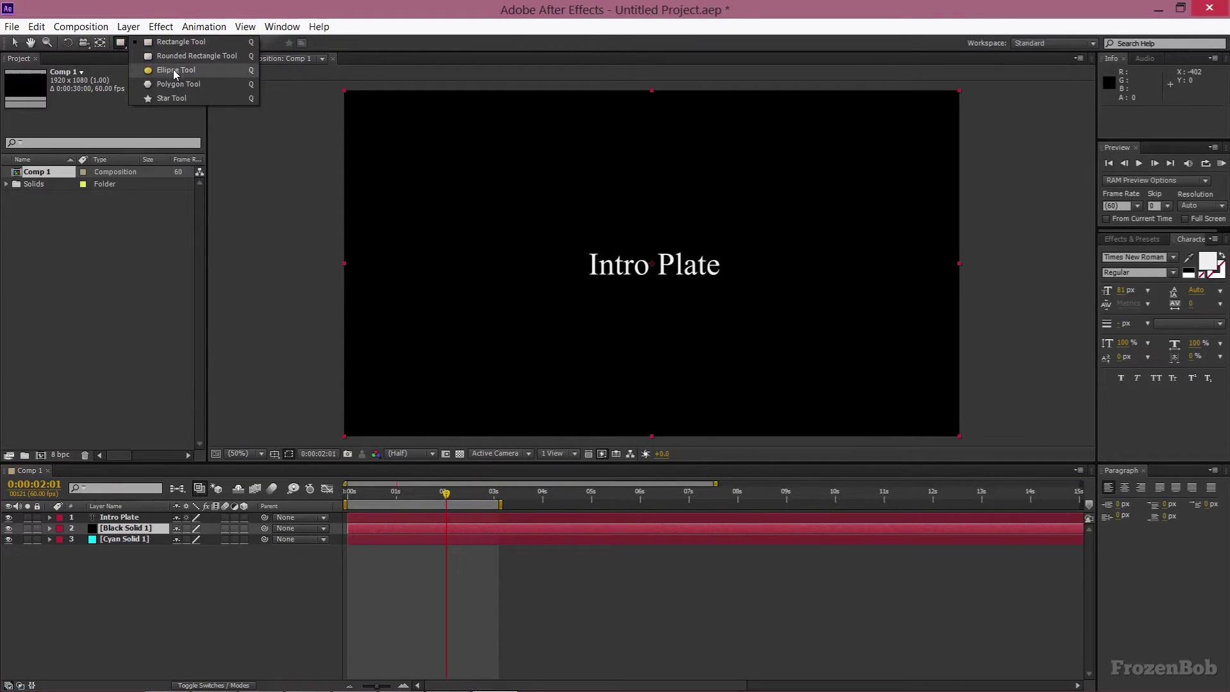
pyautogui.click(173, 69)
pyautogui.doubleClick(119, 44)
pyautogui.press('v')
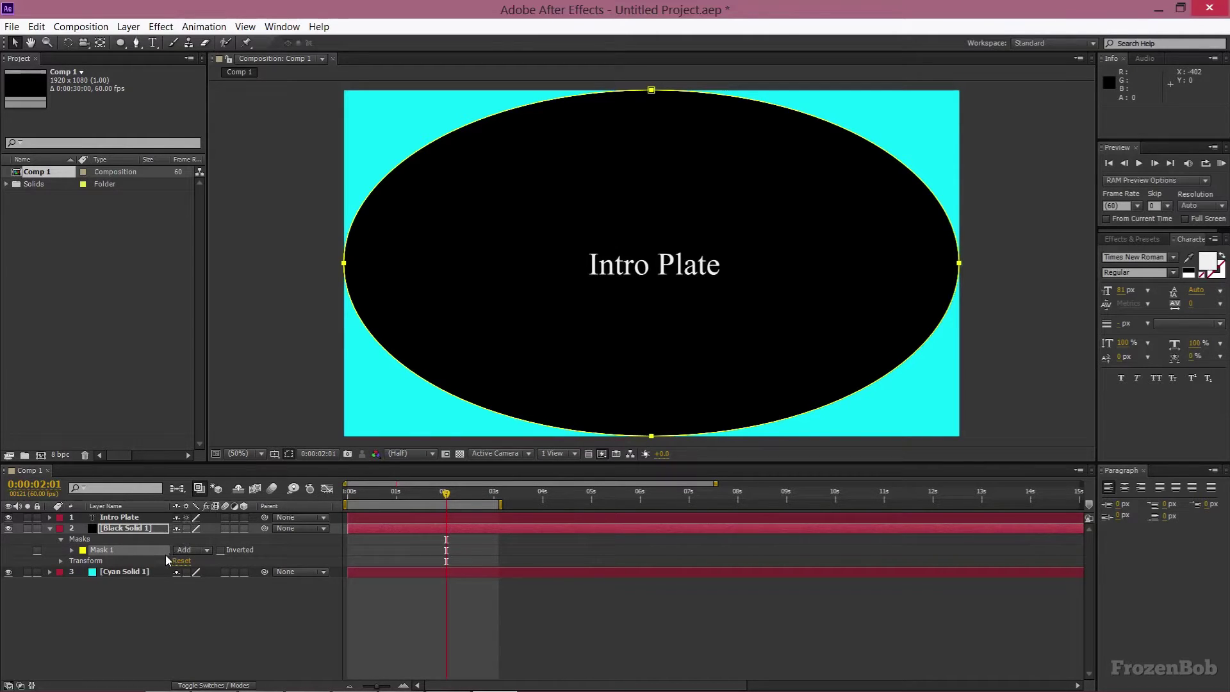
# Step: Set the black solid's elliptical mask mode to Subtract
pyautogui.moveTo(122, 517); pyautogui.dragTo(173, 536)
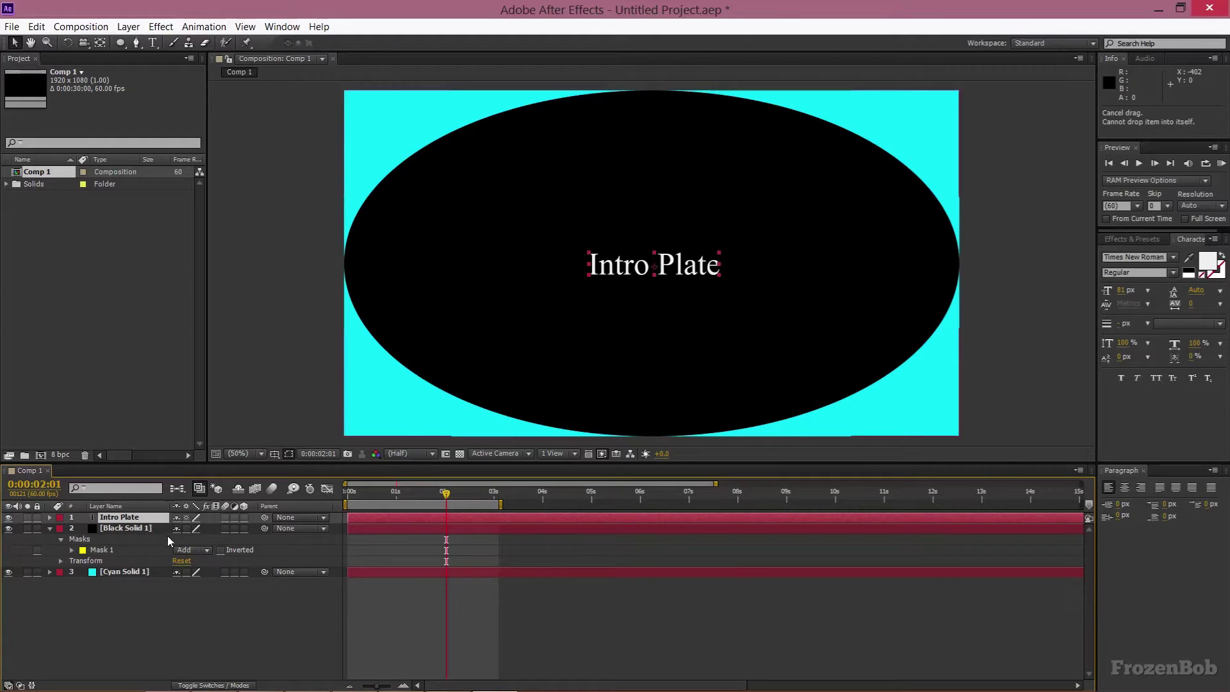
pyautogui.click(152, 527)
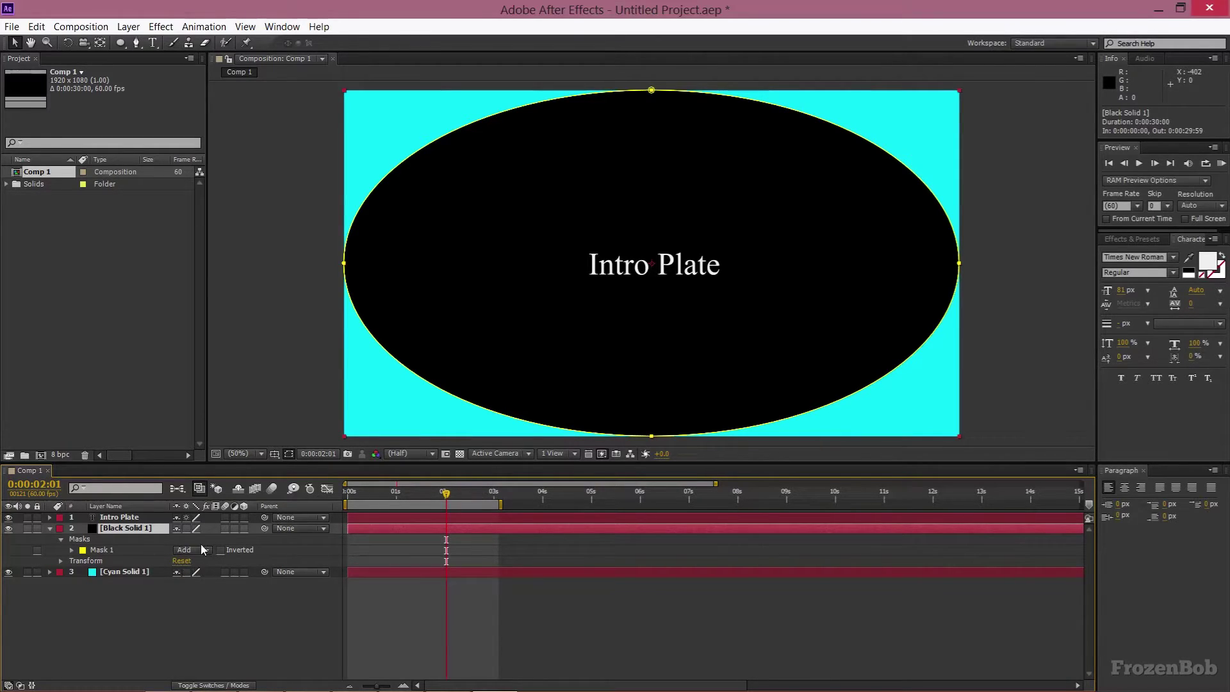
pyautogui.click(102, 550)
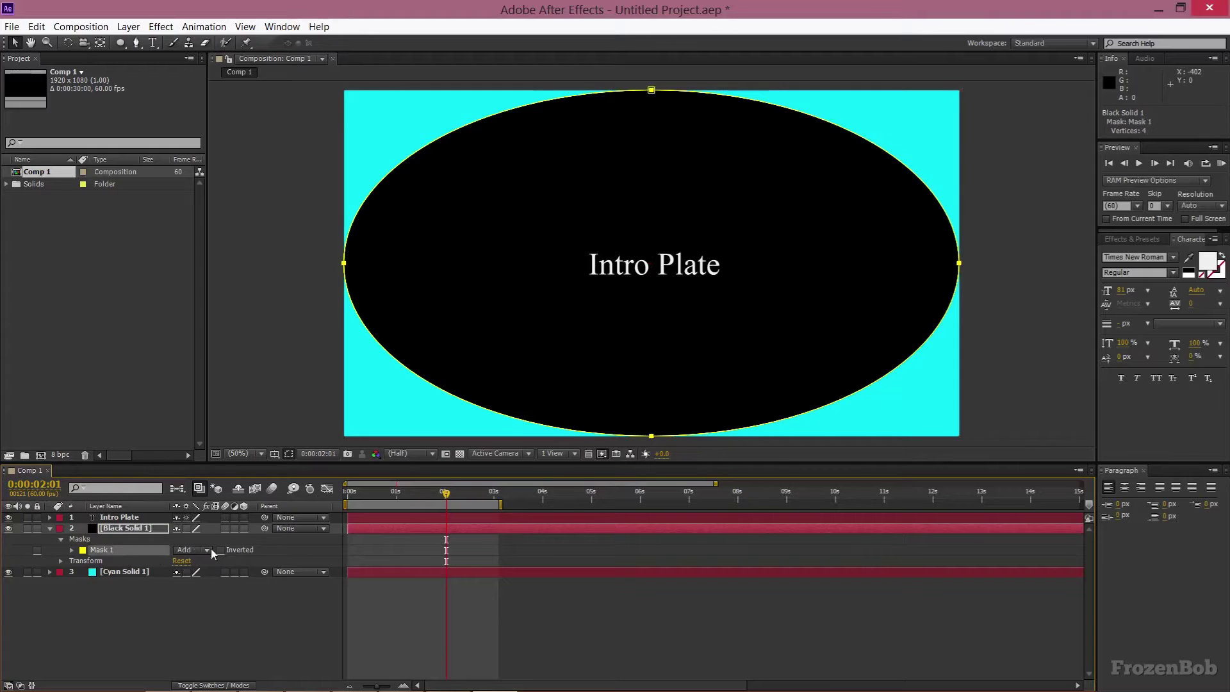
pyautogui.click(195, 550)
pyautogui.click(213, 596)
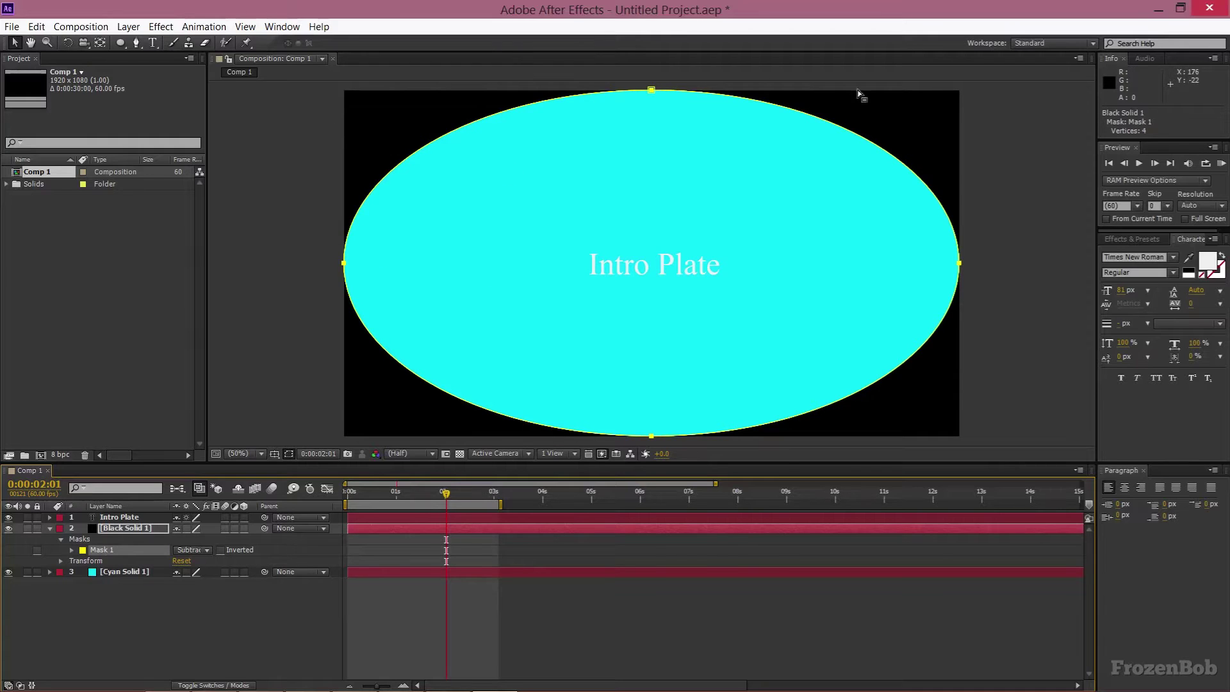
pyautogui.click(256, 364)
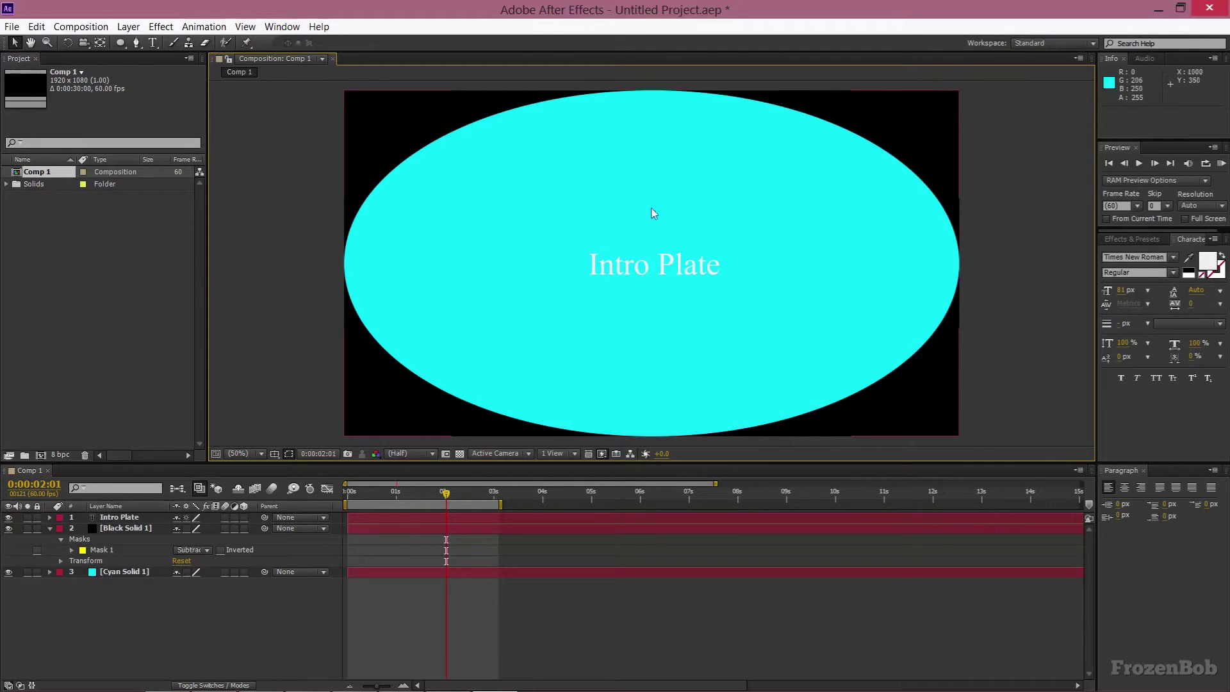
# Step: Set the black solid's mask to 503 pixels feather, 33% opacity and -106 pixels expansion, and preview the animation
pyautogui.click(69, 554)
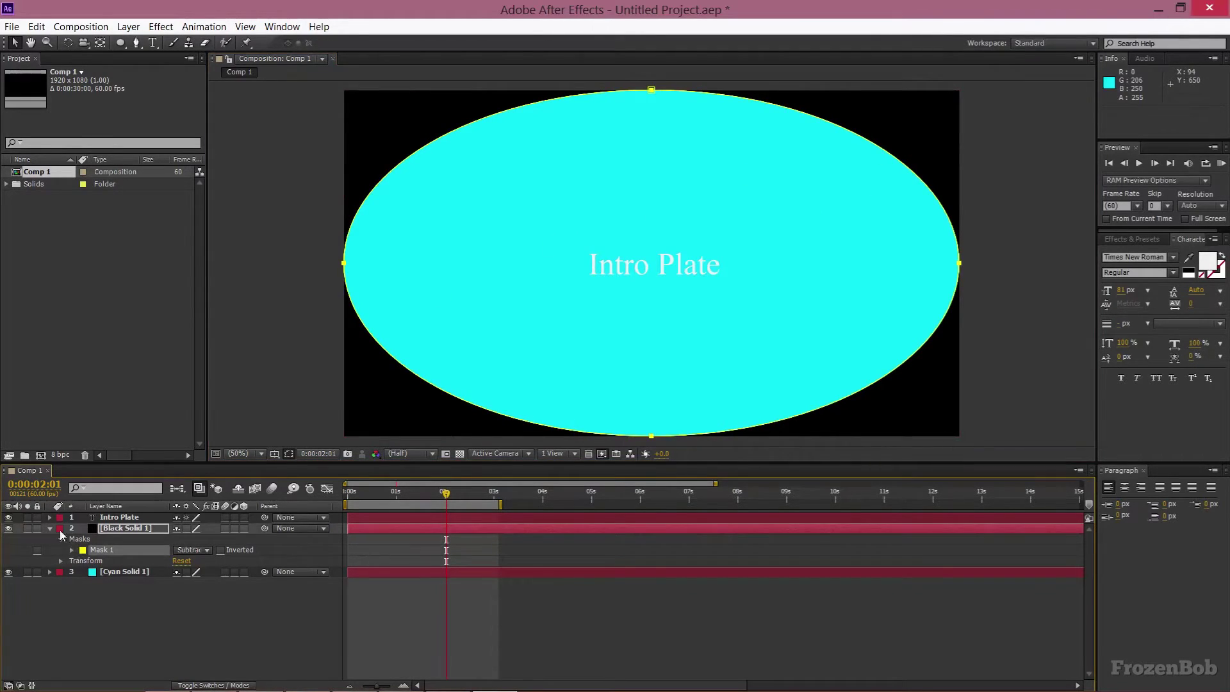
pyautogui.click(71, 549)
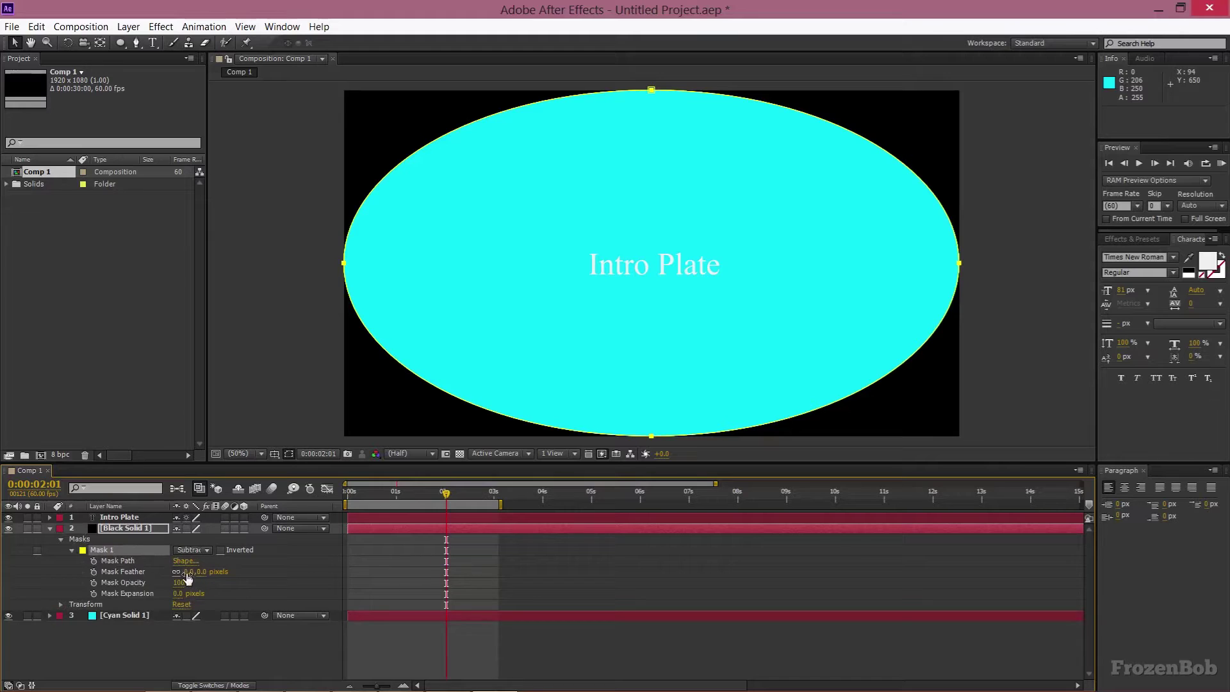
pyautogui.moveTo(190, 571); pyautogui.dragTo(289, 563)
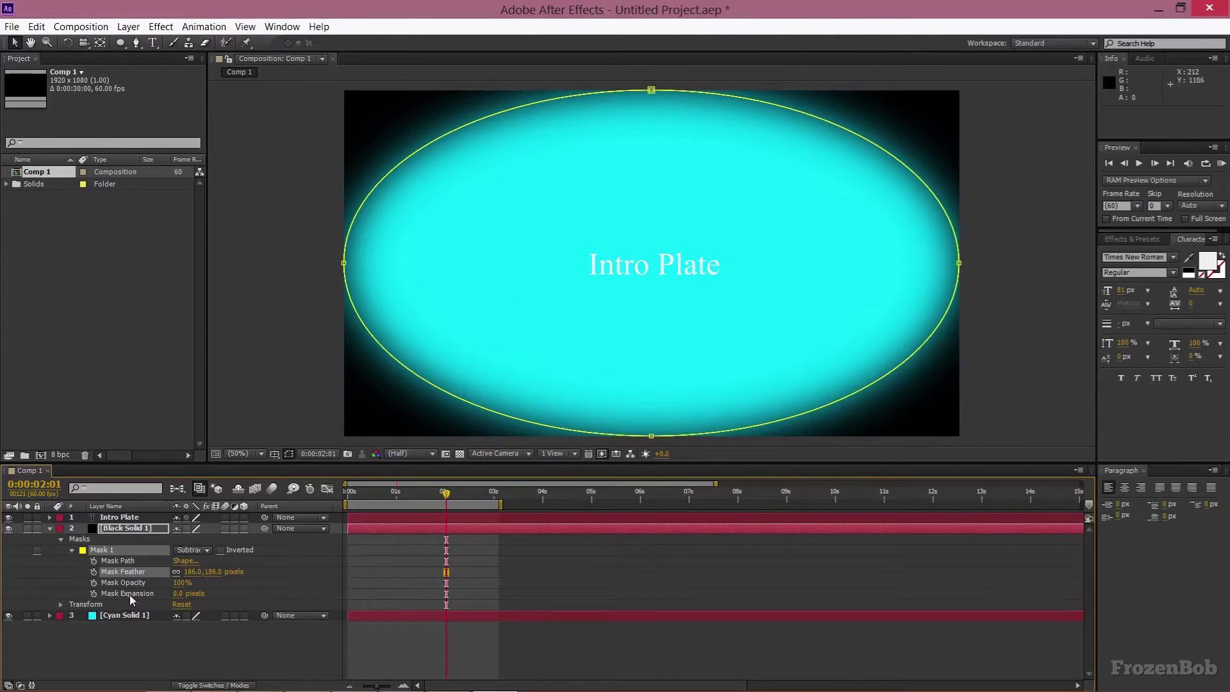
pyautogui.moveTo(185, 593); pyautogui.dragTo(87, 593)
pyautogui.moveTo(194, 572); pyautogui.dragTo(215, 571)
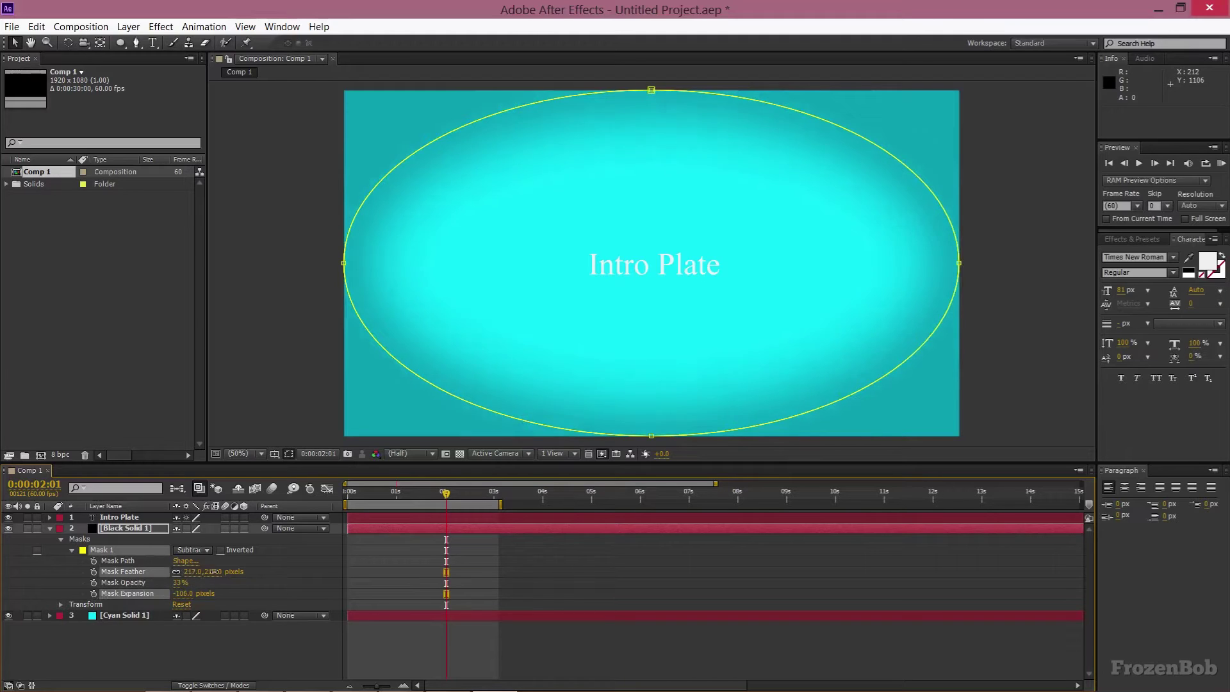
pyautogui.moveTo(298, 558); pyautogui.dragTo(351, 548)
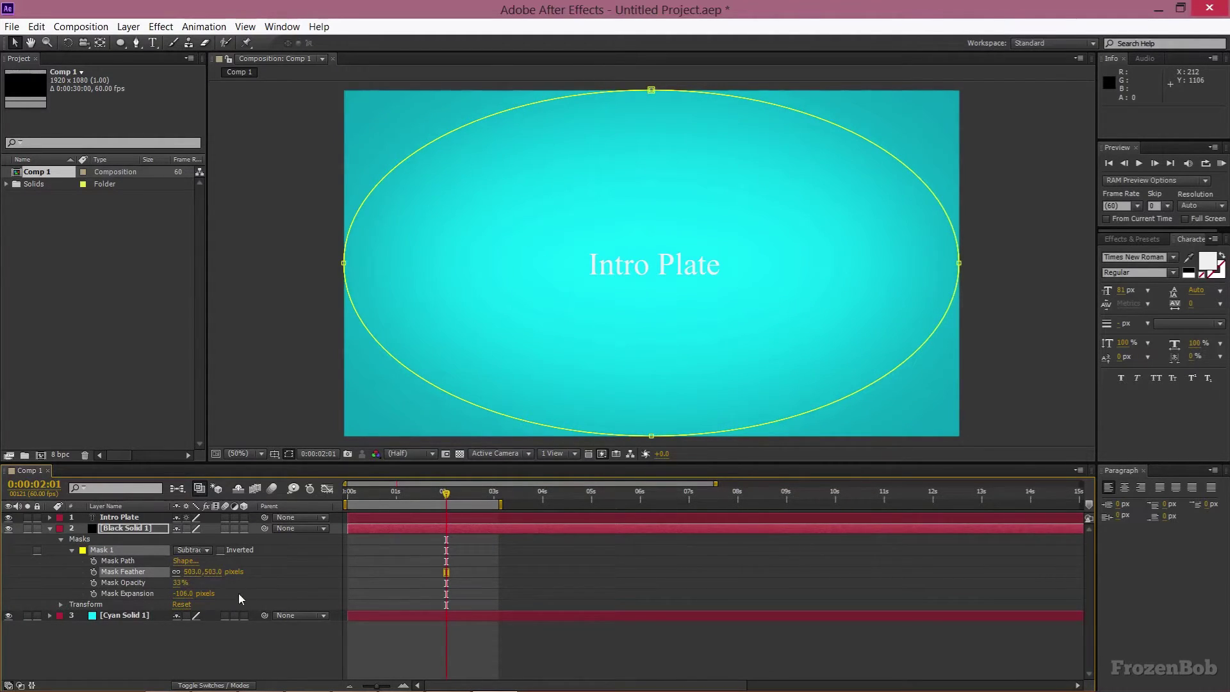
pyautogui.click(268, 594)
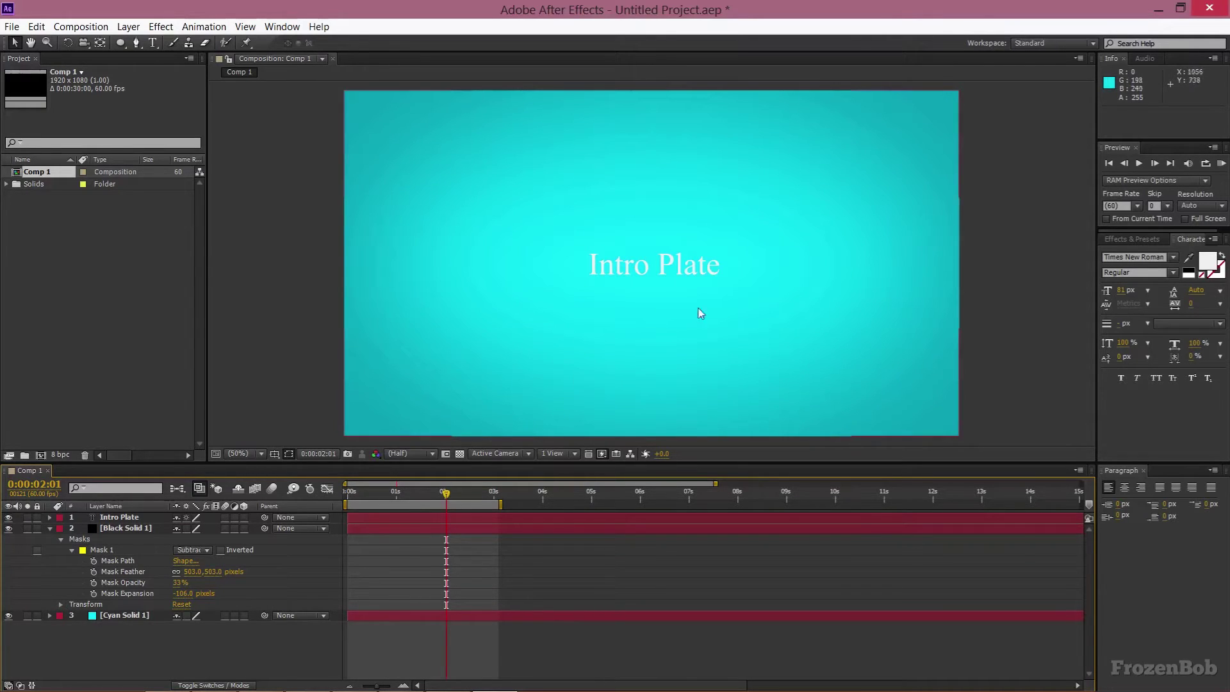
pyautogui.press('KP_0')
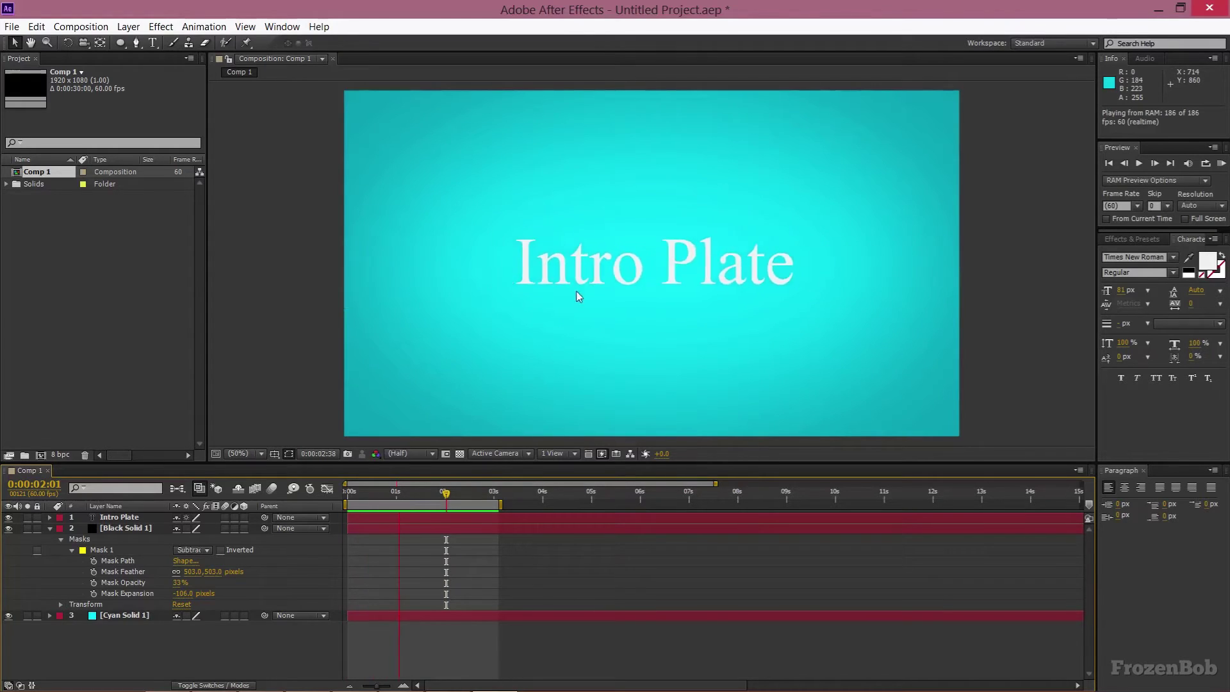
pyautogui.press('space')
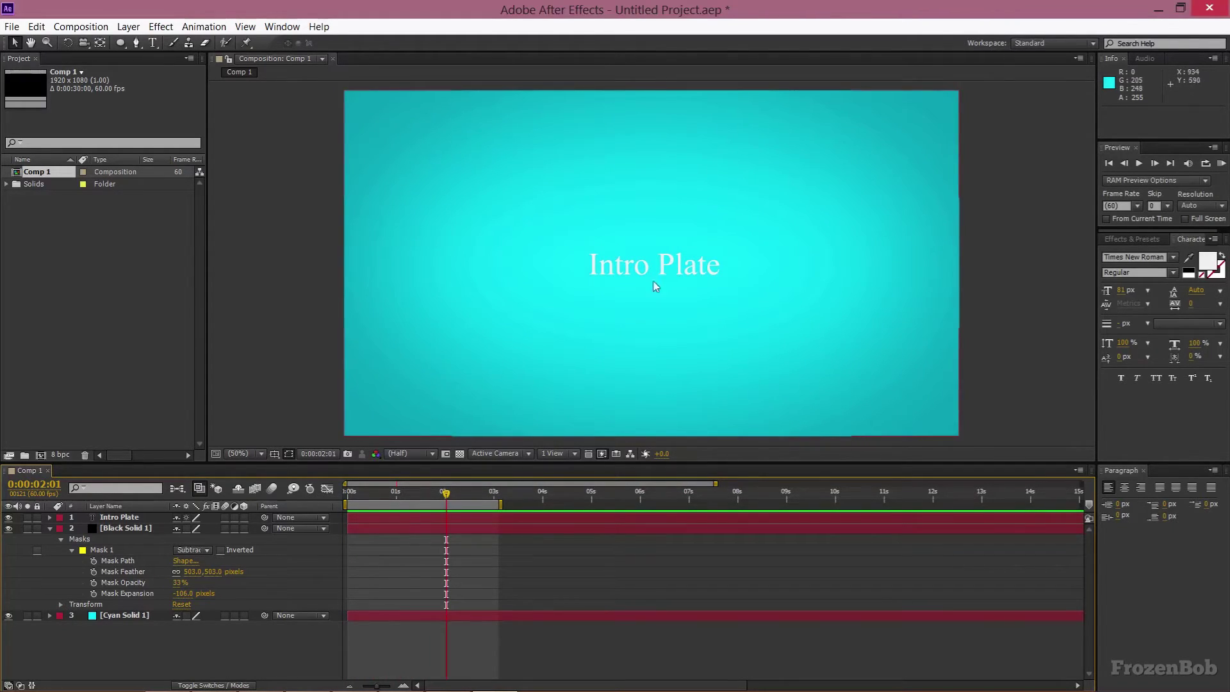
# Step: Apply a Drop Shadow layer style to the Intro Plate text layer
pyautogui.click(128, 28)
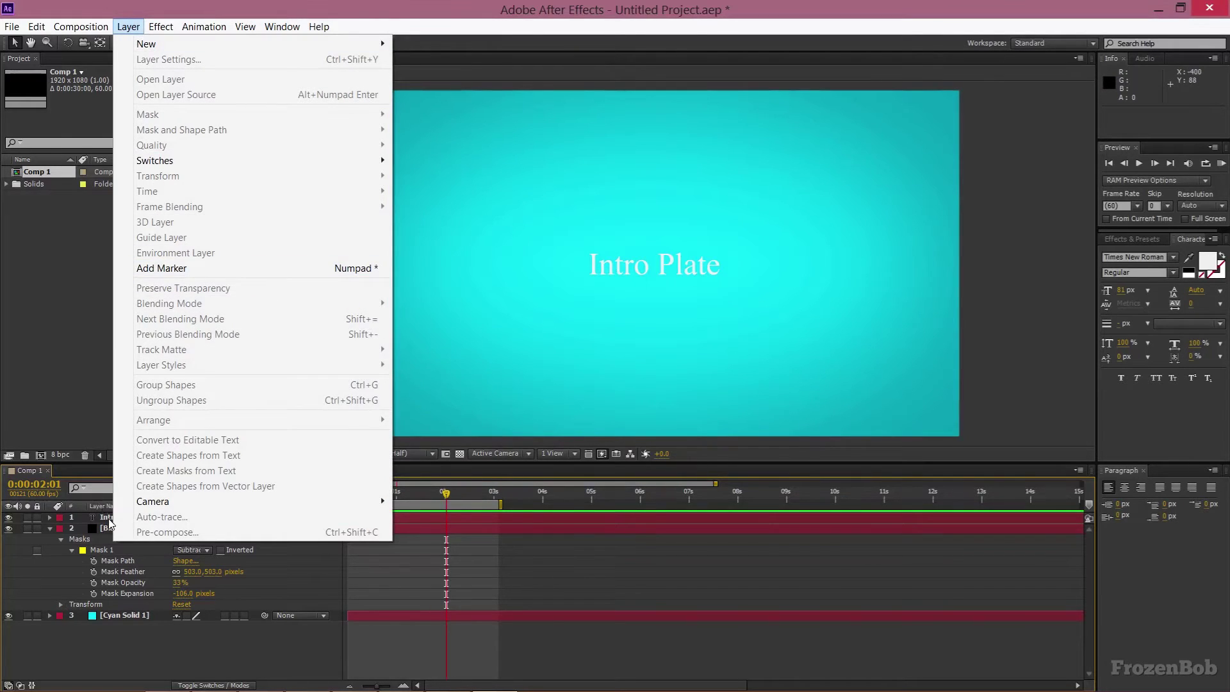
pyautogui.click(126, 517)
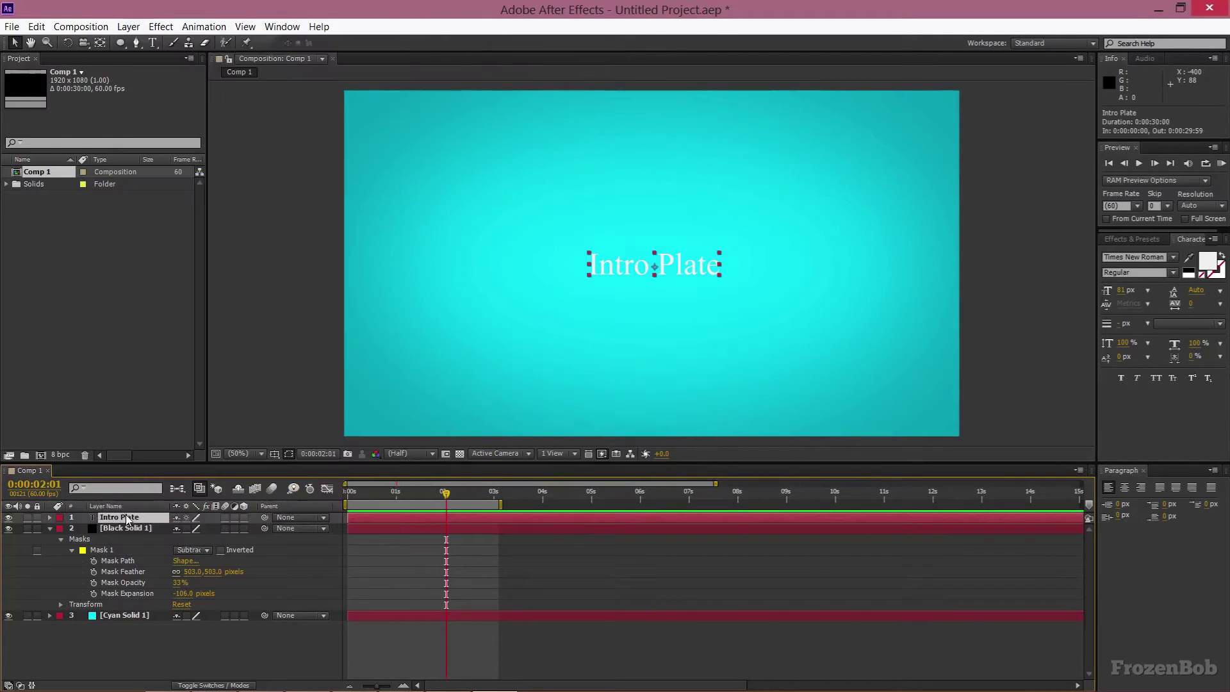
pyautogui.click(128, 27)
pyautogui.moveTo(81, 26)
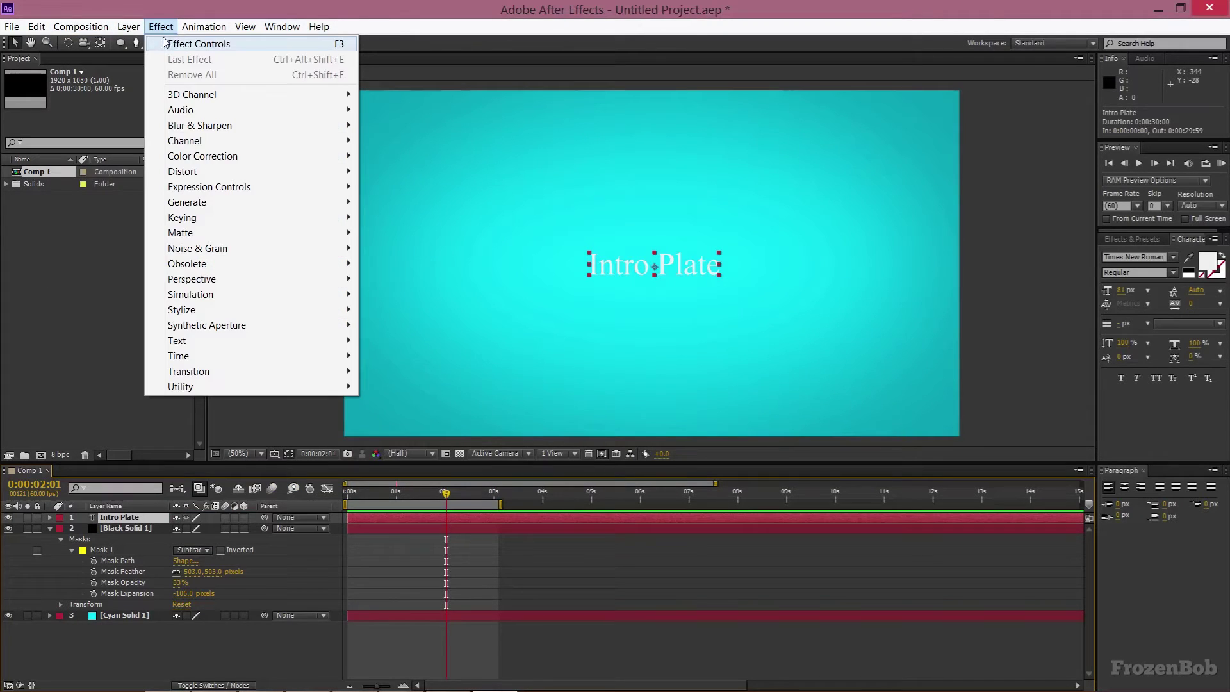
pyautogui.moveTo(147, 31)
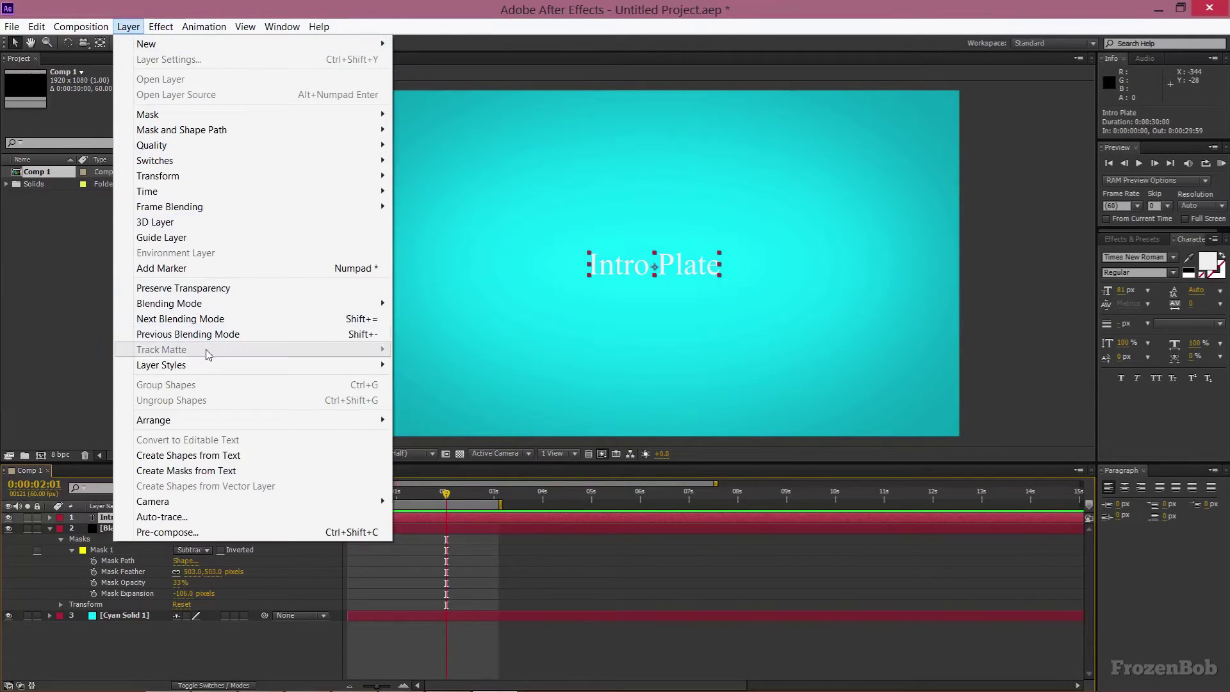
pyautogui.moveTo(206, 365)
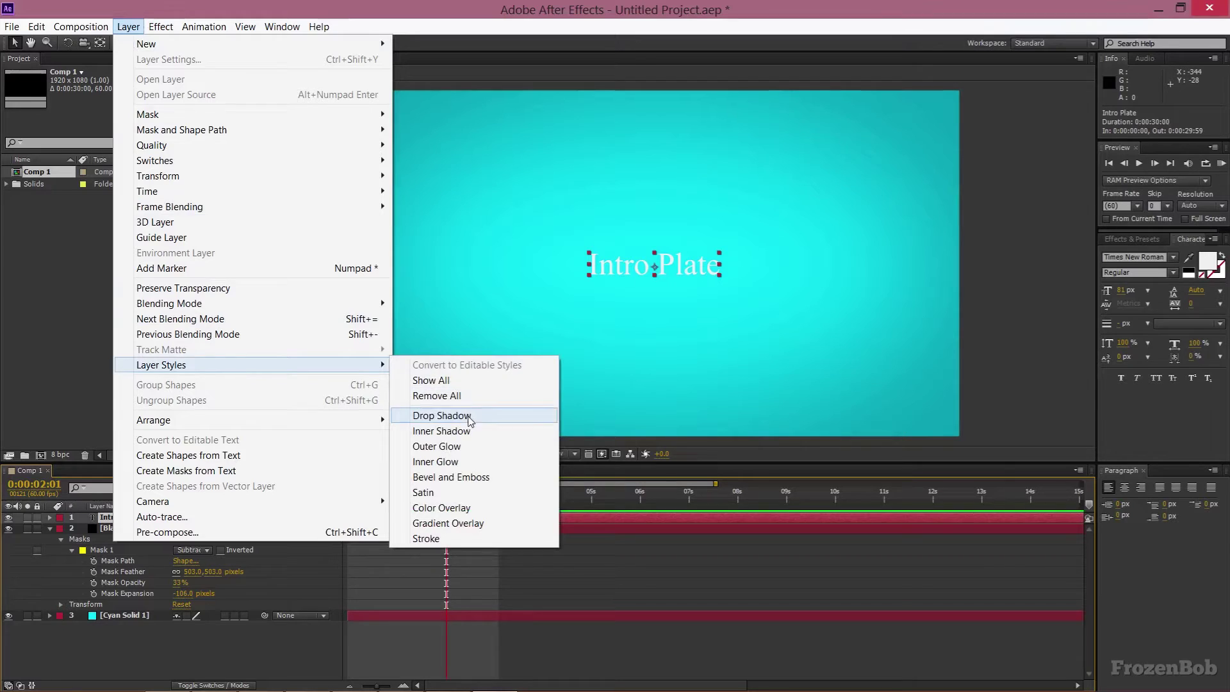
pyautogui.click(474, 417)
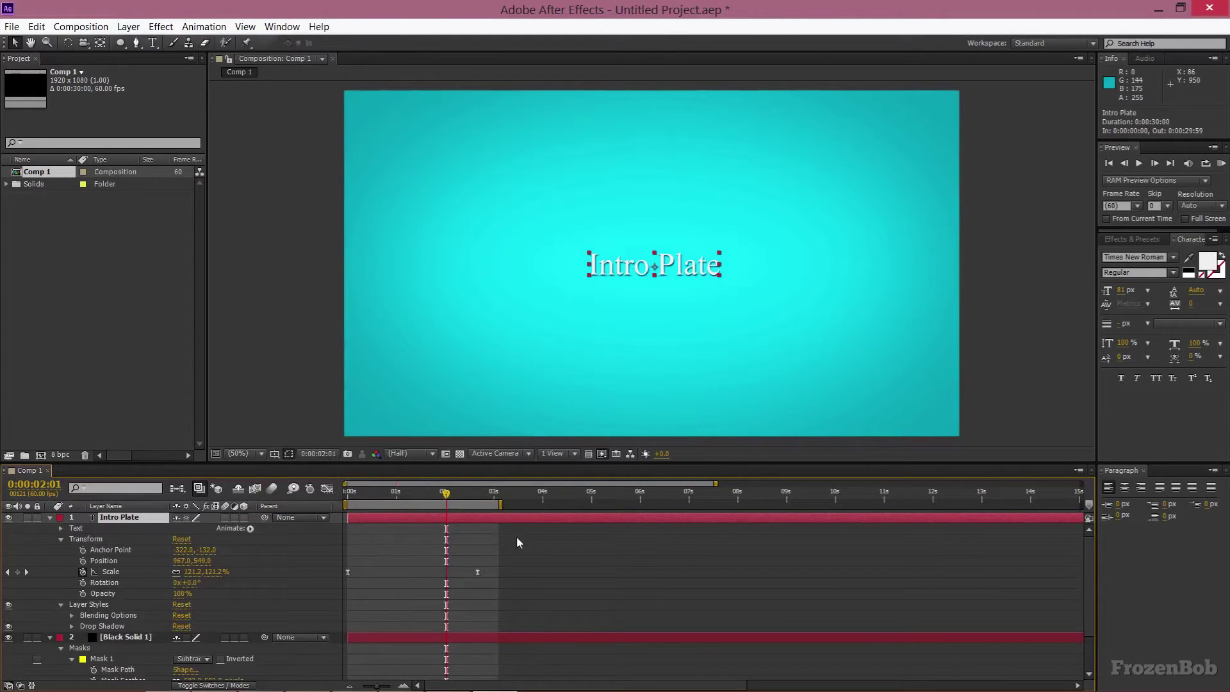
# Step: Expand the text layer's Drop Shadow settings, try a distance of 8 and undo that change
pyautogui.moveTo(1090, 550); pyautogui.dragTo(1092, 560)
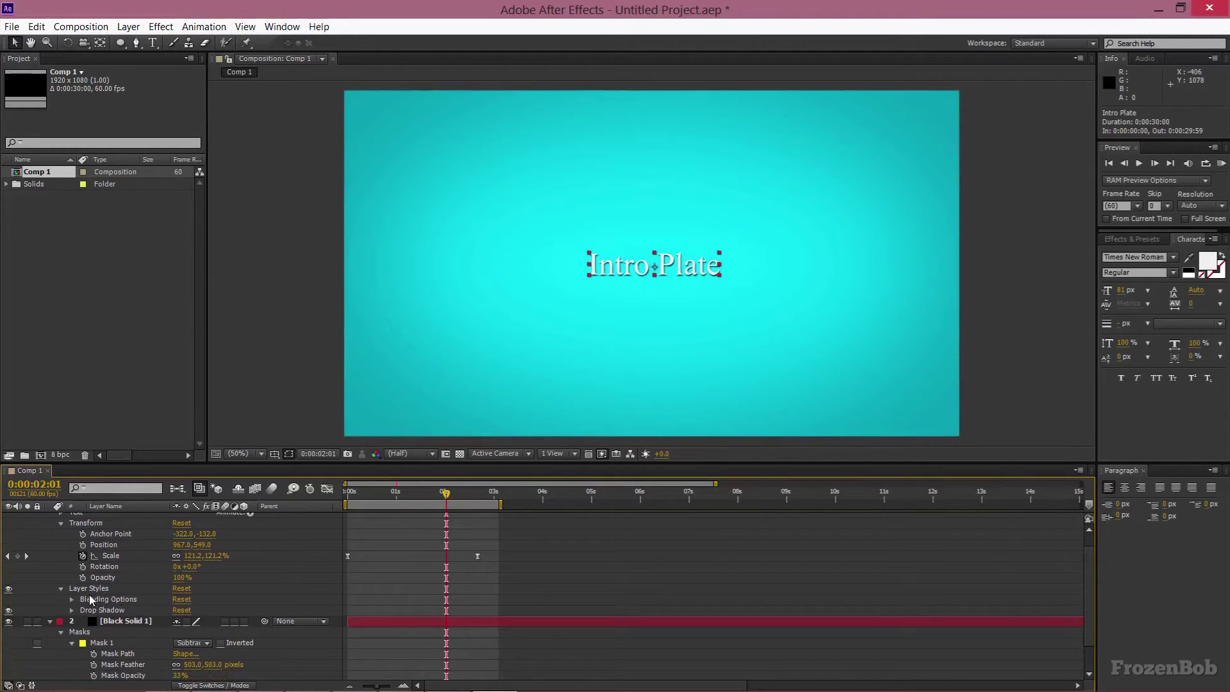
pyautogui.click(71, 610)
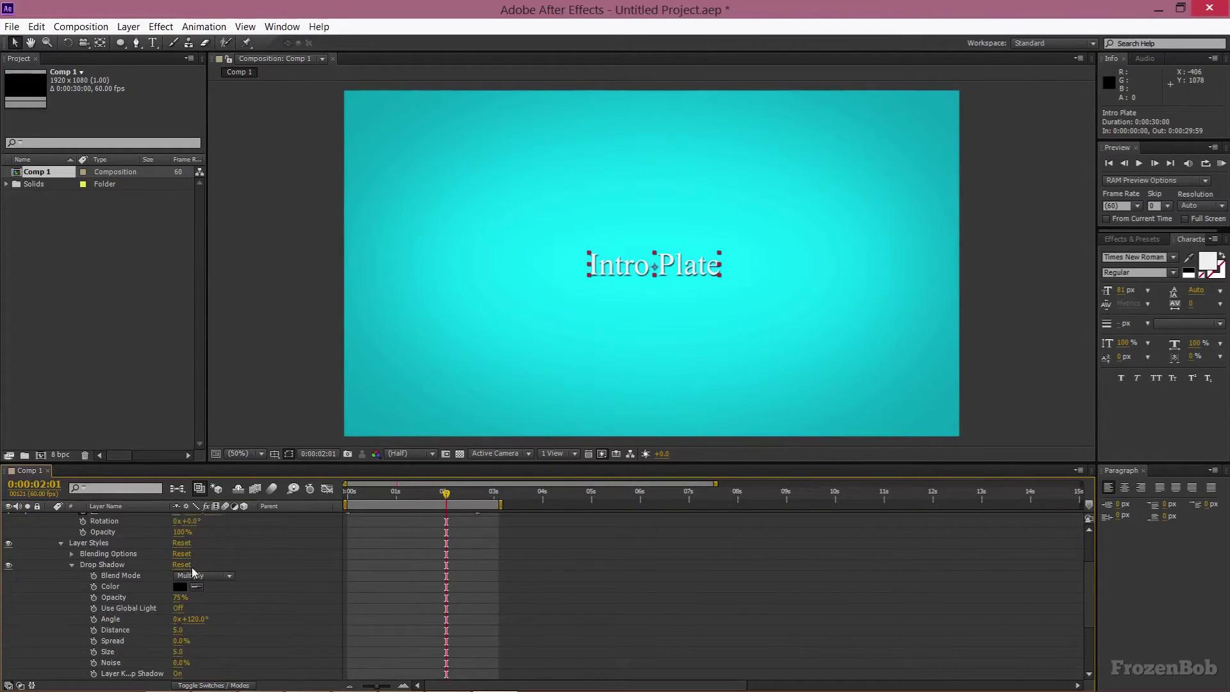
pyautogui.moveTo(1087, 566); pyautogui.dragTo(1095, 574)
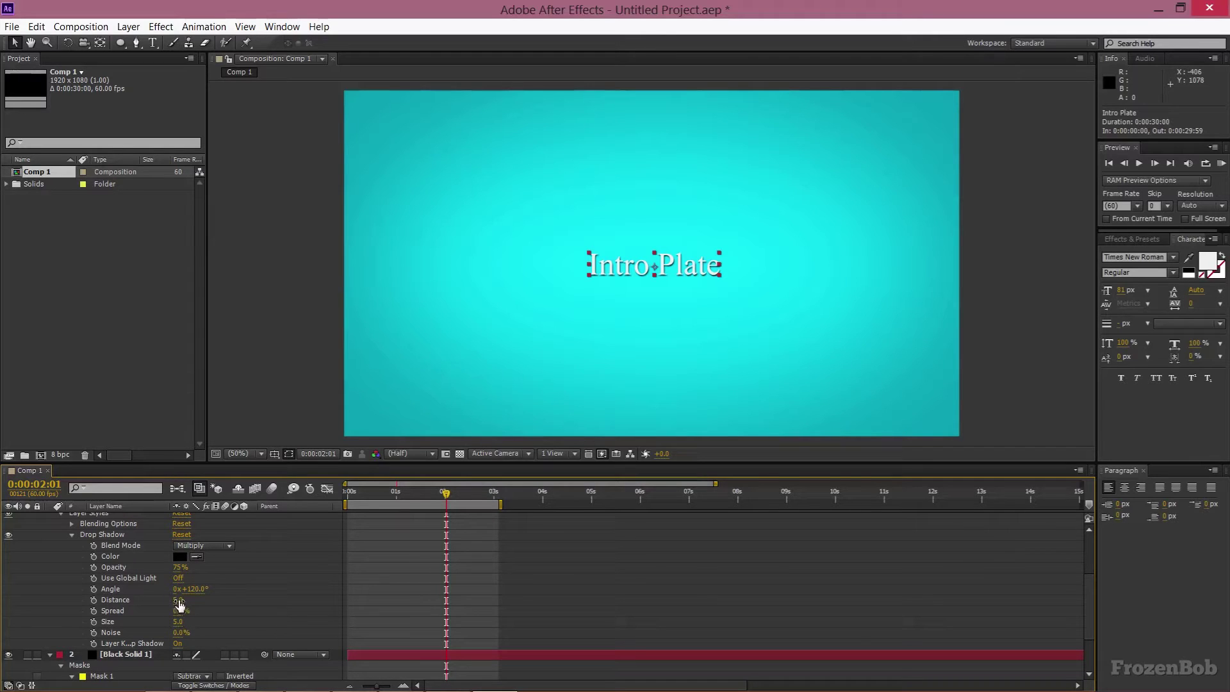
pyautogui.moveTo(178, 600); pyautogui.dragTo(182, 599)
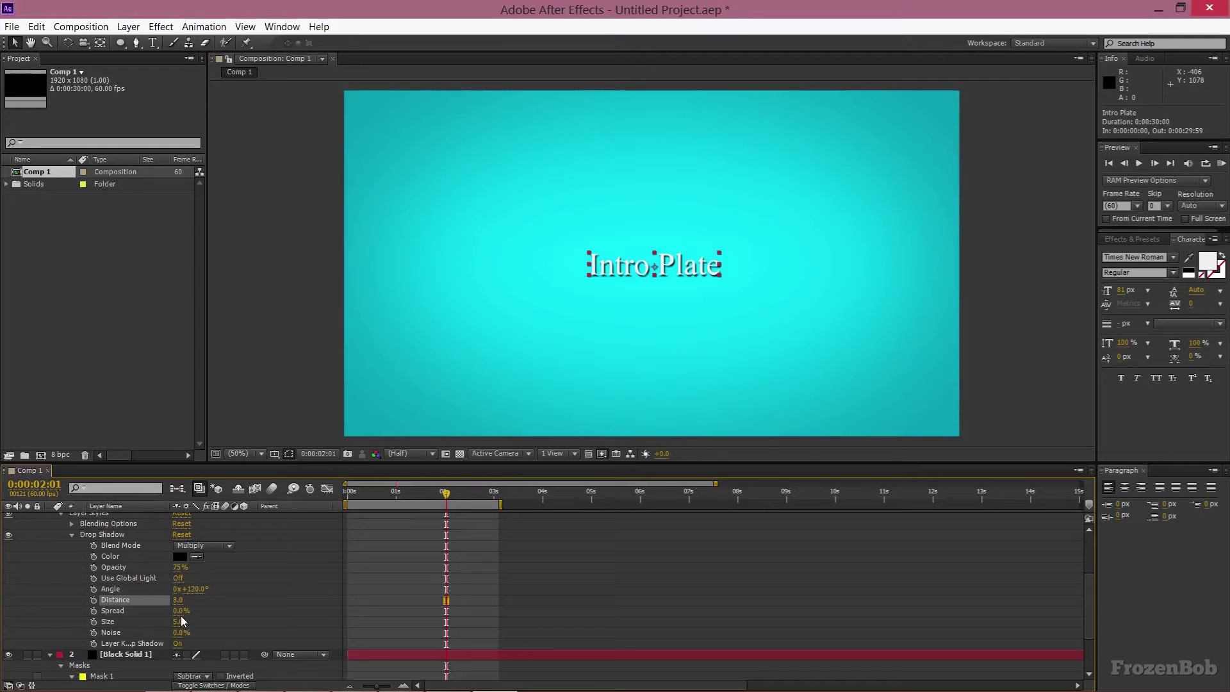
pyautogui.hotkey('ctrl', 'z')
# Step: Set the drop shadow's spread to 36%, and preview the animation after undoing a trial size change
pyautogui.moveTo(180, 611); pyautogui.dragTo(198, 609)
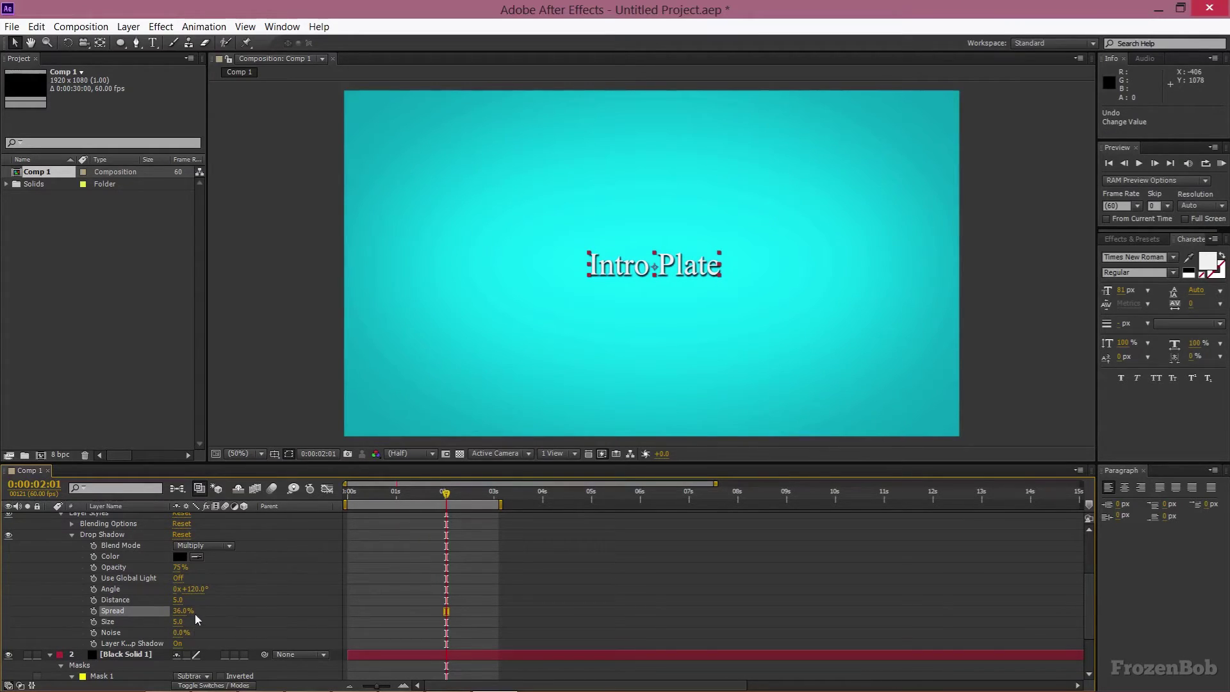
pyautogui.moveTo(181, 621); pyautogui.dragTo(189, 621)
pyautogui.hotkey('ctrl', 'z')
pyautogui.press('KP_0')
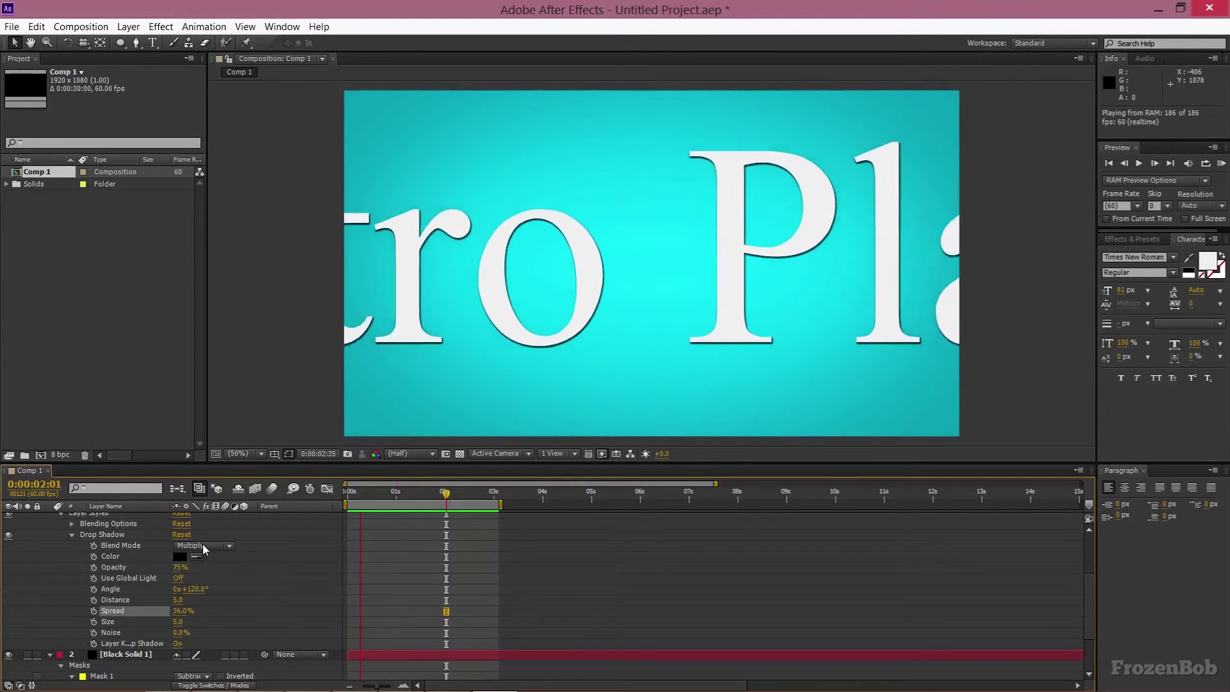
pyautogui.press('space')
# Step: Change the font of the whole Intro Plate text to Tw Cen MT Condensed, nudging the layer to position 959, 549
pyautogui.moveTo(1079, 600); pyautogui.dragTo(1084, 557)
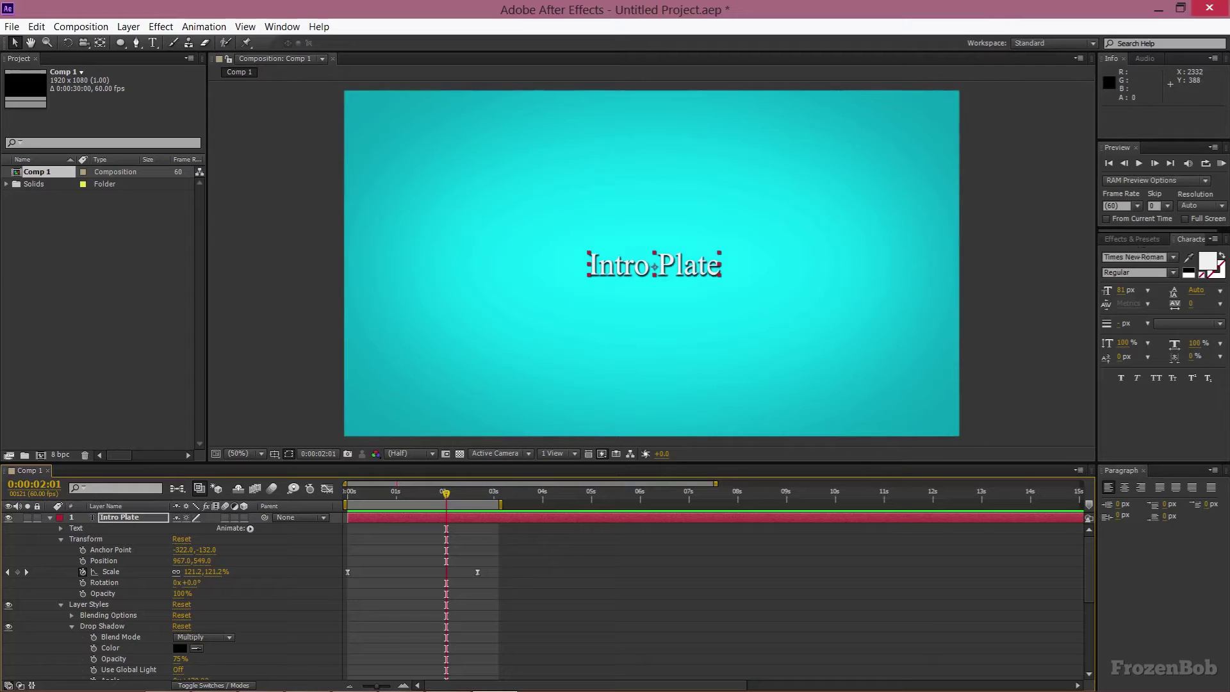
pyautogui.click(1136, 257)
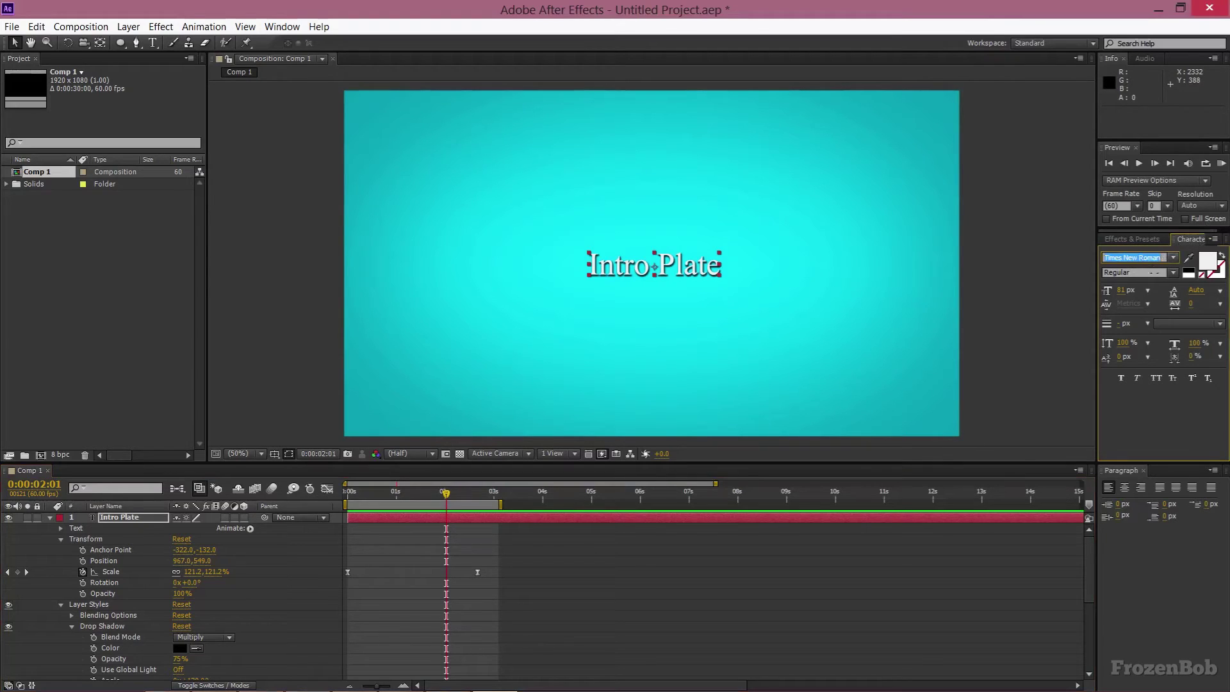
pyautogui.click(146, 516)
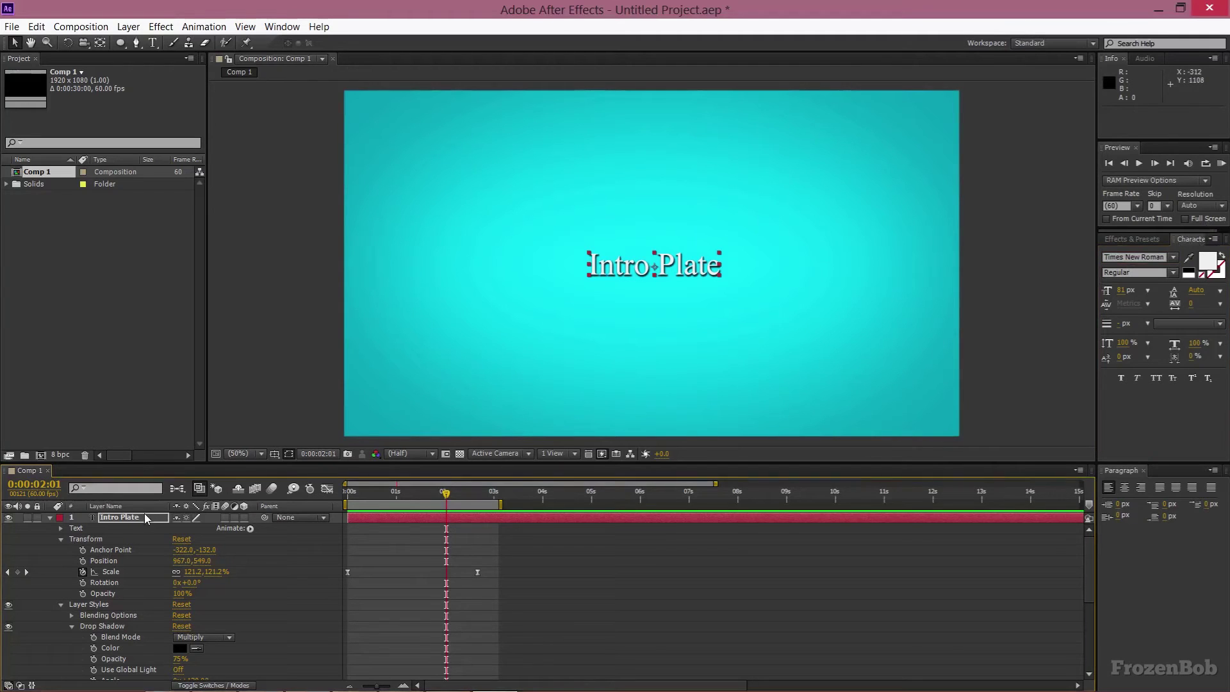
pyautogui.moveTo(655, 268); pyautogui.dragTo(653, 268)
pyautogui.doubleClick(653, 267)
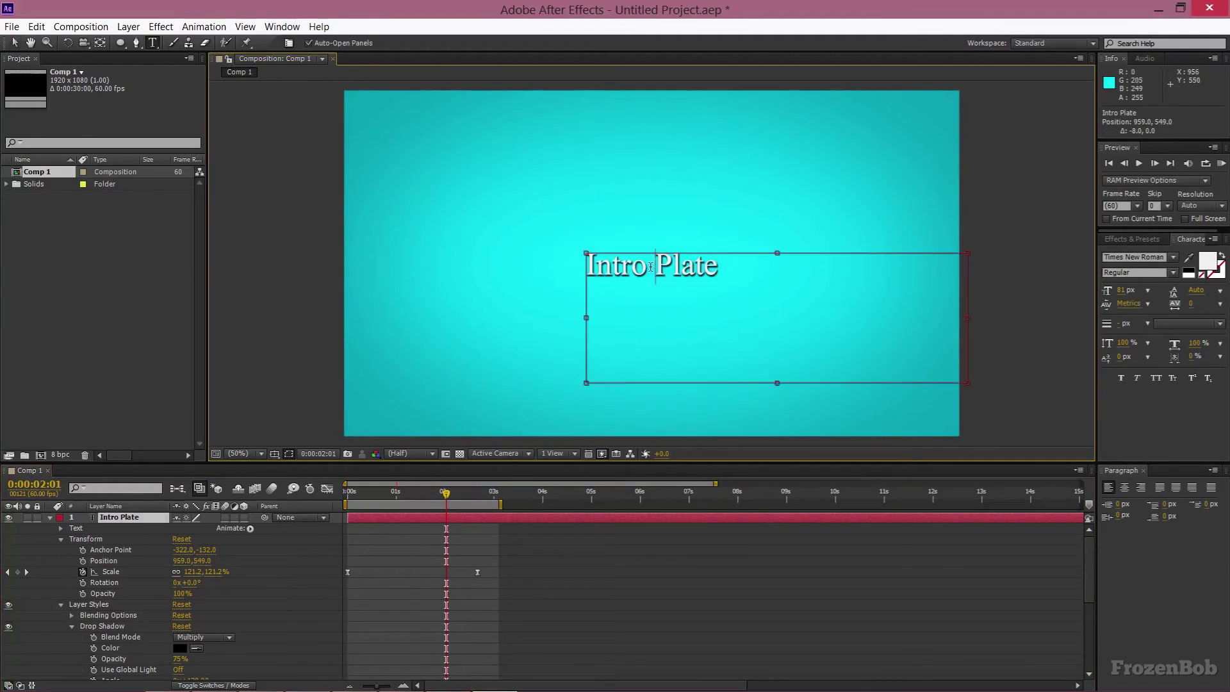
pyautogui.hotkey('ctrl', 'a')
pyautogui.click(1137, 257)
pyautogui.write('Tunga')
pyautogui.press('Down')
pyautogui.press('Down')
pyautogui.press('Down')
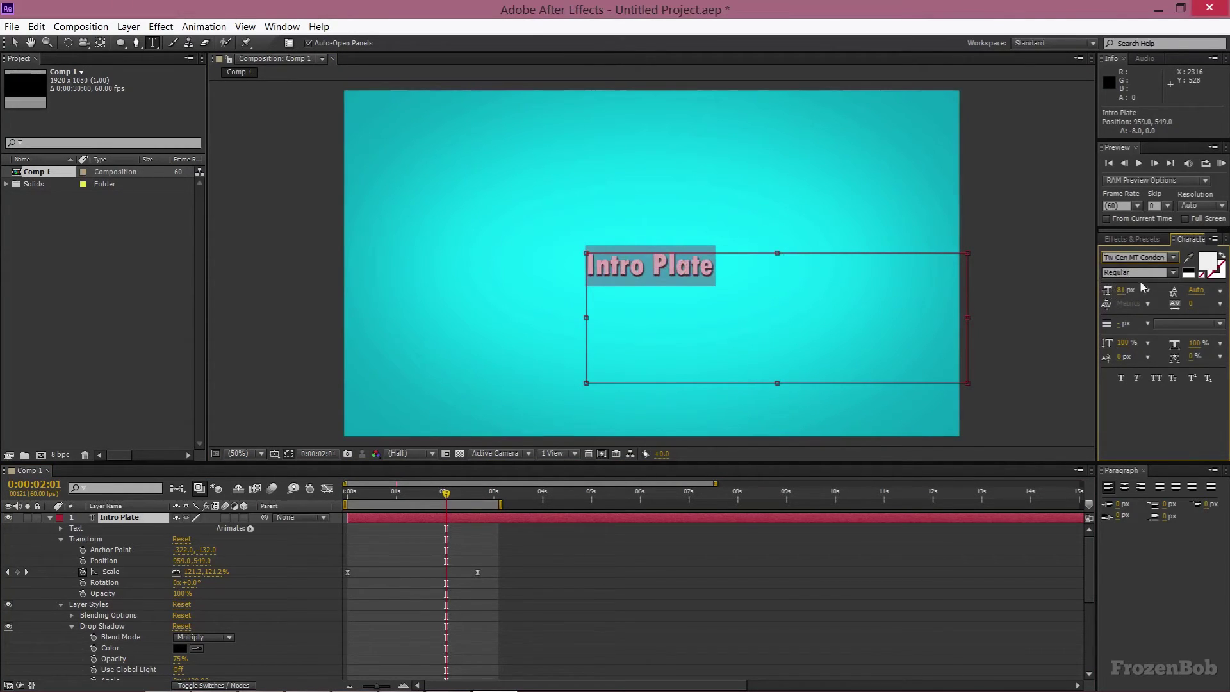
# Step: Set the Intro Plate text's size to 85 px and move the layer to about 945, 547 to recentre it
pyautogui.moveTo(1125, 290)
pyautogui.mouseDown()
pyautogui.moveTo(1148, 290)
pyautogui.moveTo(1120, 290)
pyautogui.moveTo(1131, 295)
pyautogui.mouseUp()
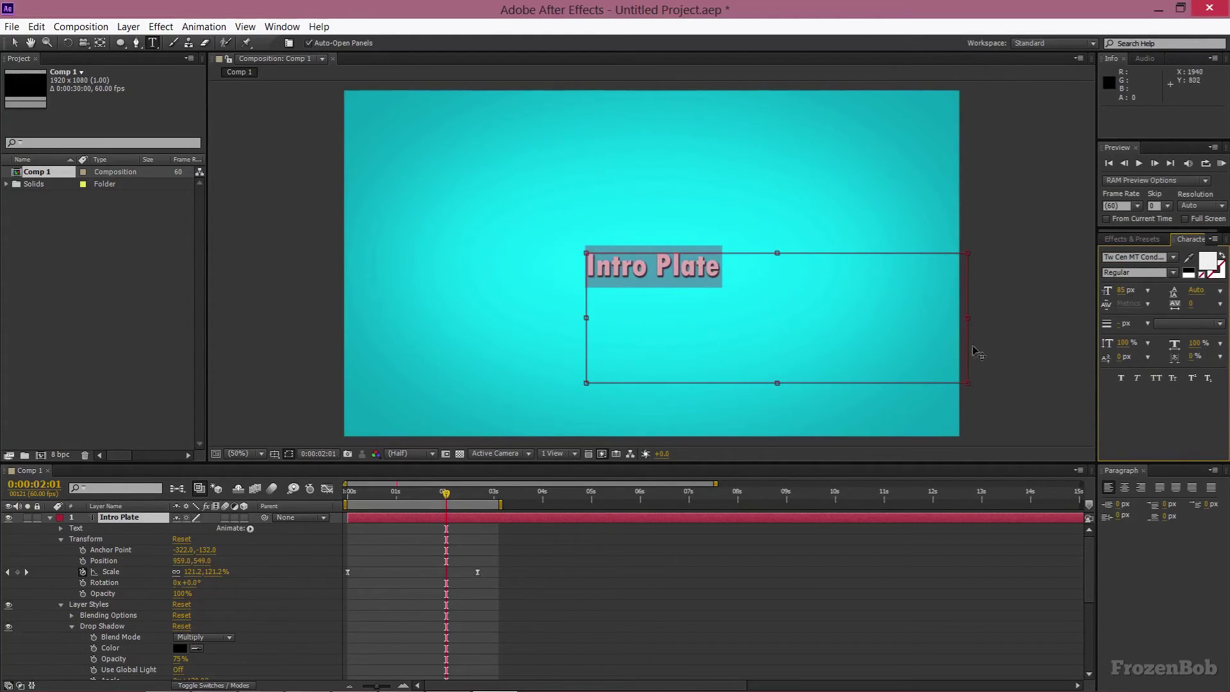
pyautogui.moveTo(1025, 342); pyautogui.dragTo(1021, 340)
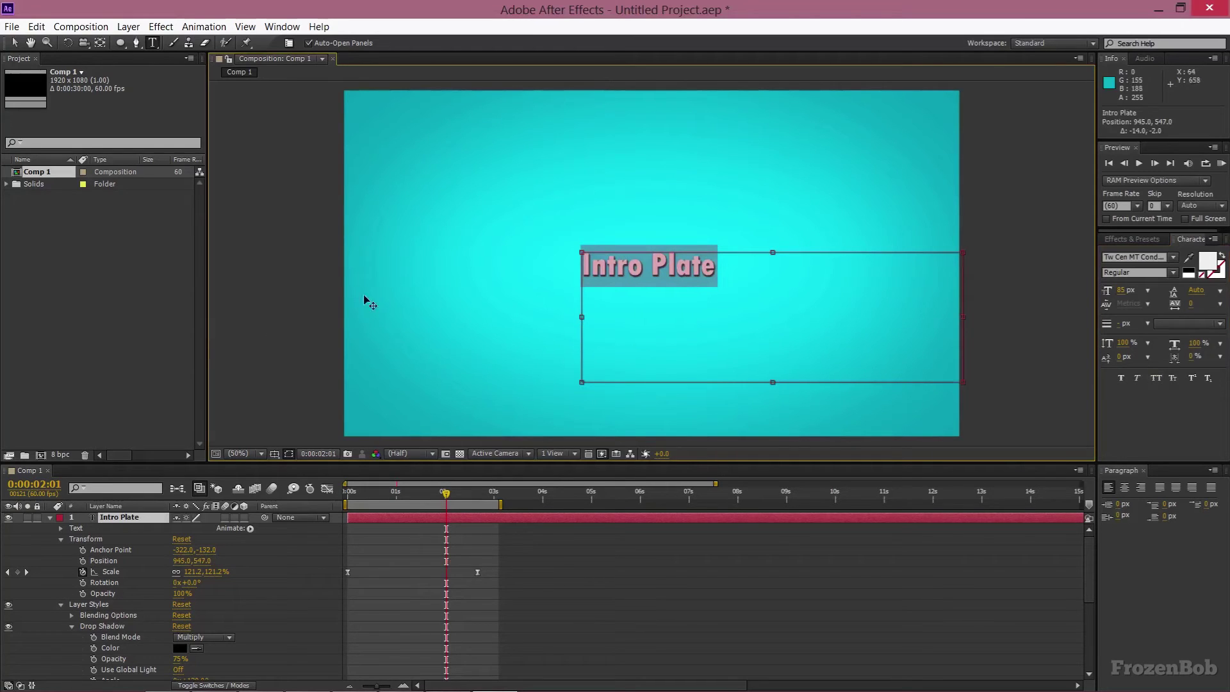
pyautogui.click(14, 42)
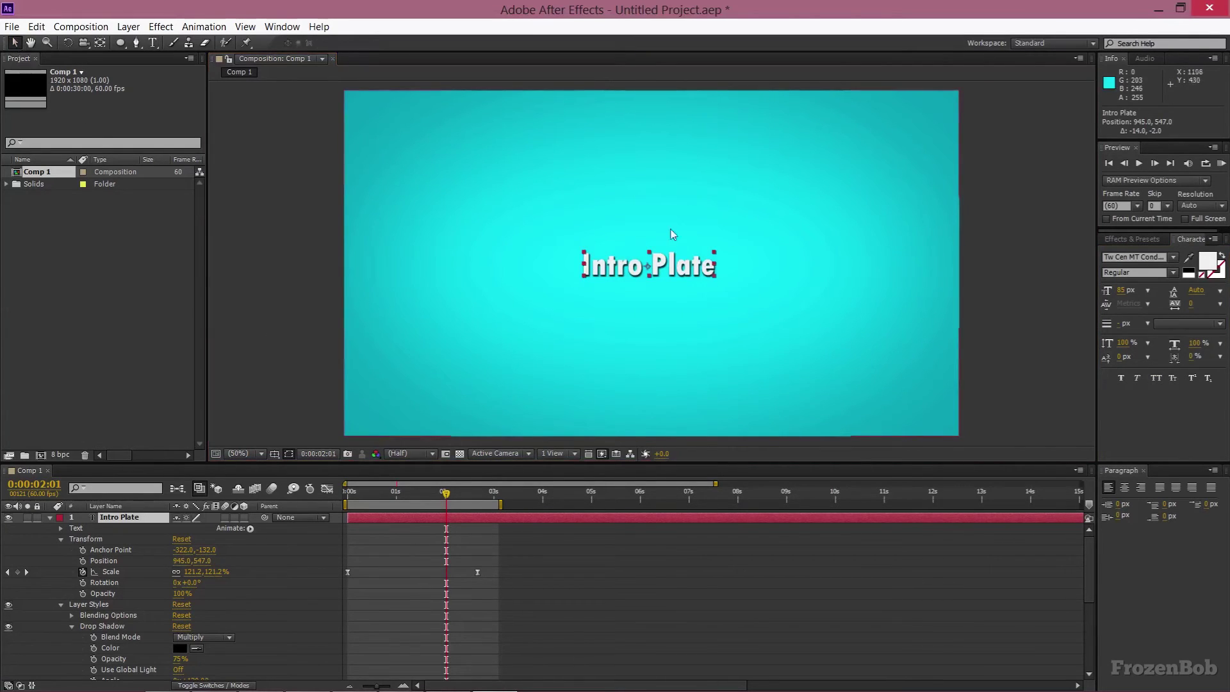
# Step: Preview the animation with the new font and briefly show the Graph Editor
pyautogui.press('KP_0')
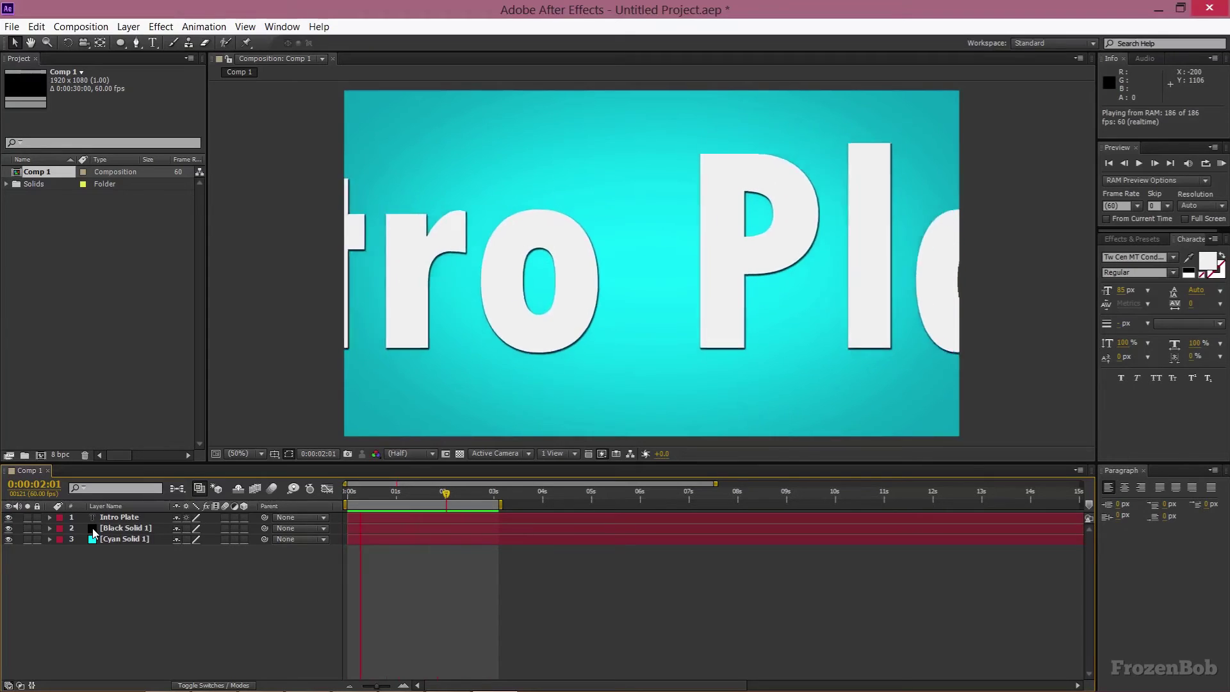
pyautogui.press('space')
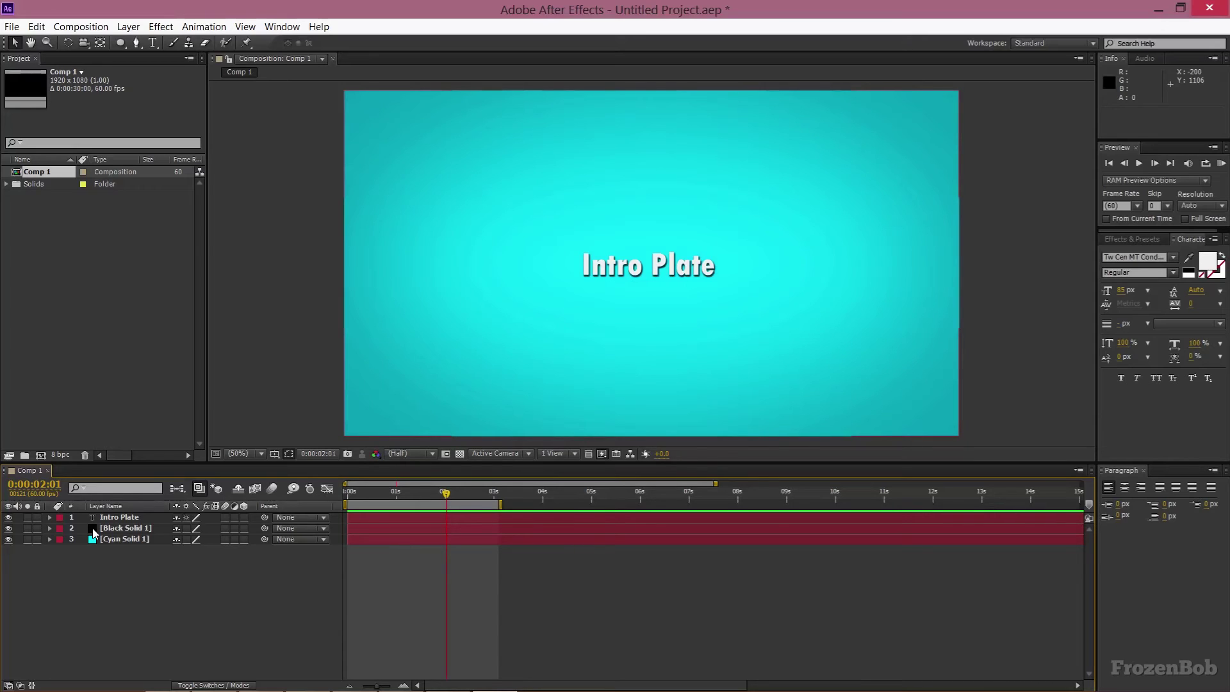
pyautogui.click(328, 488)
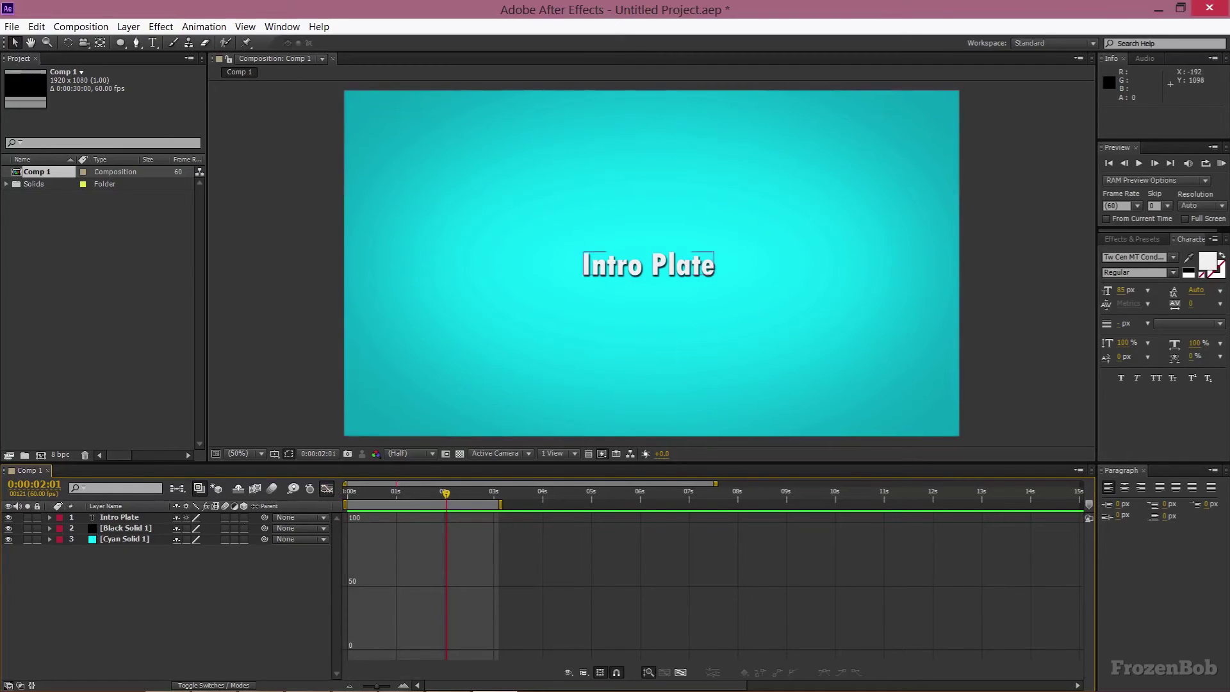
pyautogui.click(327, 489)
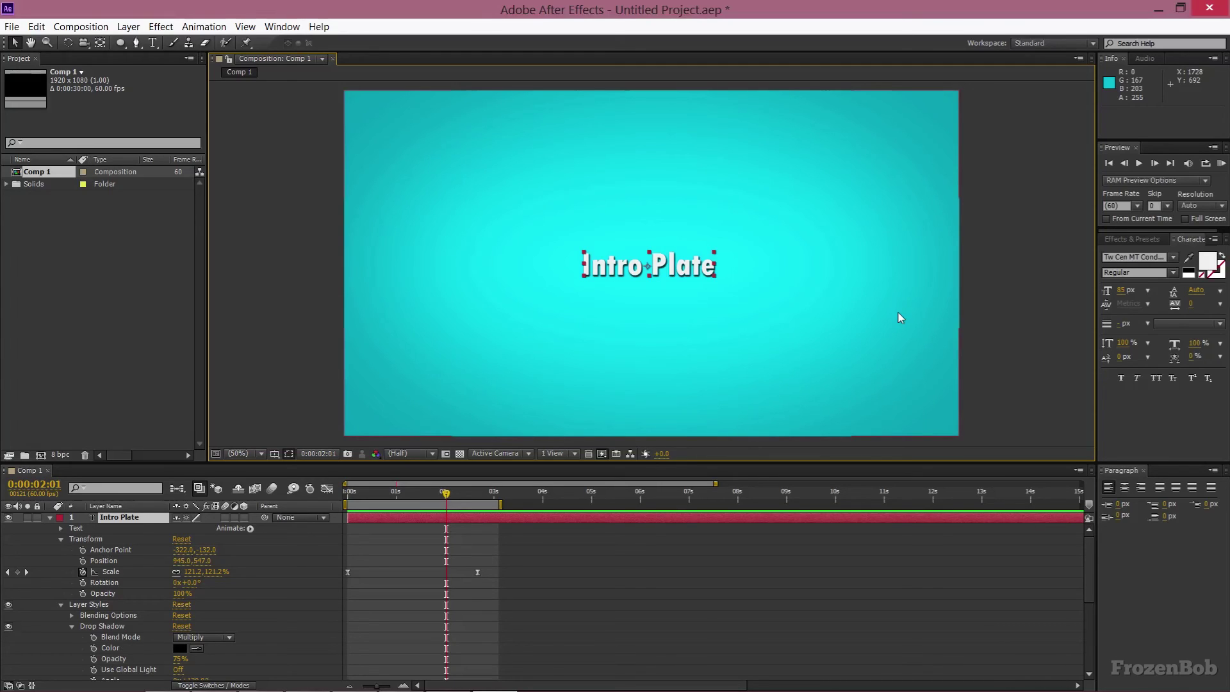
# Step: Deselect the text layer, review the black solid's mask settings and collapse its properties
pyautogui.click(774, 247)
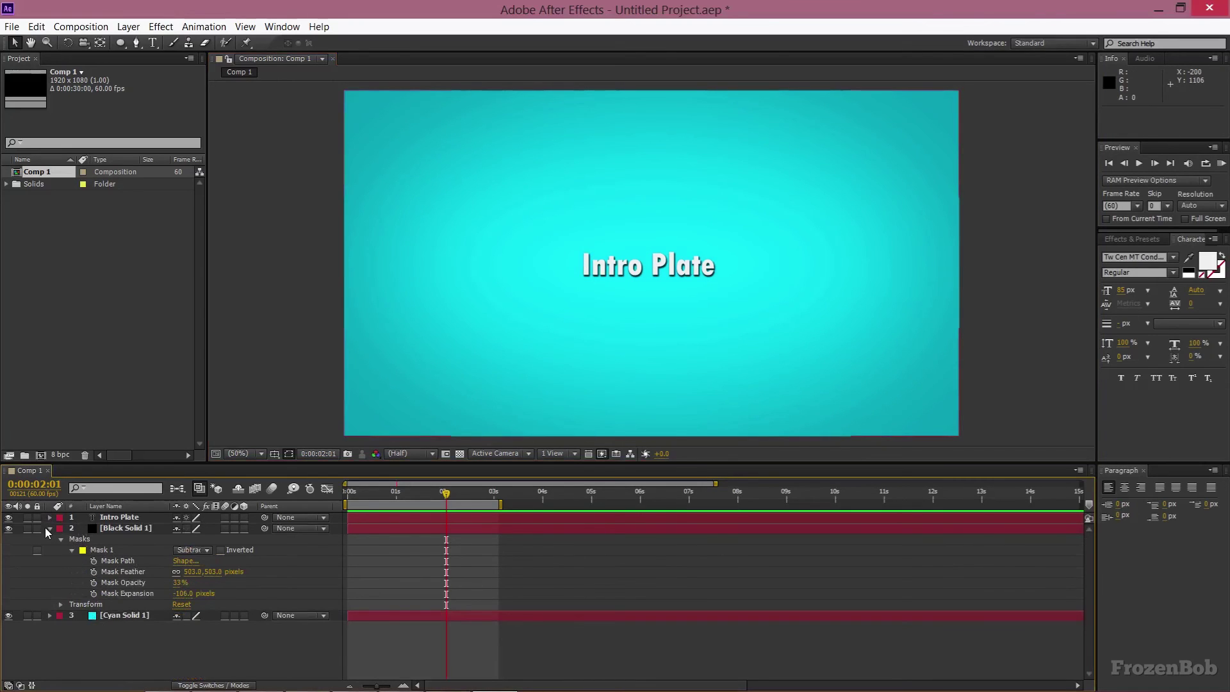
pyautogui.click(51, 532)
pyautogui.click(49, 527)
pyautogui.click(91, 577)
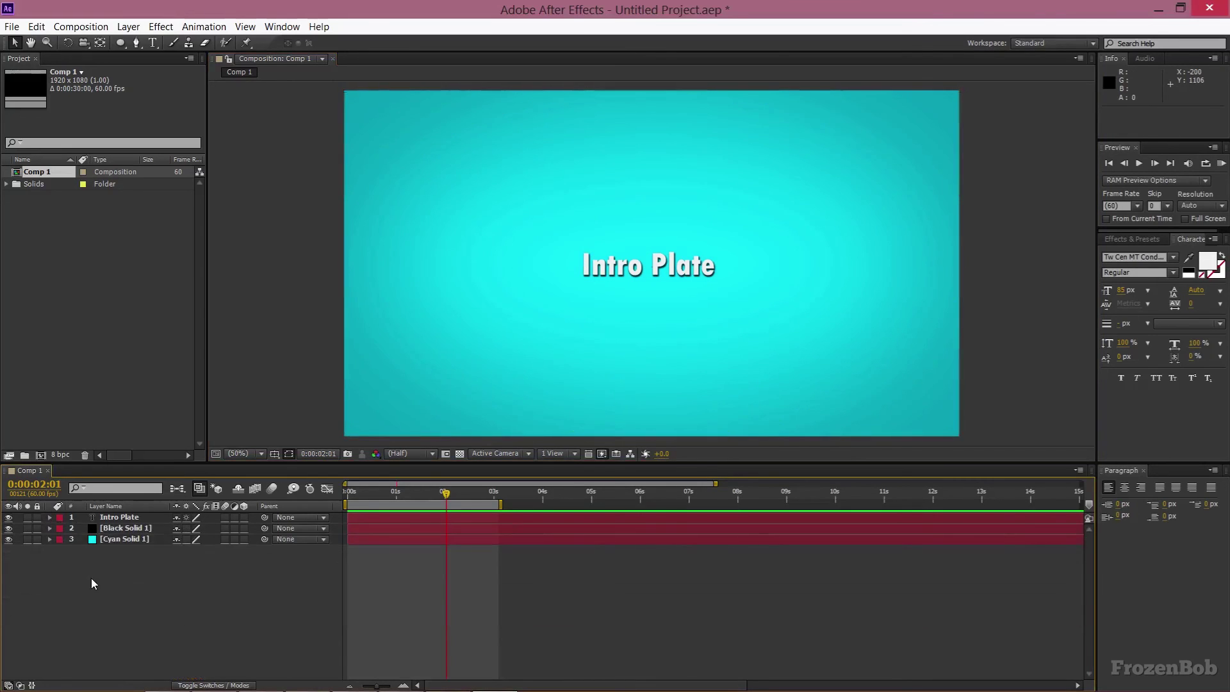